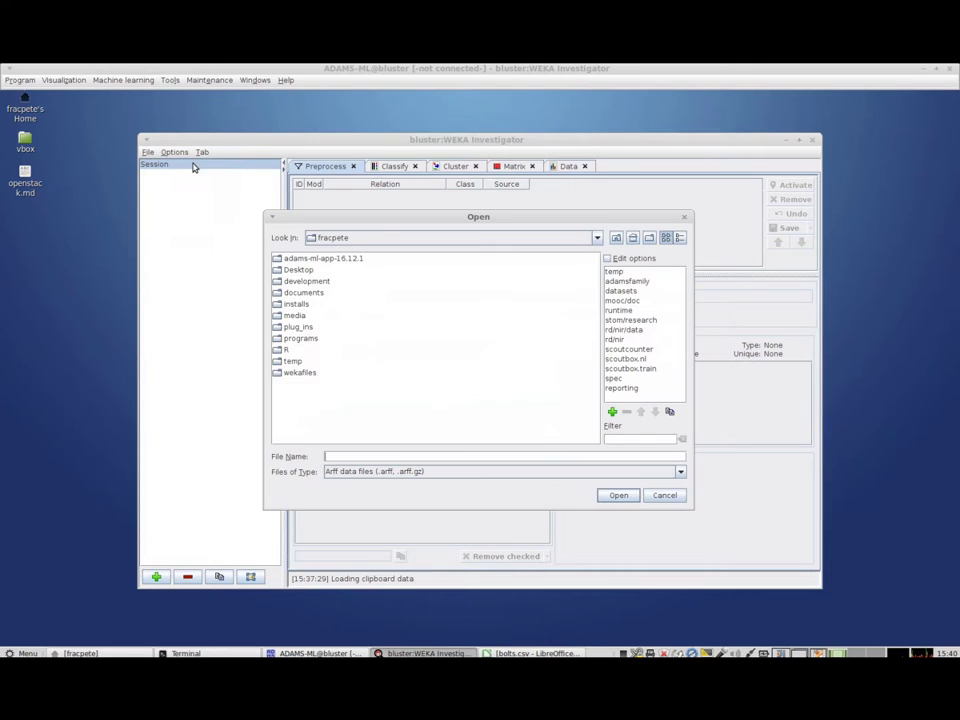
Load bodyfat.arff from the numeric subfolder of the bookmarked datasets' uci folder and select the dataset
{"action": "left_click", "coordinate": [610, 291]}
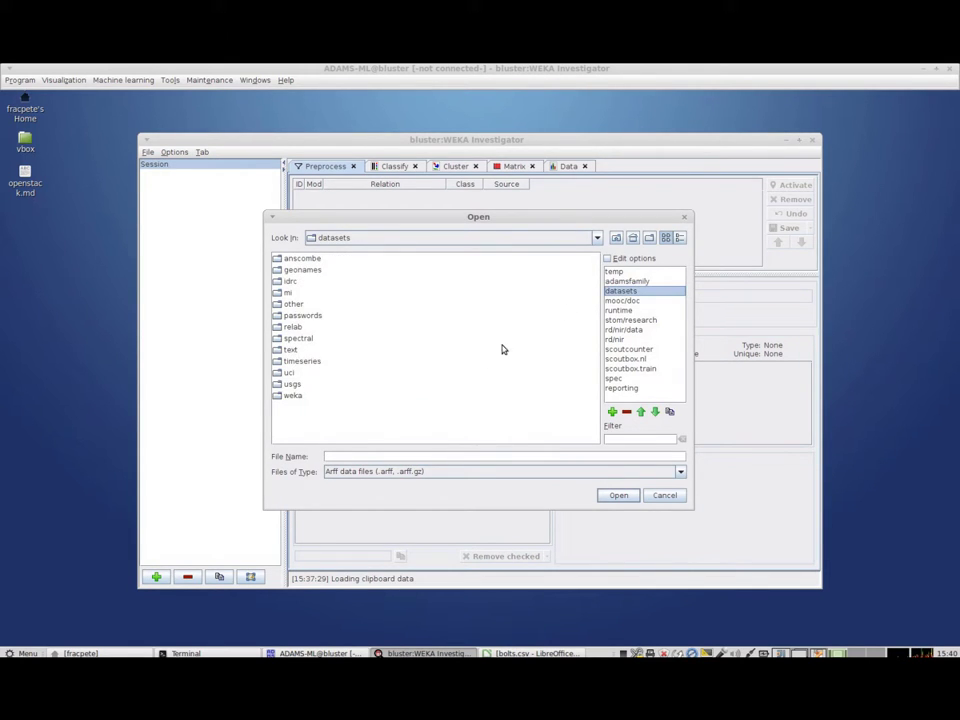
{"action": "left_click", "coordinate": [290, 373]}
{"action": "double_click", "coordinate": [290, 373]}
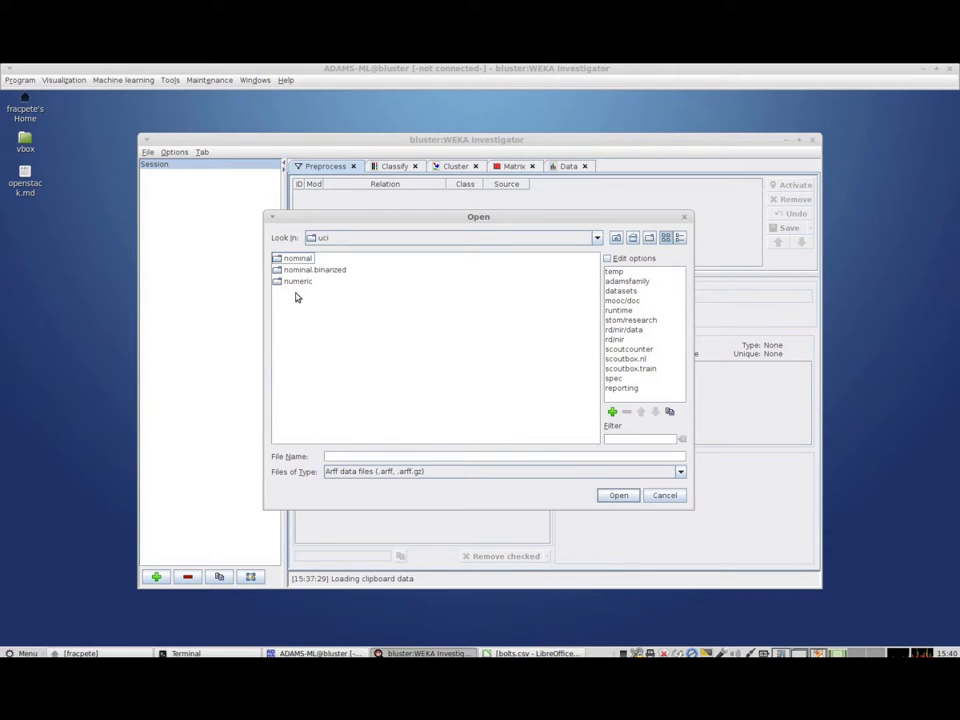
{"action": "left_click", "coordinate": [291, 284]}
{"action": "double_click", "coordinate": [291, 284]}
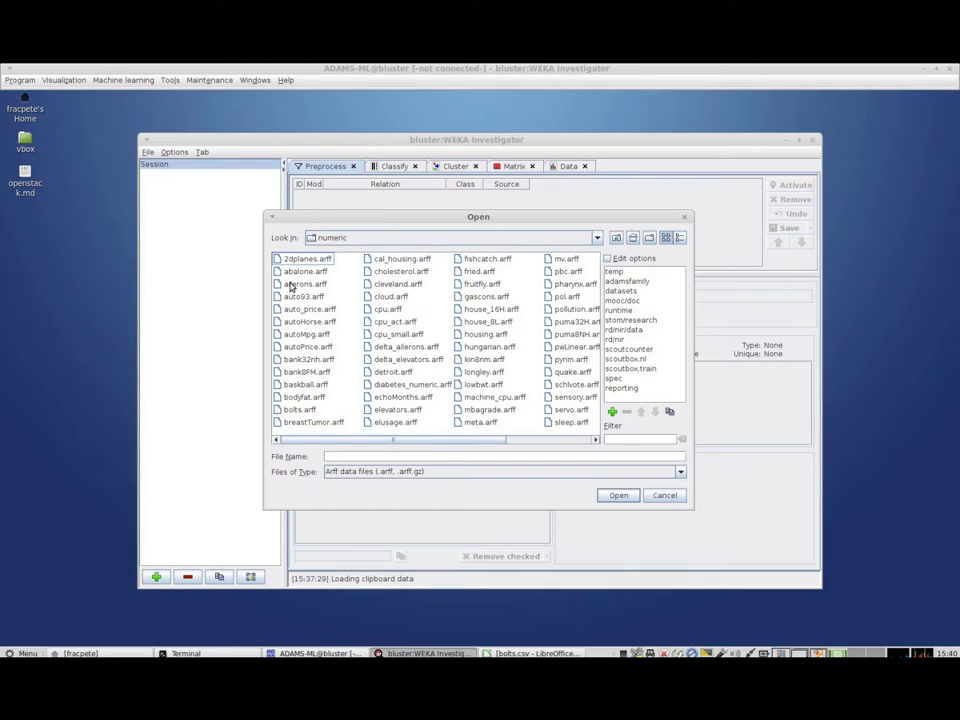
{"action": "left_click", "coordinate": [308, 397]}
{"action": "left_click", "coordinate": [615, 496]}
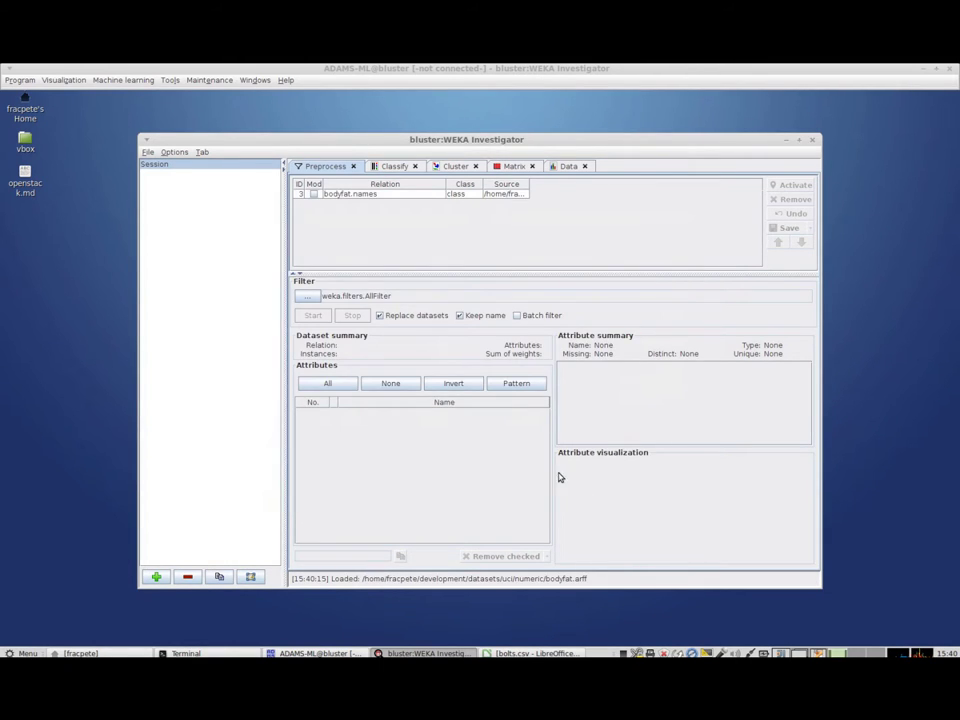
{"action": "left_click", "coordinate": [420, 198]}
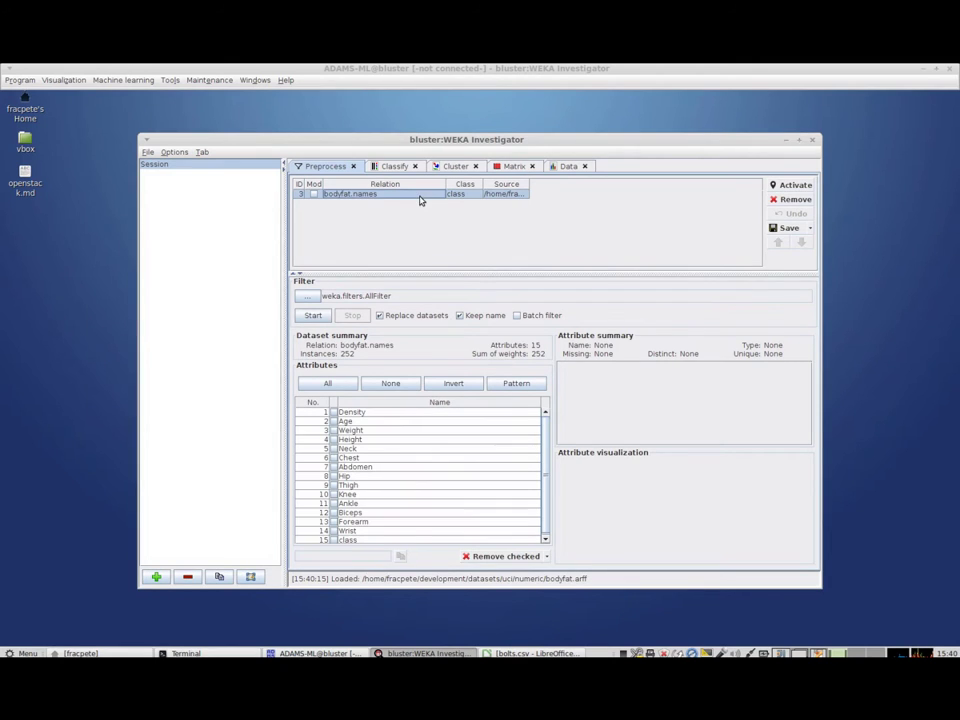
Review the available class attributes for the bodyfat dataset and widen the Source column to show more of the file path
{"action": "left_click", "coordinate": [477, 194]}
{"action": "scroll", "coordinate": [479, 240], "scroll_direction": "up", "scroll_amount": 2}
{"action": "scroll", "coordinate": [478, 248], "scroll_direction": "down", "scroll_amount": 2}
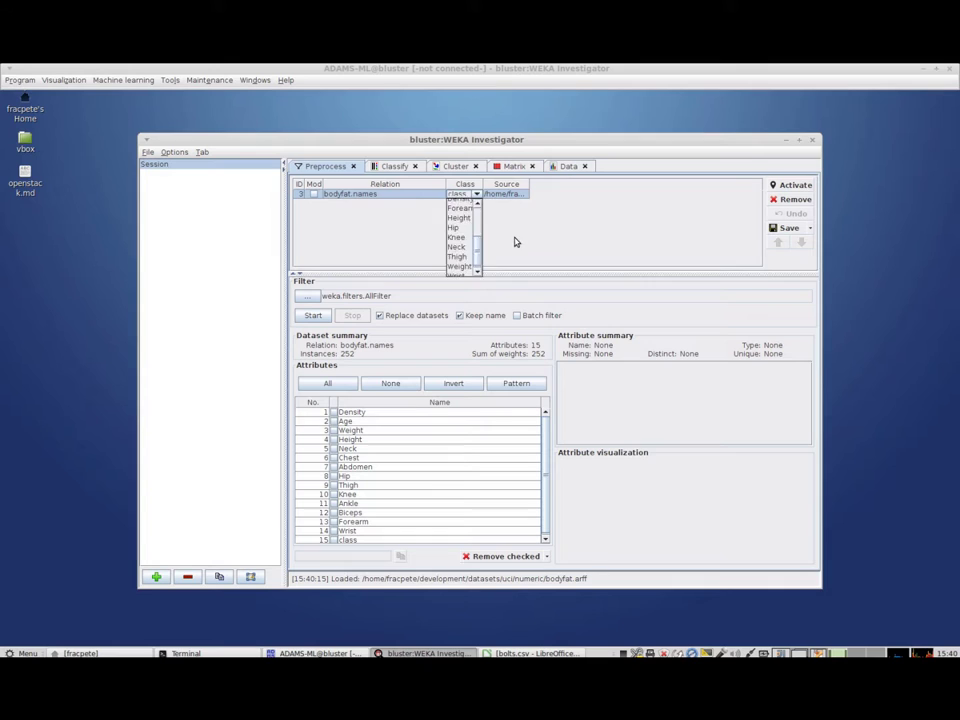
{"action": "left_click", "coordinate": [520, 235]}
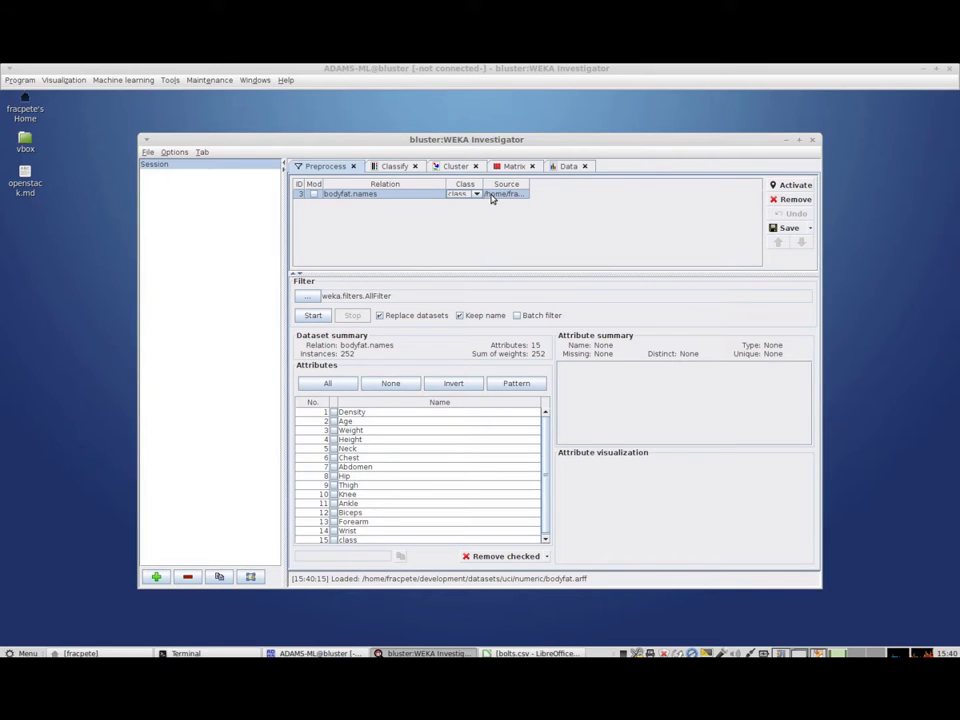
{"action": "left_click", "coordinate": [545, 239]}
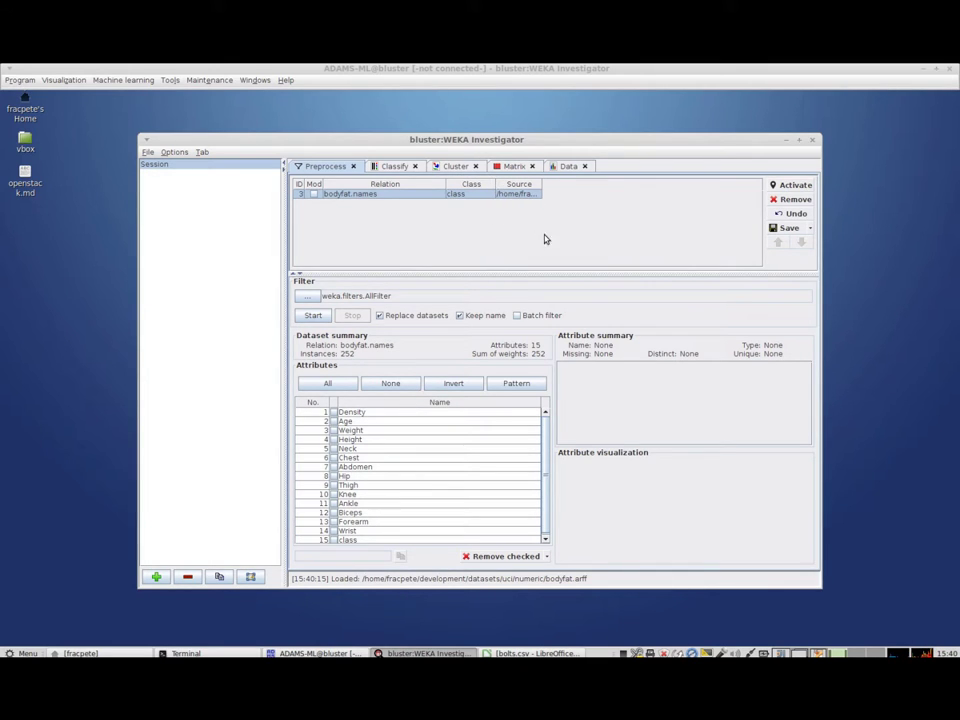
{"action": "left_click_drag", "start_coordinate": [540, 184], "coordinate": [692, 196]}
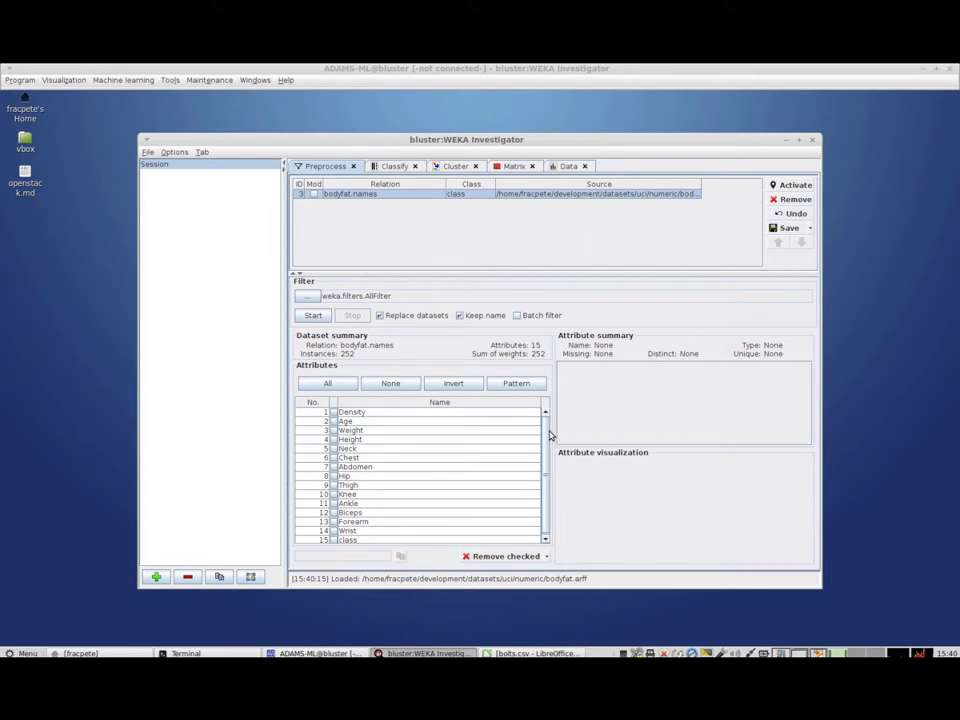
Check the Density, Age, Weight, Height, Neck, Chest, Hip and Knee attributes, viewing their statistics
{"action": "left_click", "coordinate": [333, 412]}
{"action": "left_click", "coordinate": [333, 421]}
{"action": "left_click", "coordinate": [333, 430]}
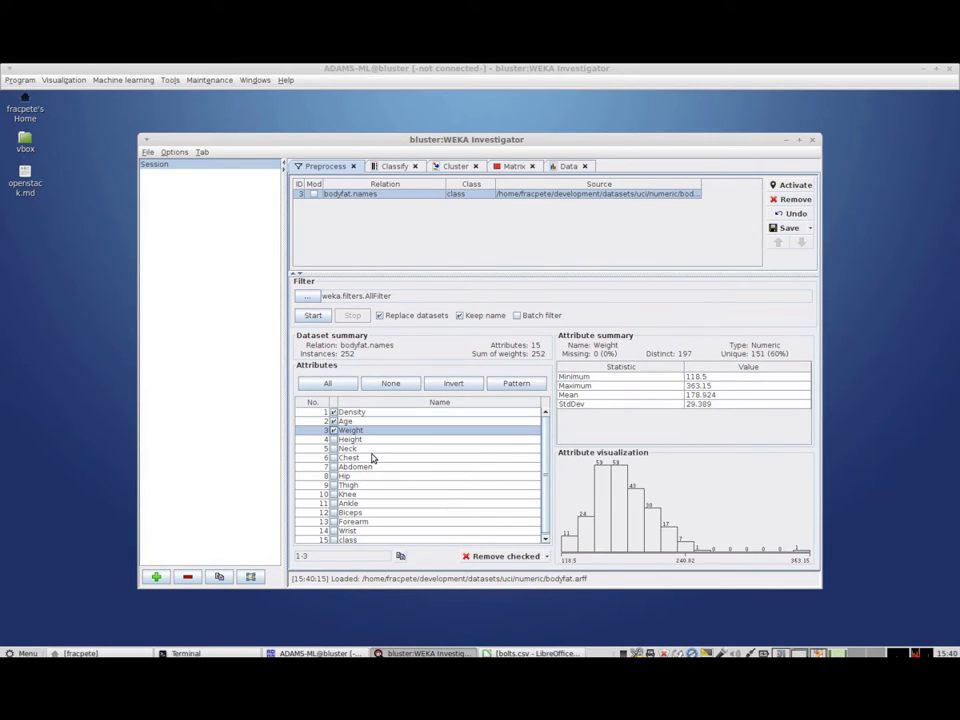
{"action": "left_click", "coordinate": [371, 458]}
{"action": "left_click", "coordinate": [371, 439]}
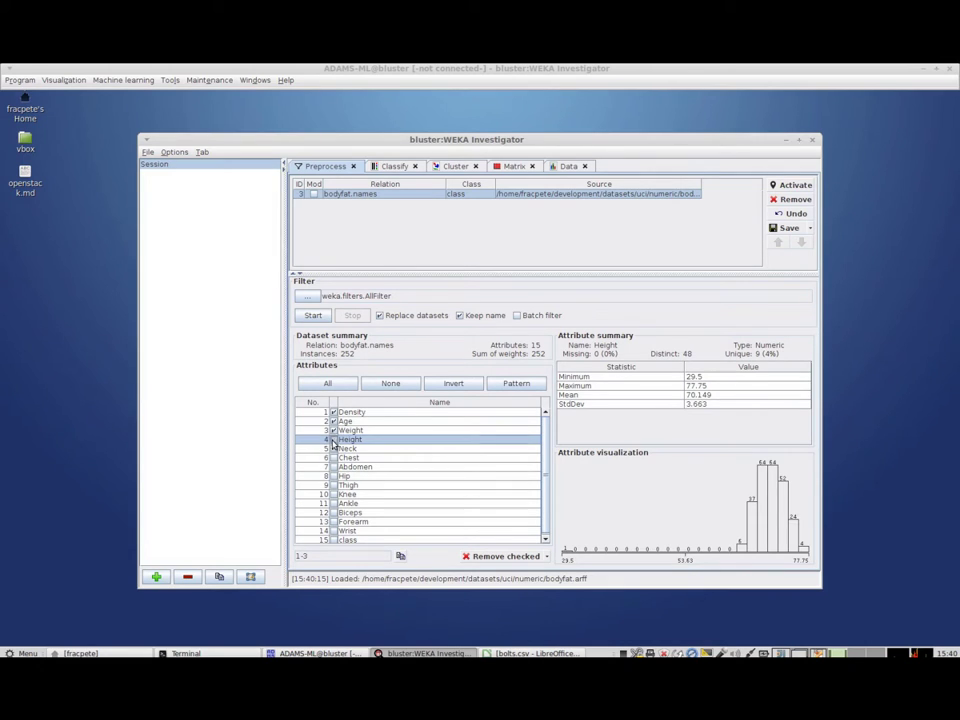
{"action": "left_click", "coordinate": [333, 439]}
{"action": "left_click", "coordinate": [333, 448]}
{"action": "left_click", "coordinate": [333, 457]}
{"action": "left_click", "coordinate": [333, 476]}
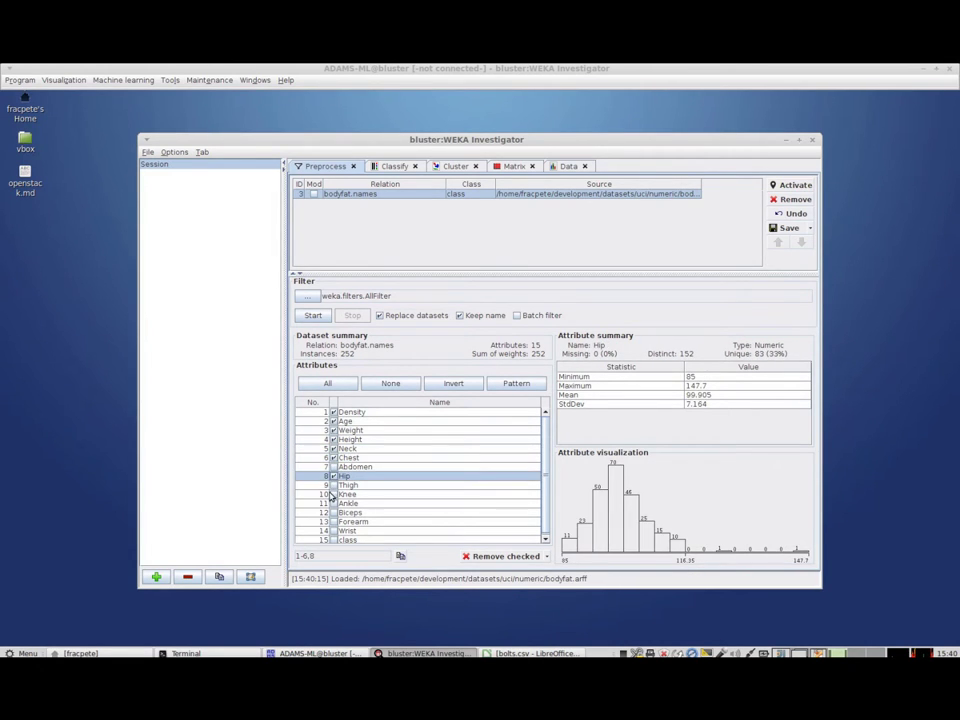
{"action": "left_click", "coordinate": [333, 494]}
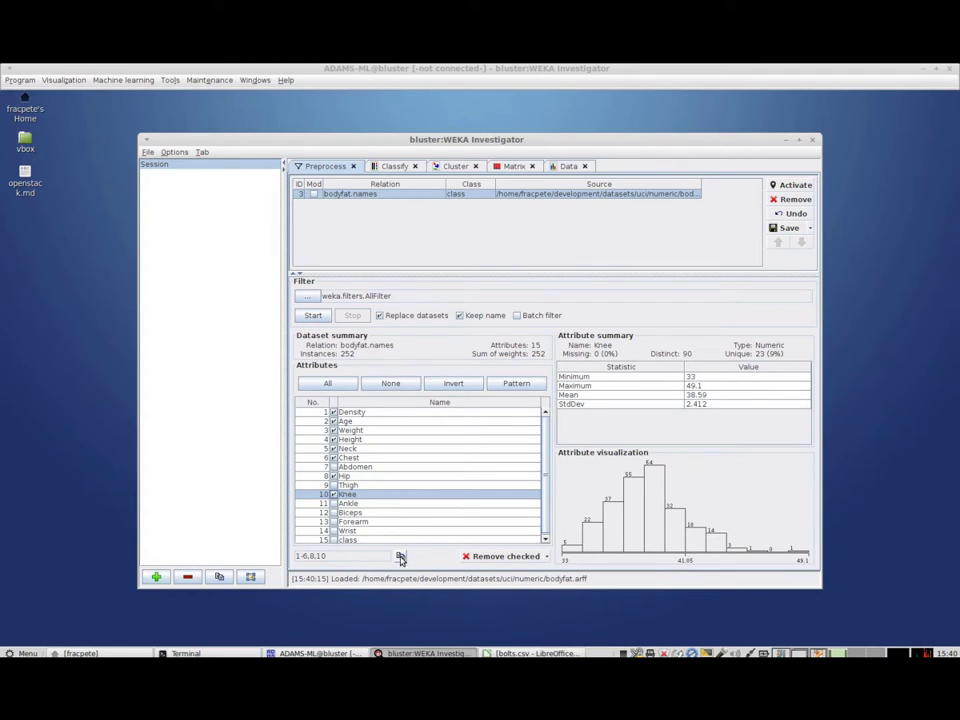
View the extra action offered for attributes and uncheck all of them
{"action": "left_click", "coordinate": [547, 557]}
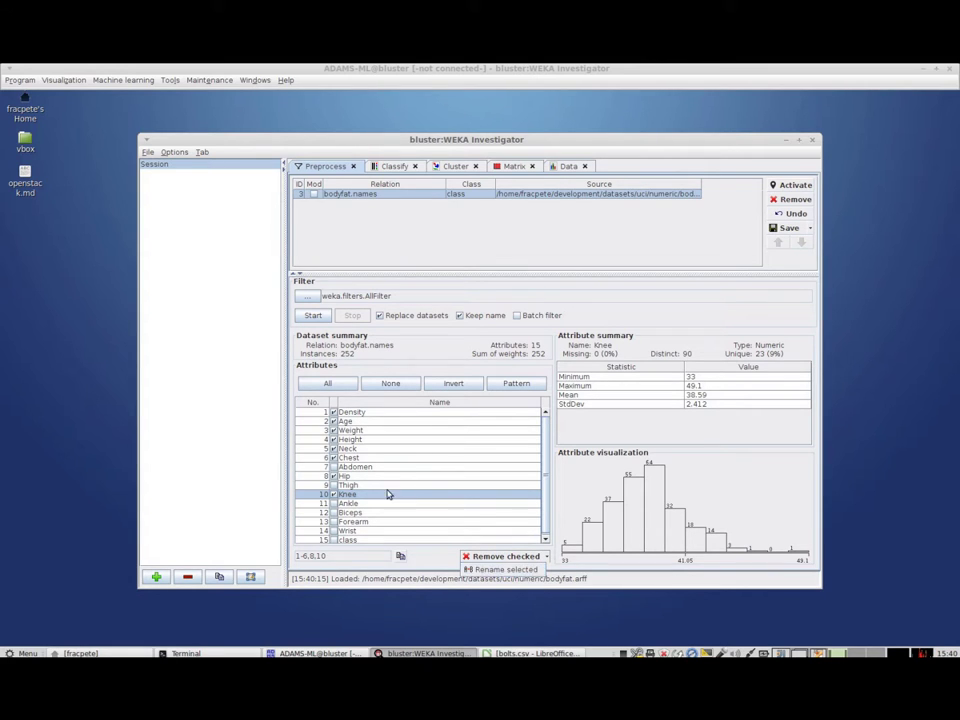
{"action": "left_click", "coordinate": [335, 495]}
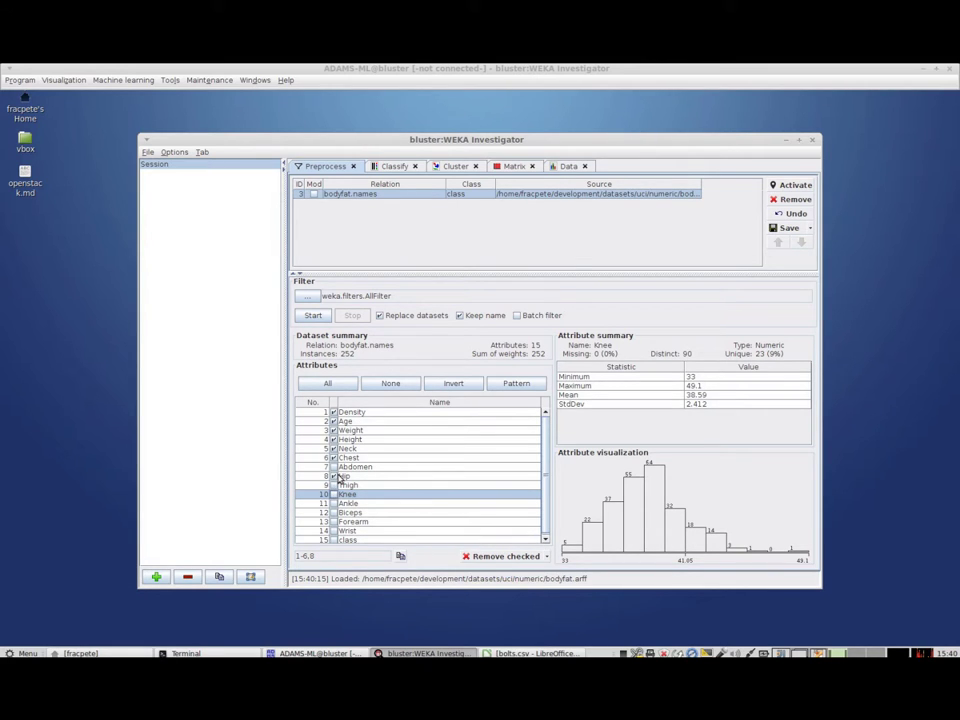
{"action": "left_click", "coordinate": [390, 383]}
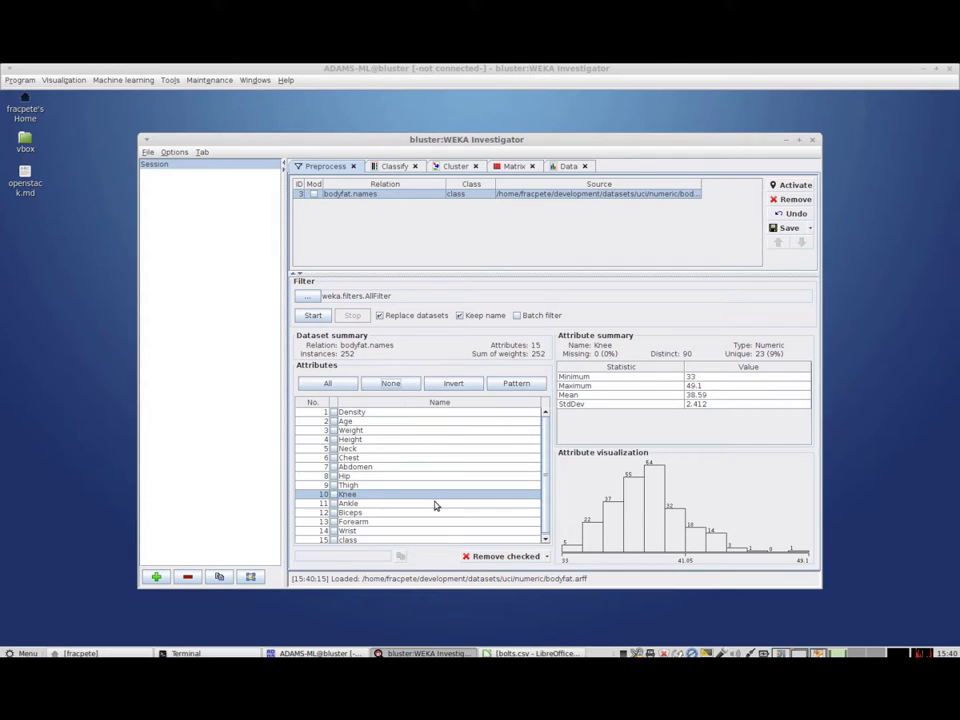
Check the class attribute and rename it to "blah"
{"action": "left_click", "coordinate": [333, 538]}
{"action": "left_click", "coordinate": [546, 556]}
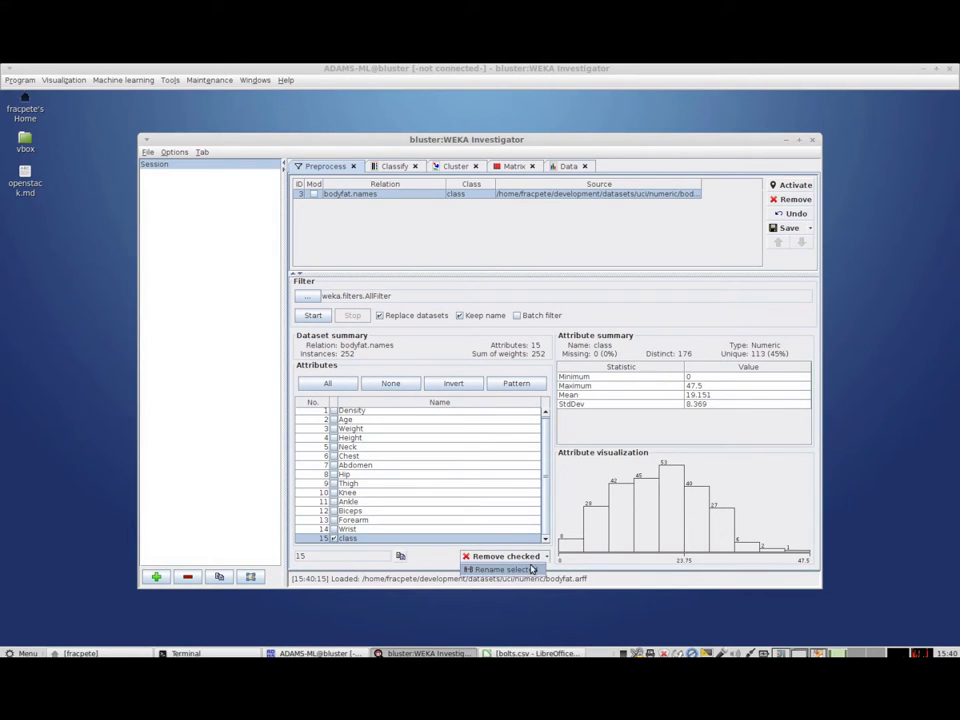
{"action": "left_click", "coordinate": [531, 569]}
{"action": "type", "text": "blah"}
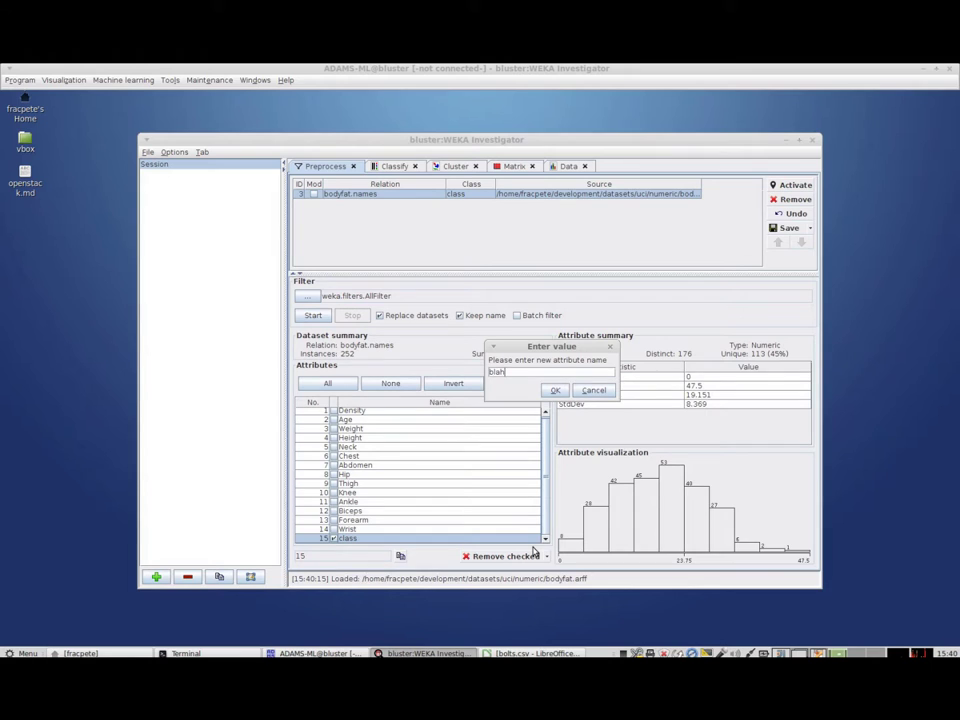
{"action": "left_click", "coordinate": [555, 390]}
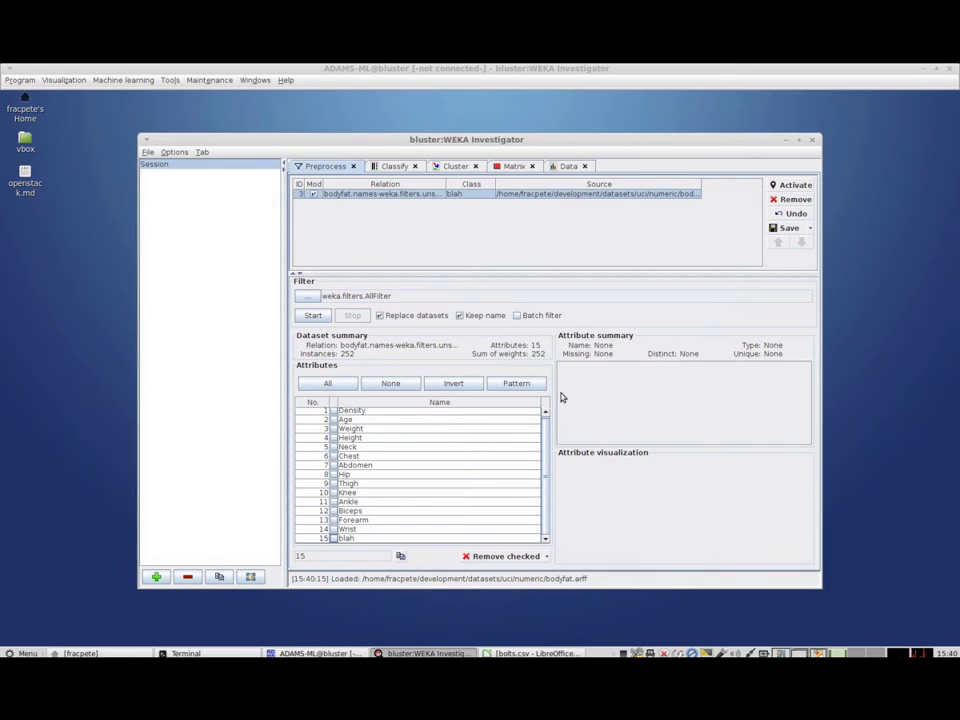
Rename the blah attribute to "class"
{"action": "left_click", "coordinate": [384, 540]}
{"action": "left_click", "coordinate": [546, 556]}
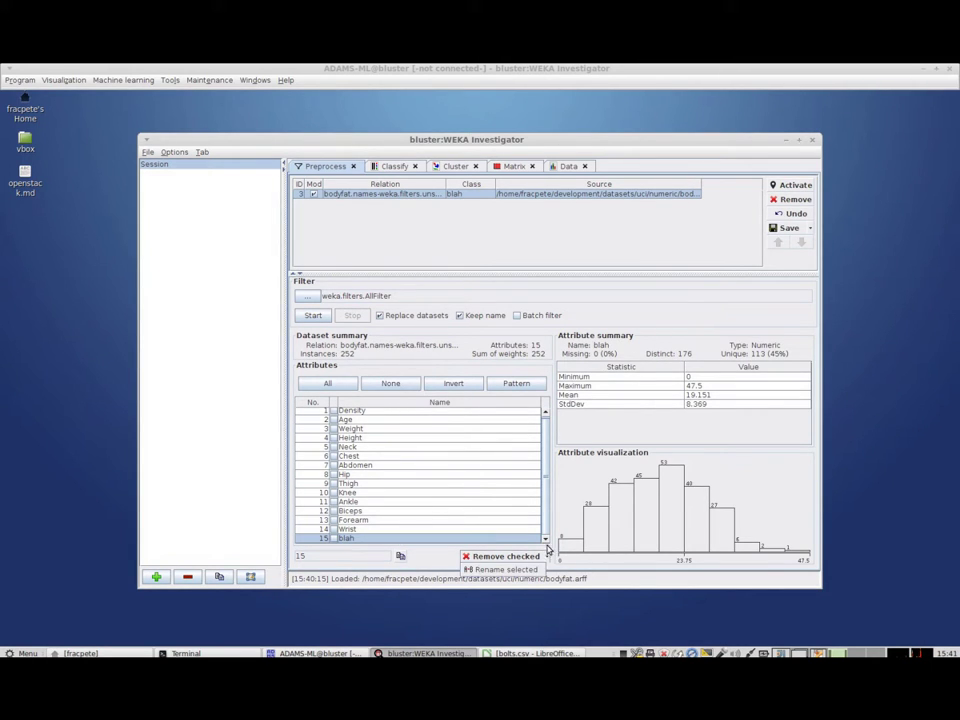
{"action": "left_click", "coordinate": [537, 568]}
{"action": "type", "text": "clas"}
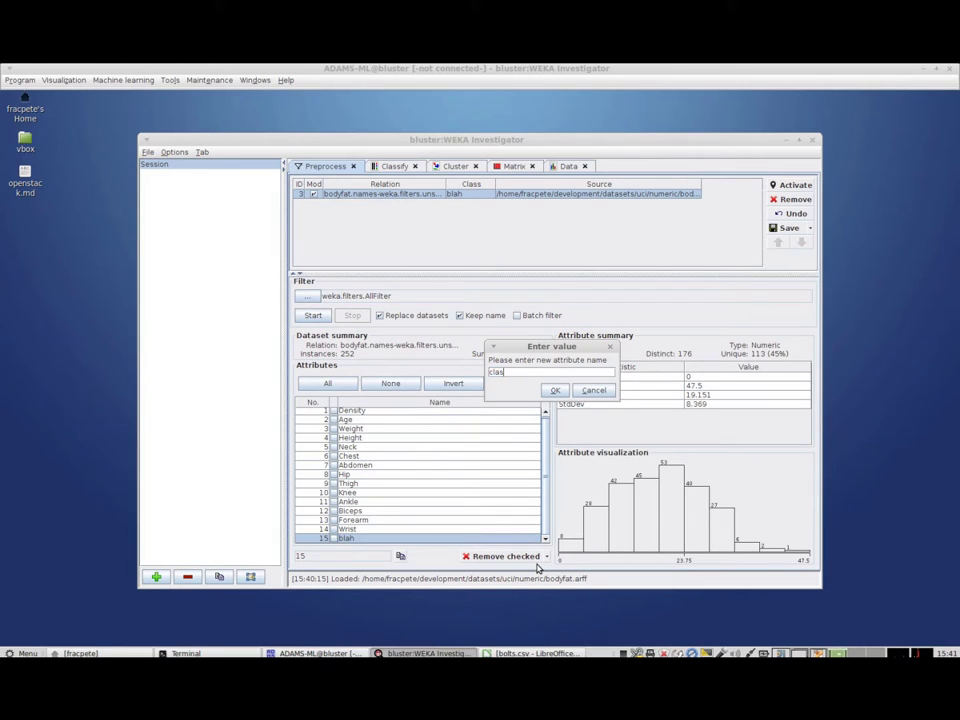
{"action": "type", "text": "s"}
{"action": "key", "text": "Return"}
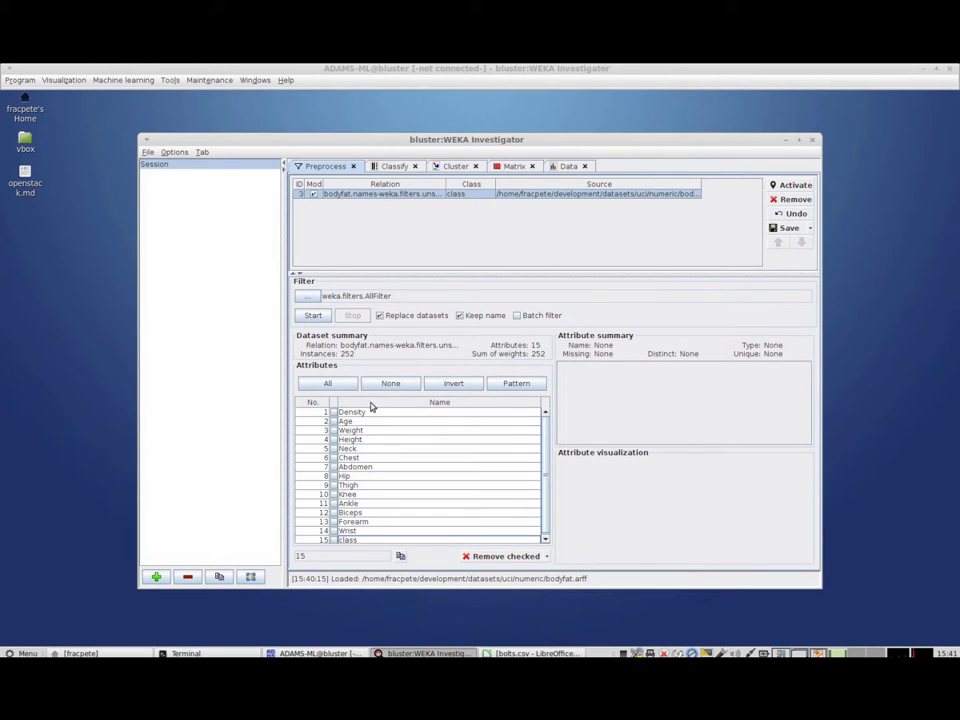
Choose the unsupervised attribute filter AddID with its default options for preprocessing
{"action": "left_click", "coordinate": [313, 299]}
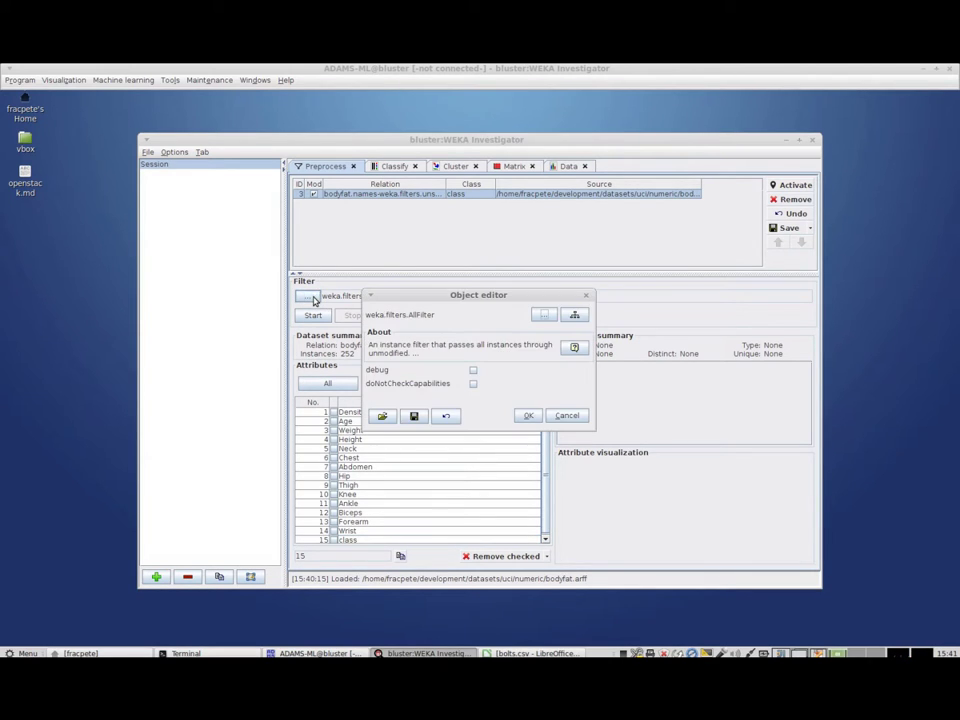
{"action": "left_click", "coordinate": [576, 315]}
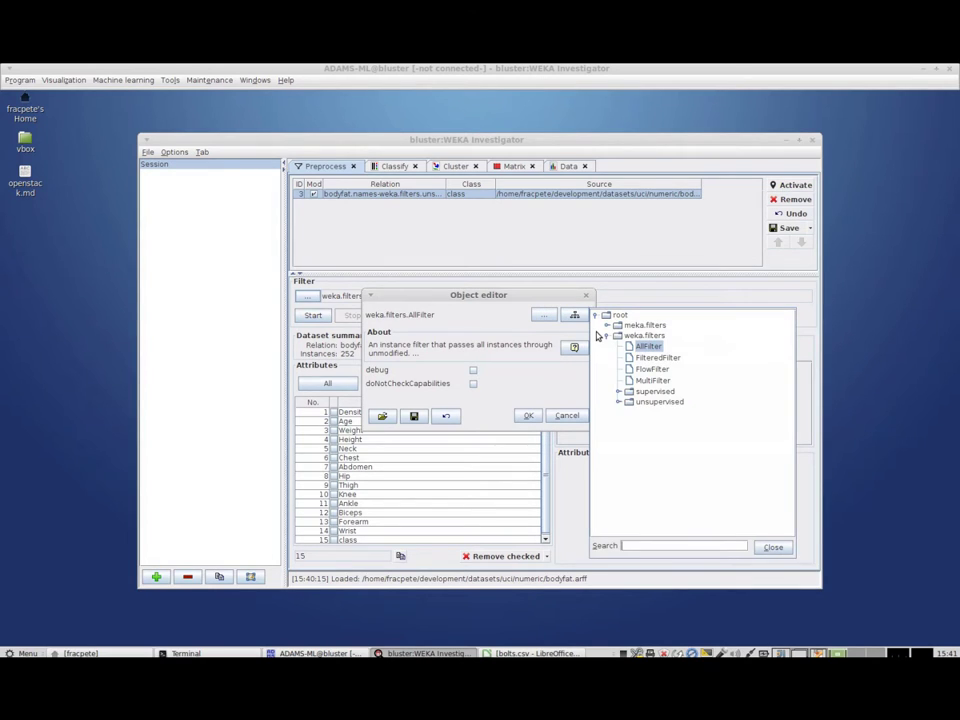
{"action": "left_click", "coordinate": [619, 402]}
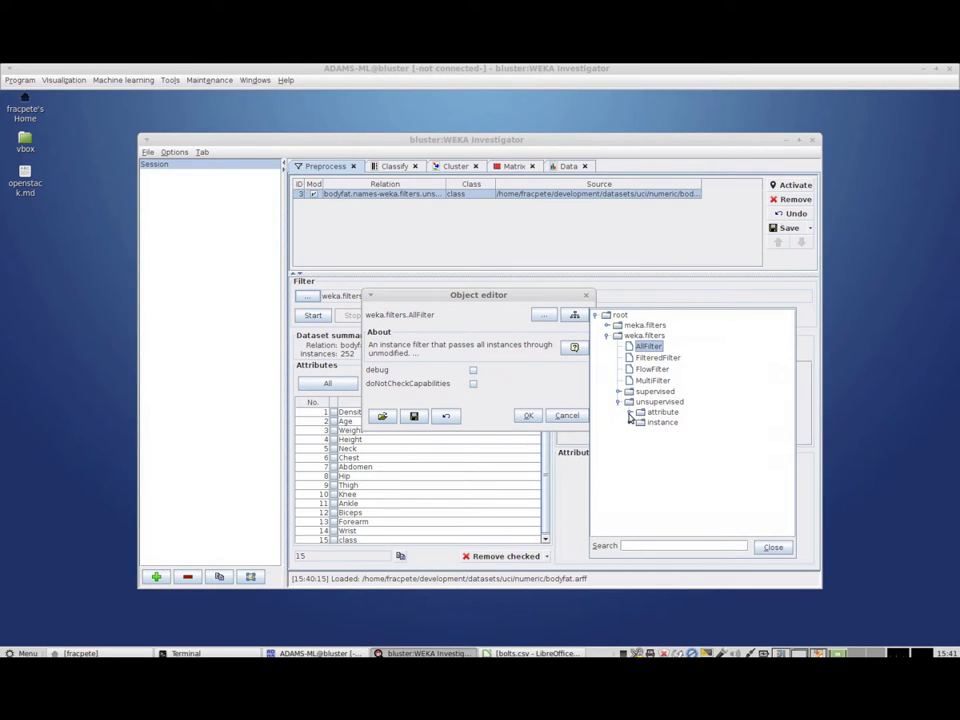
{"action": "left_click", "coordinate": [630, 413]}
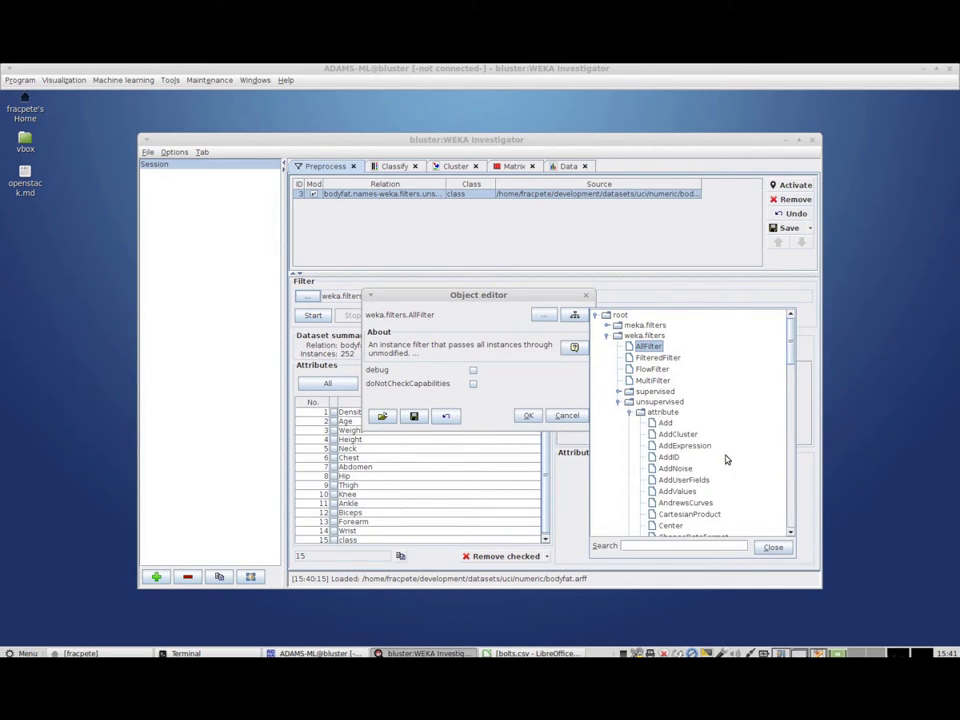
{"action": "scroll", "coordinate": [790, 366], "scroll_direction": "down", "scroll_amount": 2}
{"action": "scroll", "coordinate": [790, 366], "scroll_direction": "down", "scroll_amount": 1}
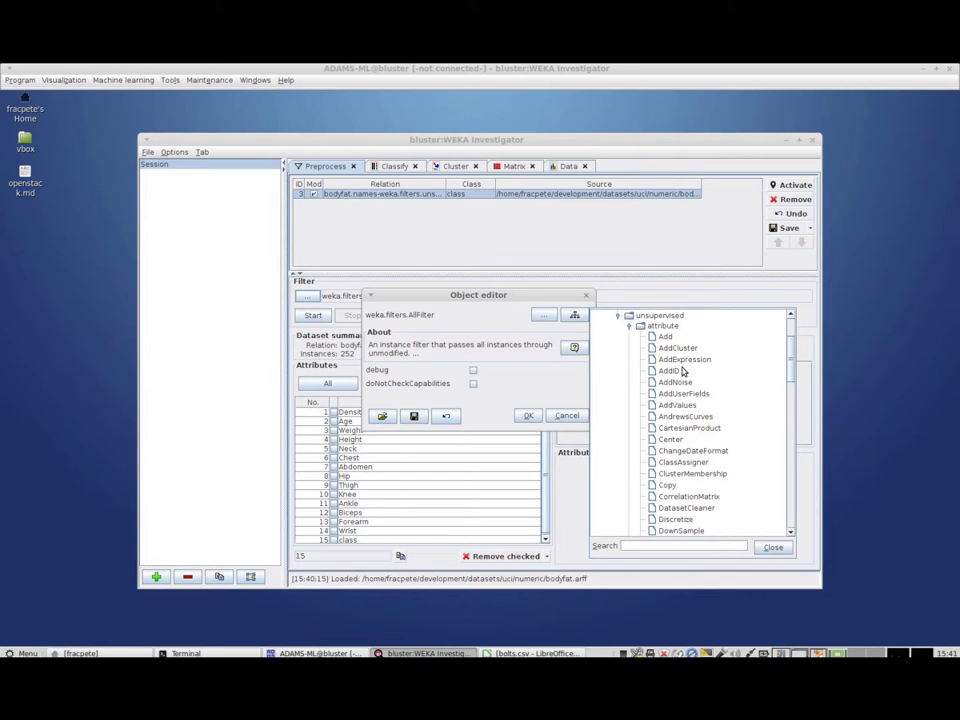
{"action": "left_click", "coordinate": [668, 371]}
{"action": "left_click", "coordinate": [590, 443]}
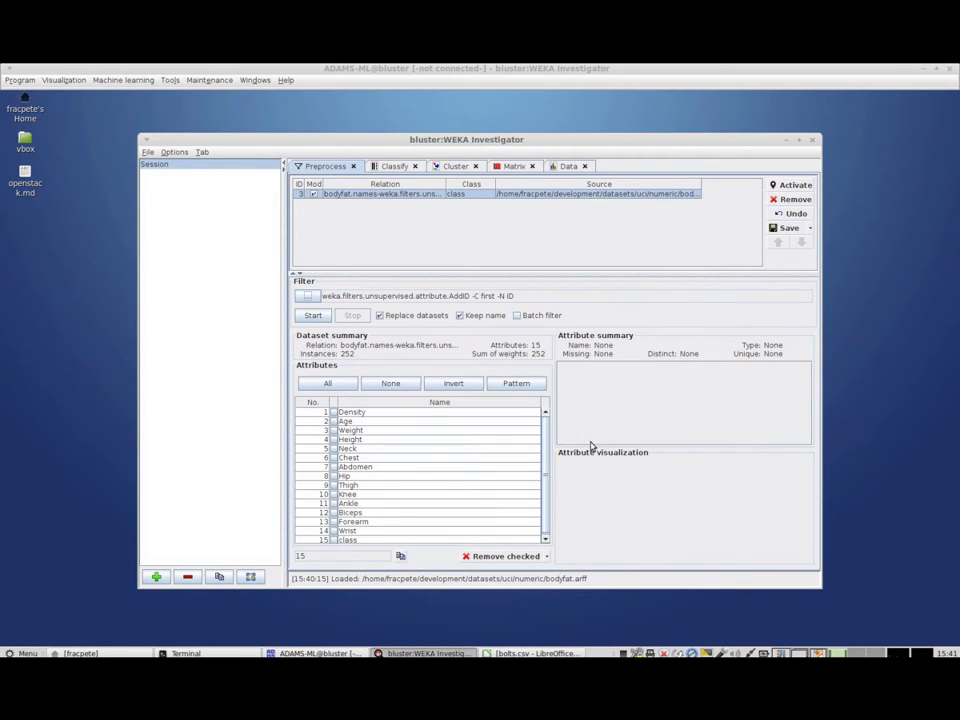
Apply the AddID filter with Replace datasets turned off and inspect the ID attribute of the new dataset
{"action": "left_click", "coordinate": [380, 315]}
{"action": "left_click", "coordinate": [318, 317]}
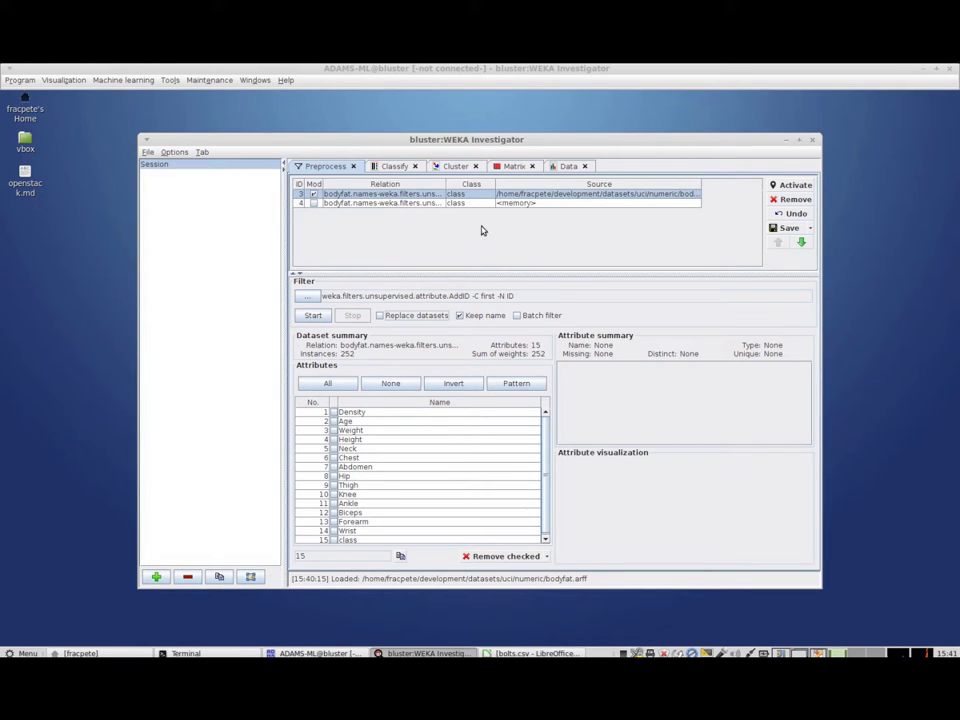
{"action": "left_click", "coordinate": [397, 204]}
{"action": "left_click", "coordinate": [348, 411]}
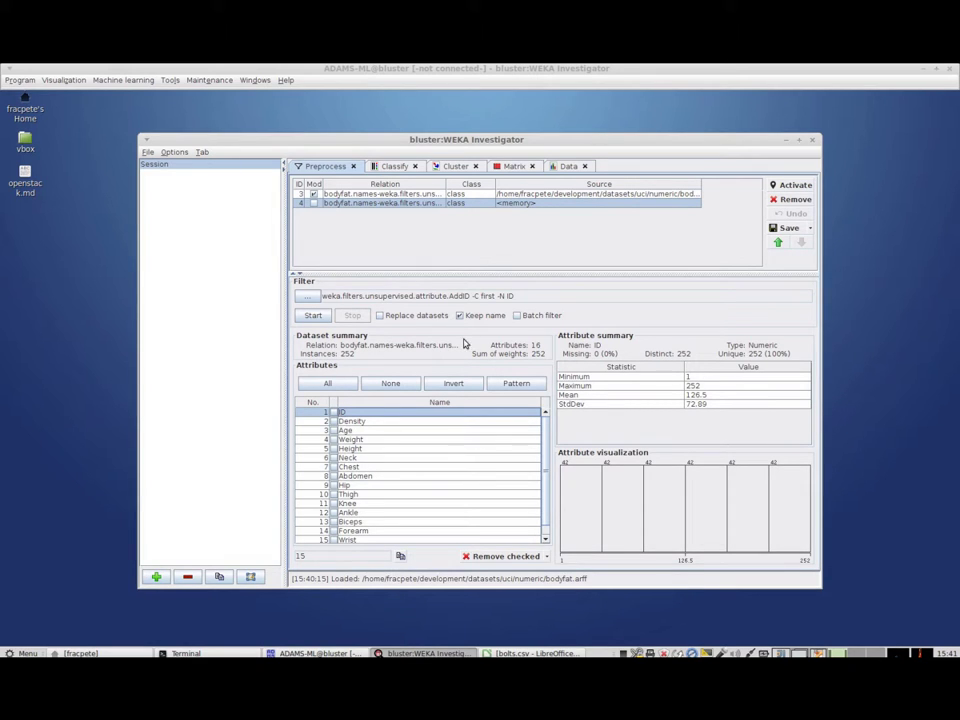
Open and cancel saving of the filtered in-memory dataset, and remove that dataset from the list
{"action": "left_click", "coordinate": [790, 228]}
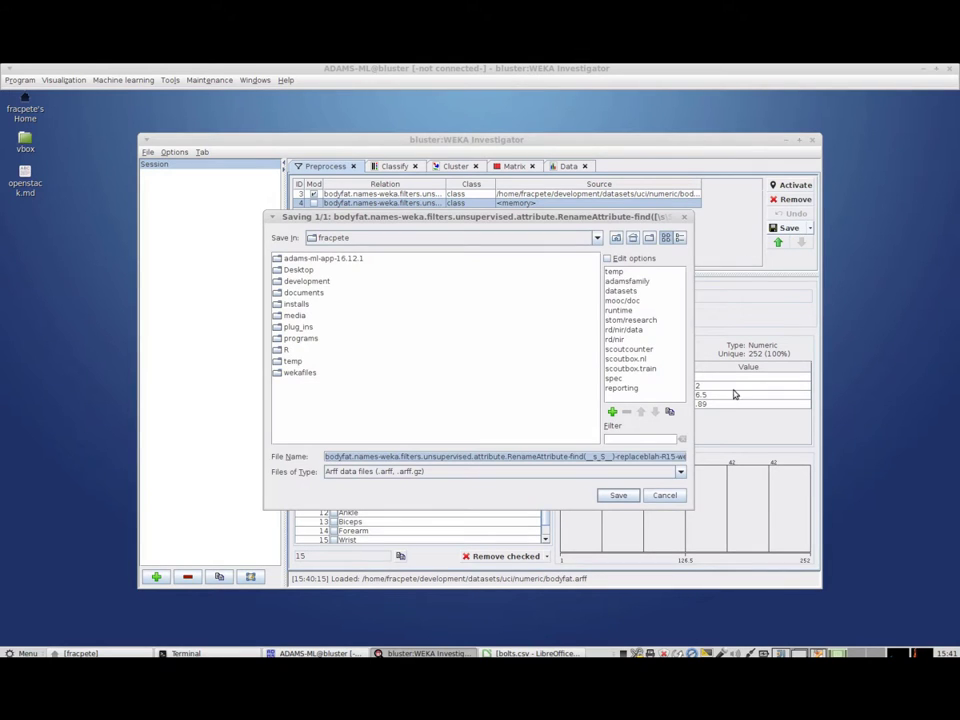
{"action": "left_click", "coordinate": [664, 495]}
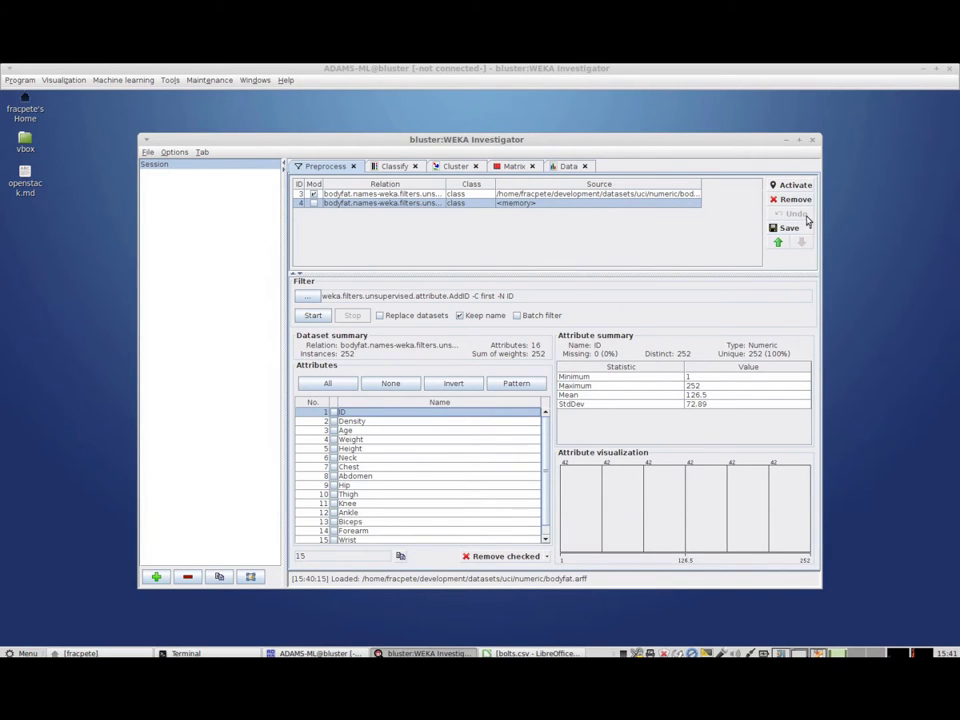
{"action": "left_click", "coordinate": [796, 200]}
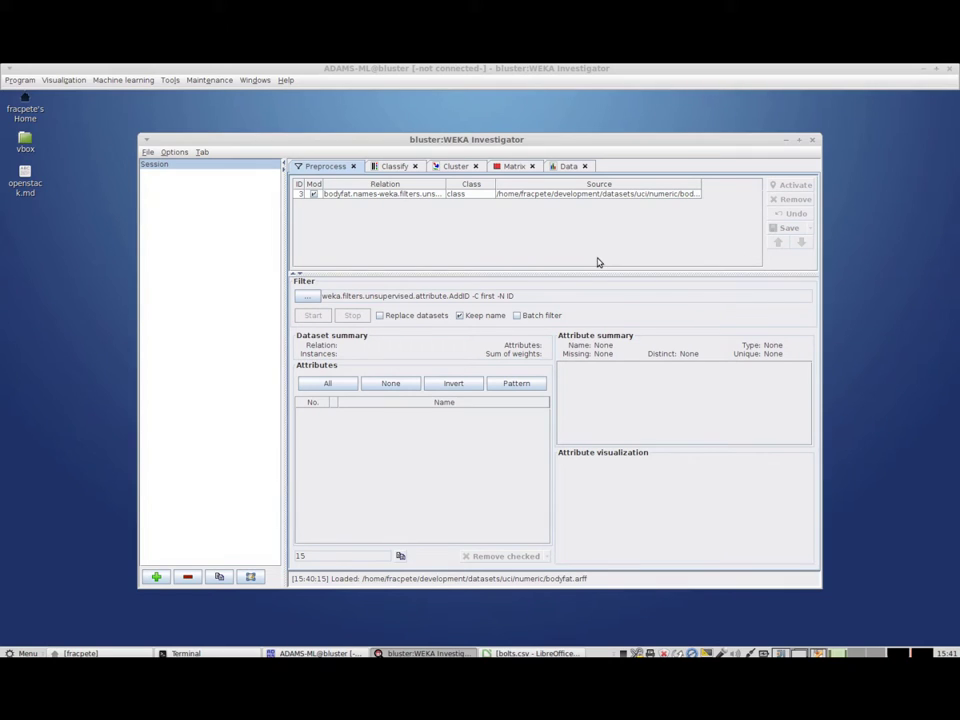
View the bodyfat dataset's values as a table and look across all its attribute columns
{"action": "left_click", "coordinate": [412, 194]}
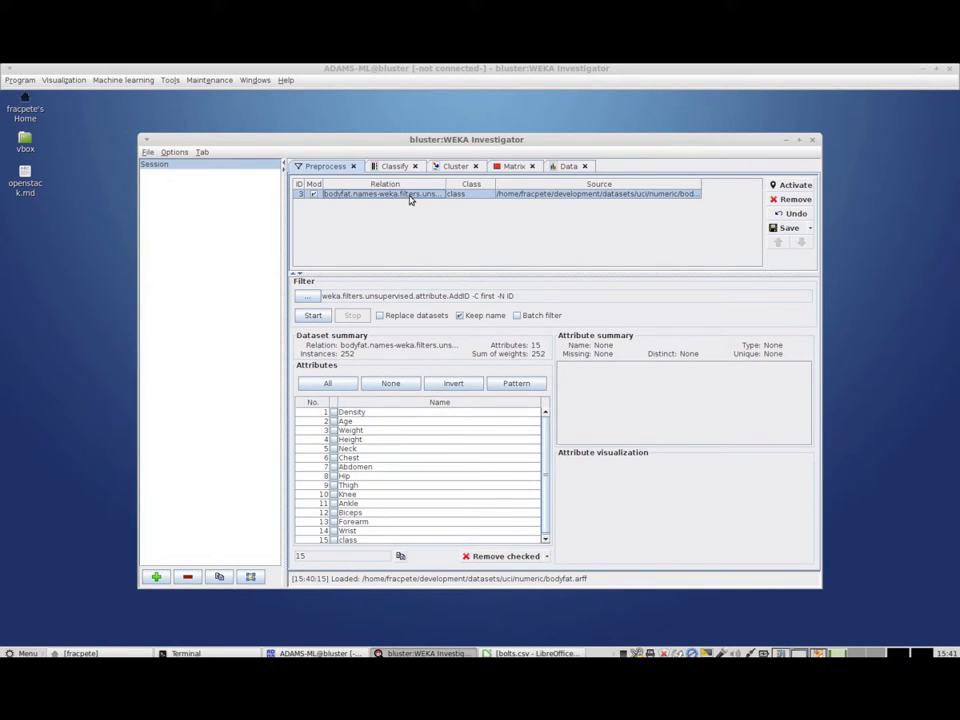
{"action": "left_click", "coordinate": [567, 167]}
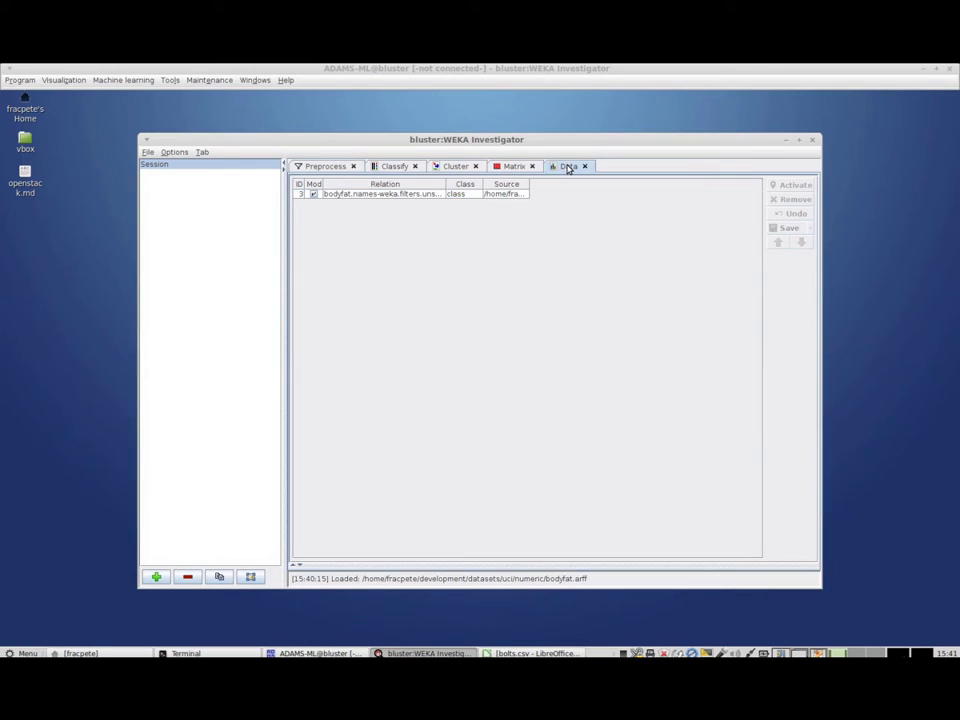
{"action": "left_click", "coordinate": [417, 195]}
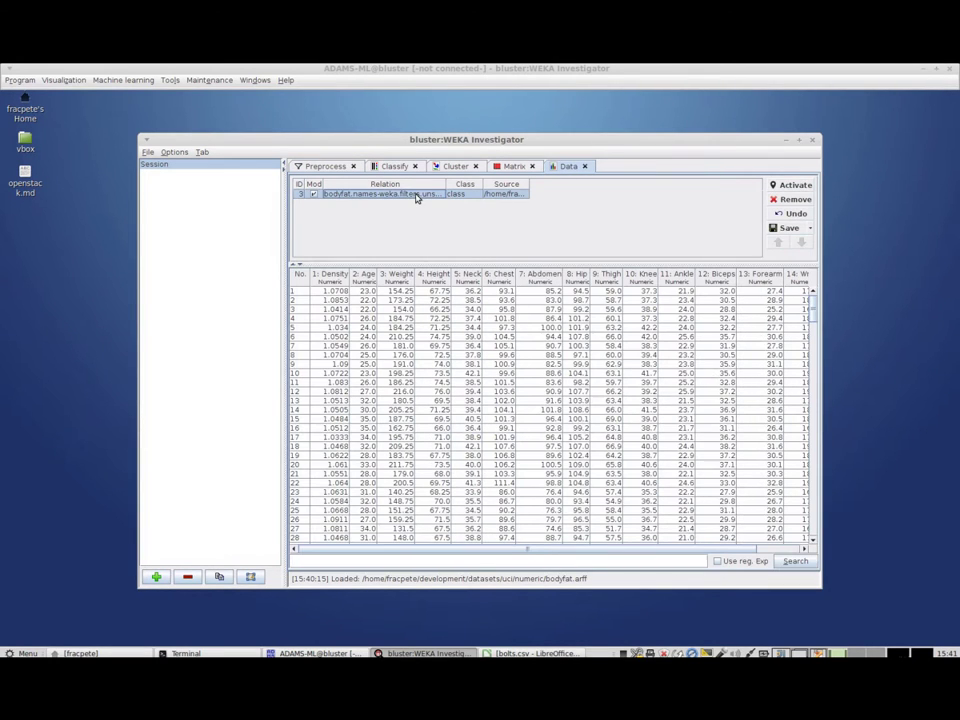
{"action": "left_click_drag", "start_coordinate": [410, 550], "coordinate": [506, 561]}
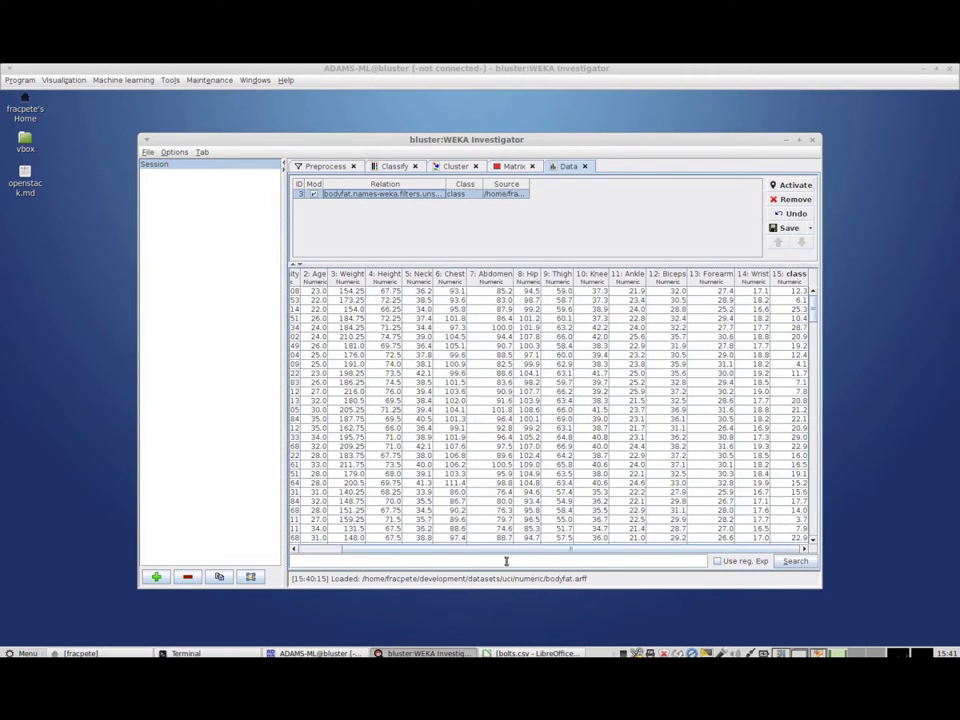
{"action": "left_click_drag", "start_coordinate": [565, 549], "coordinate": [366, 551]}
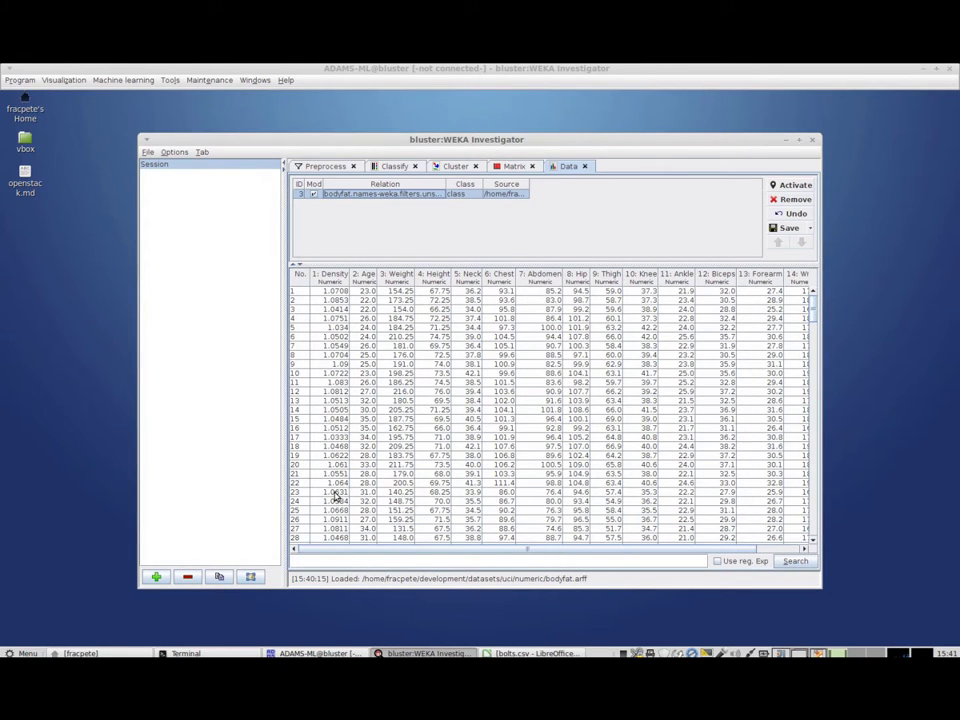
Plot a histogram of the Density column with the default settings and close it after viewing
{"action": "right_click", "coordinate": [328, 281]}
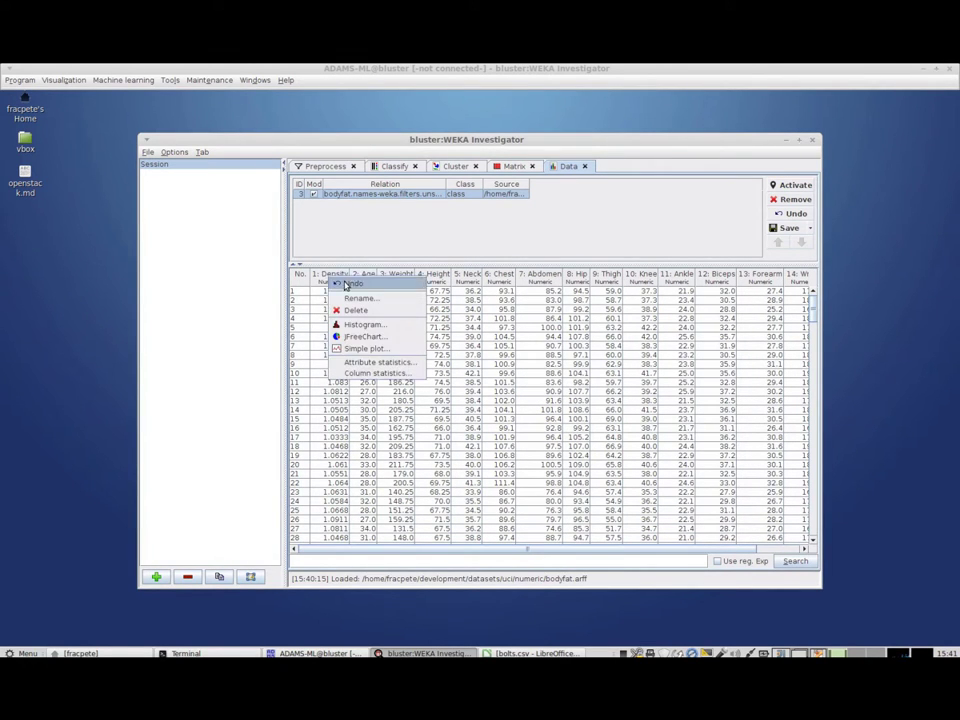
{"action": "left_click", "coordinate": [374, 325]}
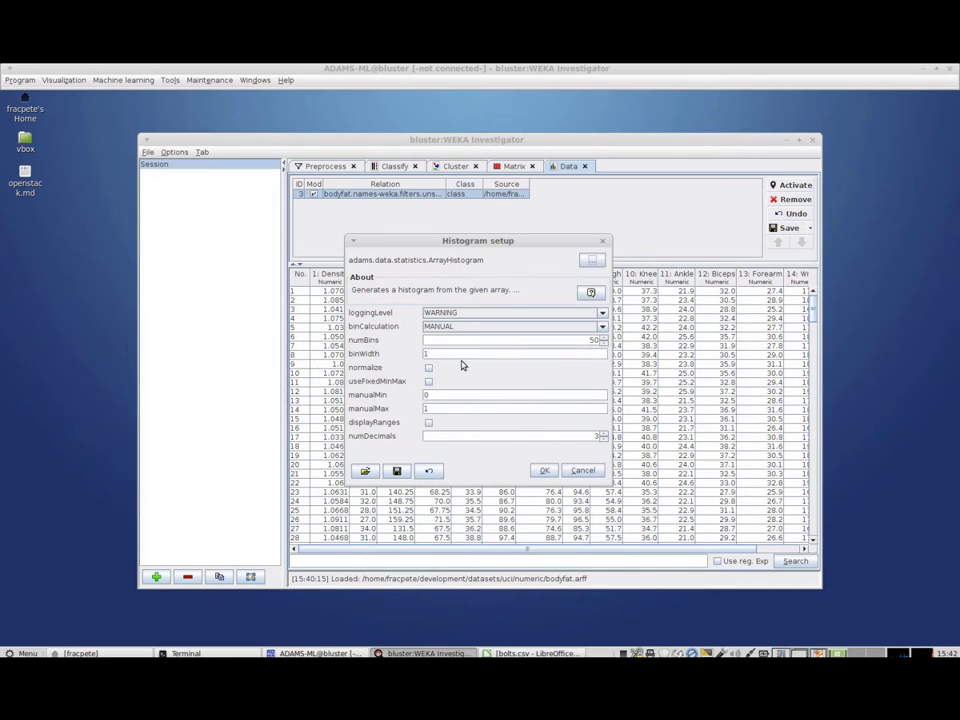
{"action": "left_click", "coordinate": [545, 471]}
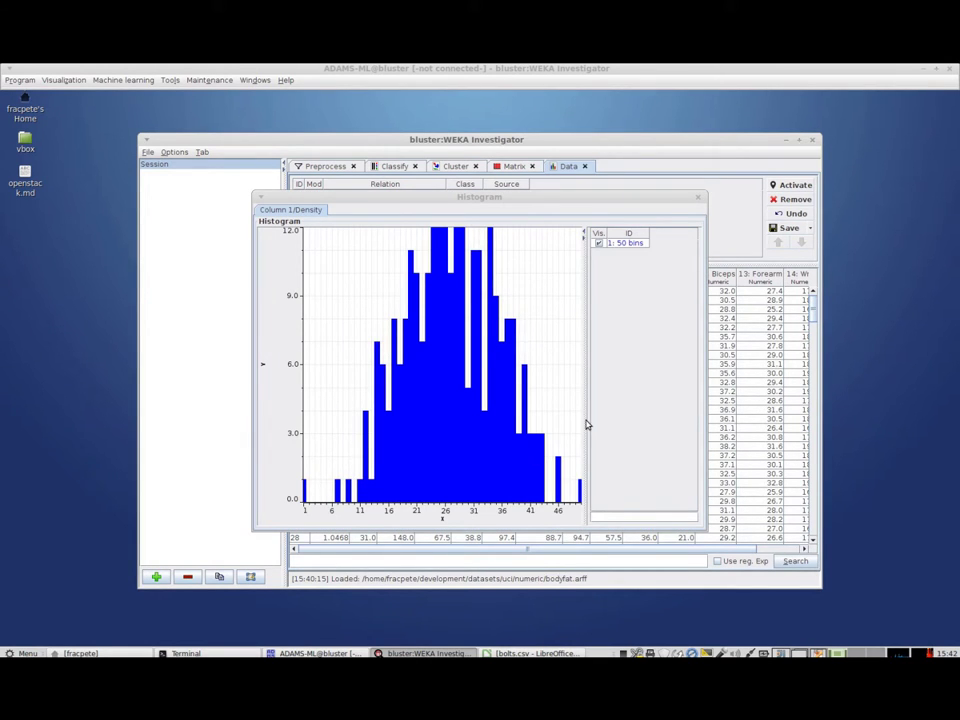
{"action": "left_click", "coordinate": [699, 203]}
Plot the Density histogram again with displayRanges turned on
{"action": "right_click", "coordinate": [344, 274]}
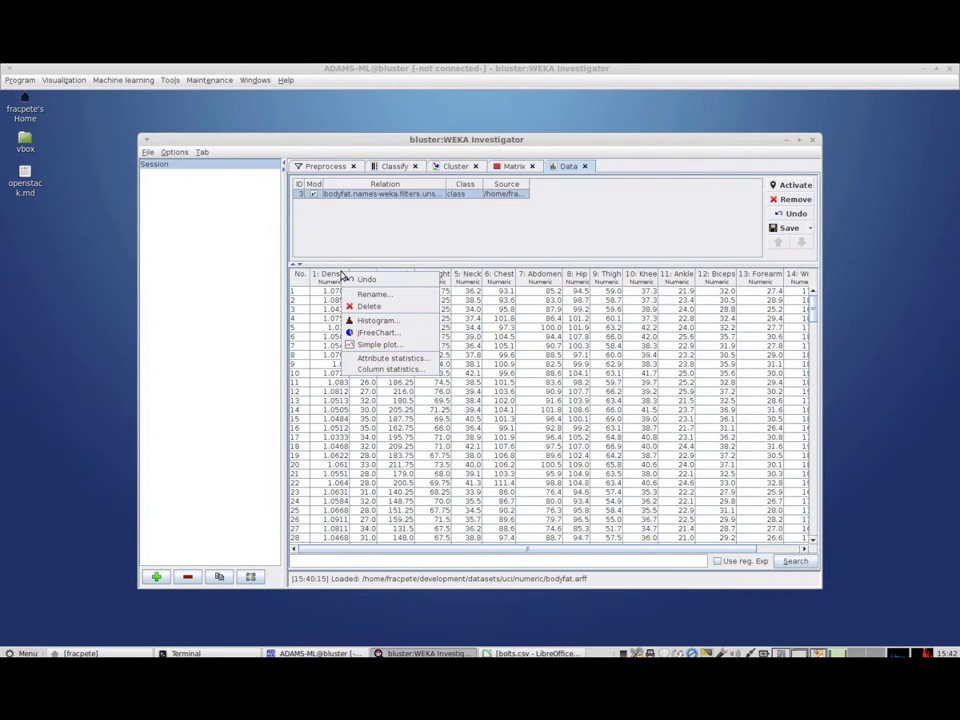
{"action": "left_click", "coordinate": [368, 319]}
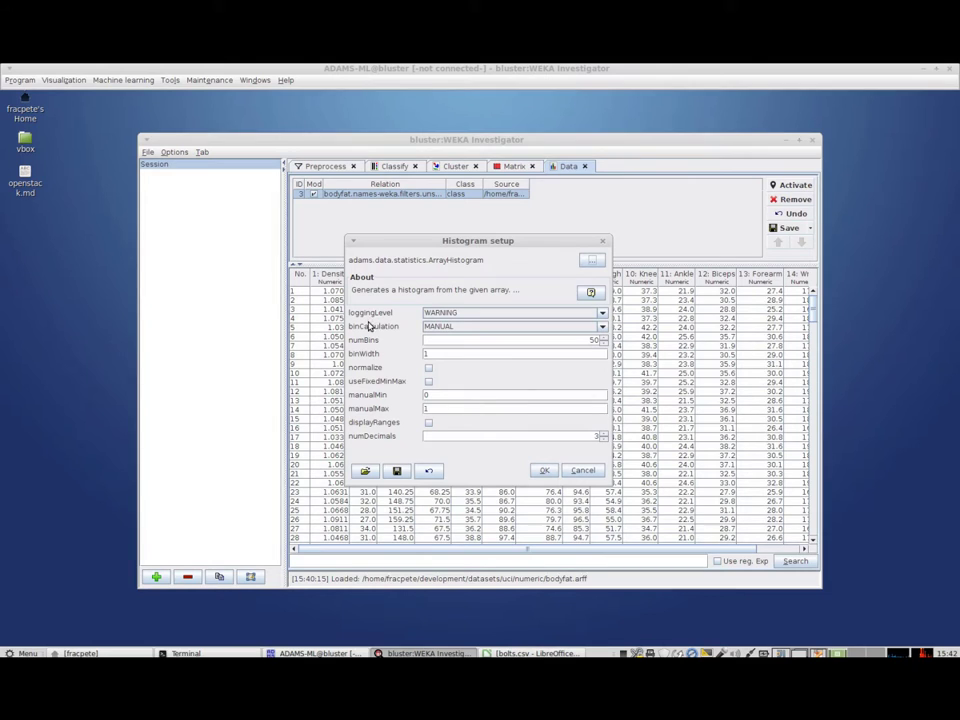
{"action": "left_click", "coordinate": [429, 425]}
{"action": "left_click", "coordinate": [544, 470]}
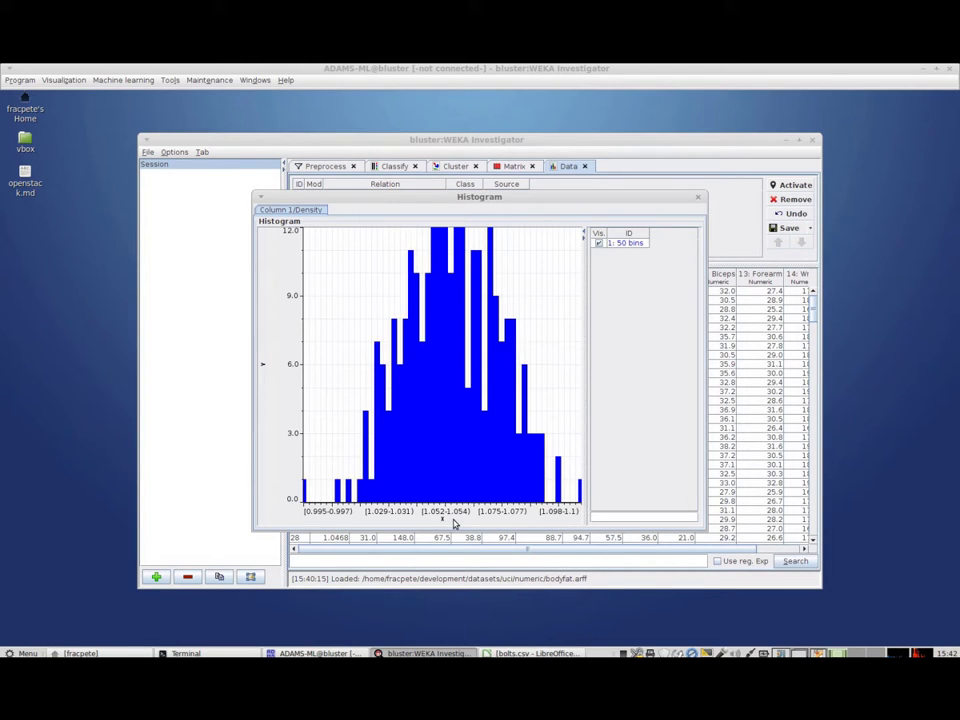
View the histogram's 50 bins as a table and look through the rows
{"action": "right_click", "coordinate": [620, 245]}
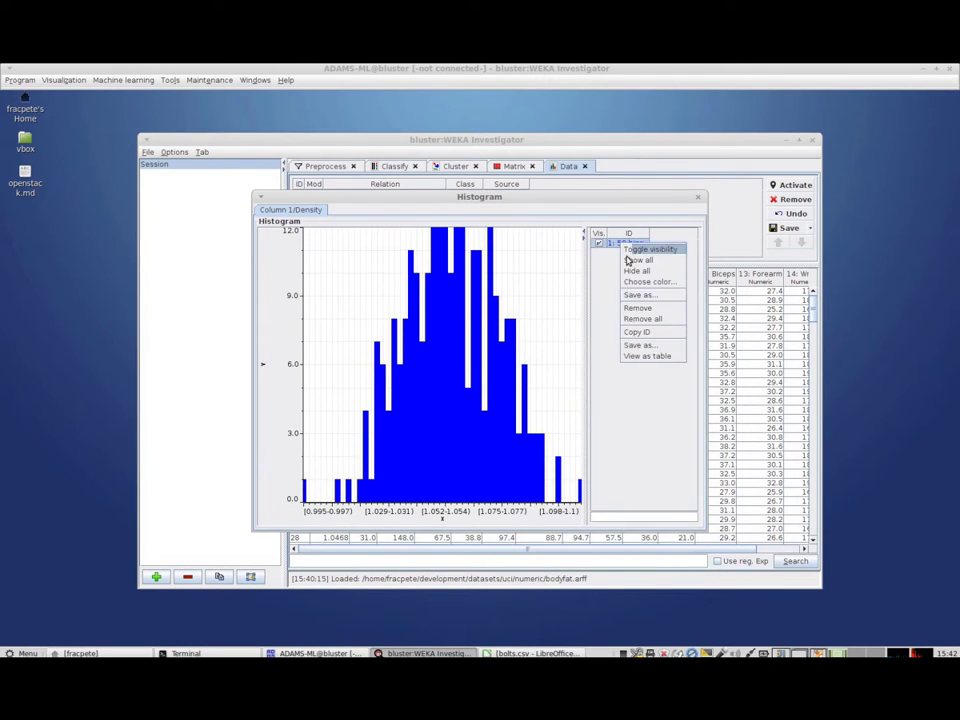
{"action": "left_click", "coordinate": [640, 357]}
{"action": "scroll", "coordinate": [333, 400], "scroll_direction": "down", "scroll_amount": 3}
{"action": "scroll", "coordinate": [333, 400], "scroll_direction": "down", "scroll_amount": 5}
{"action": "scroll", "coordinate": [352, 470], "scroll_direction": "up", "scroll_amount": 8}
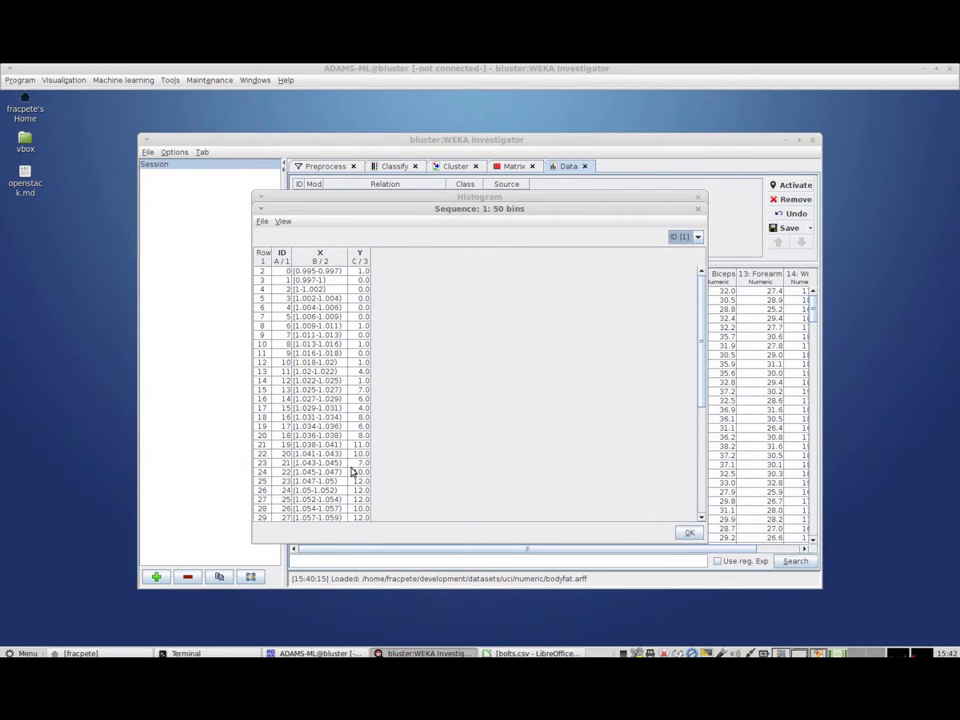
Check the save options for the bin table without saving, and close the table and histogram windows
{"action": "left_click", "coordinate": [261, 222]}
{"action": "left_click", "coordinate": [276, 234]}
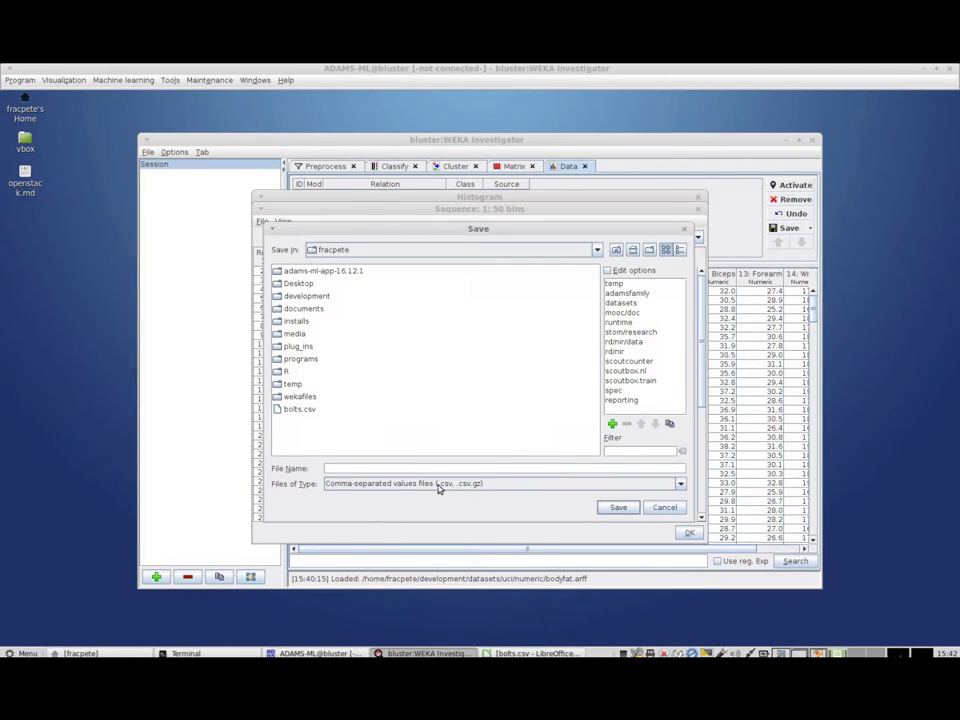
{"action": "left_click", "coordinate": [664, 507]}
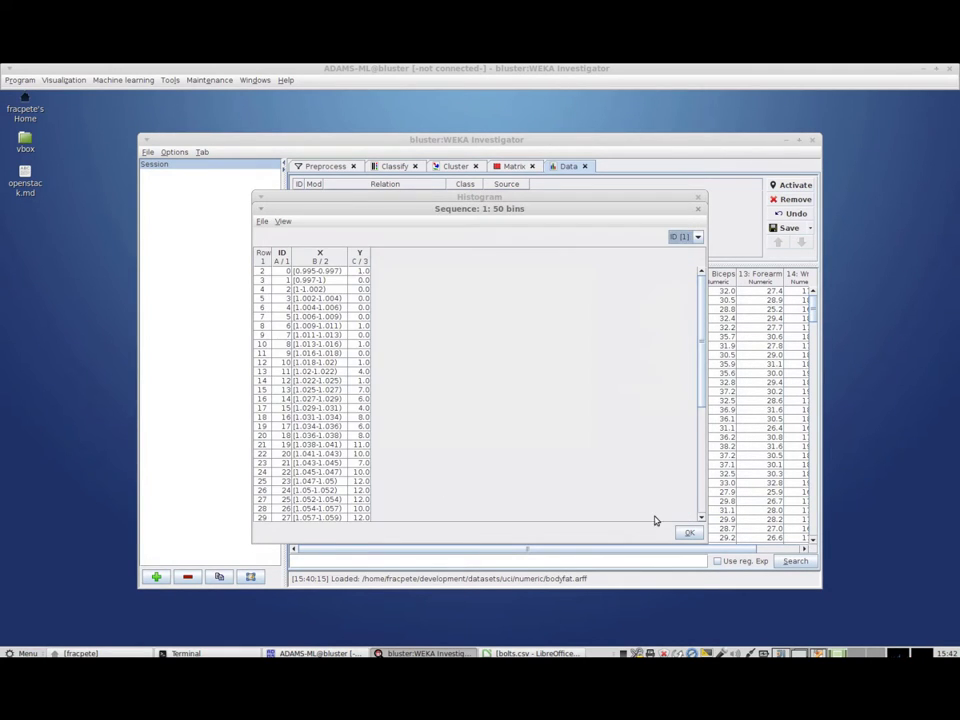
{"action": "left_click", "coordinate": [698, 211]}
{"action": "left_click", "coordinate": [698, 197]}
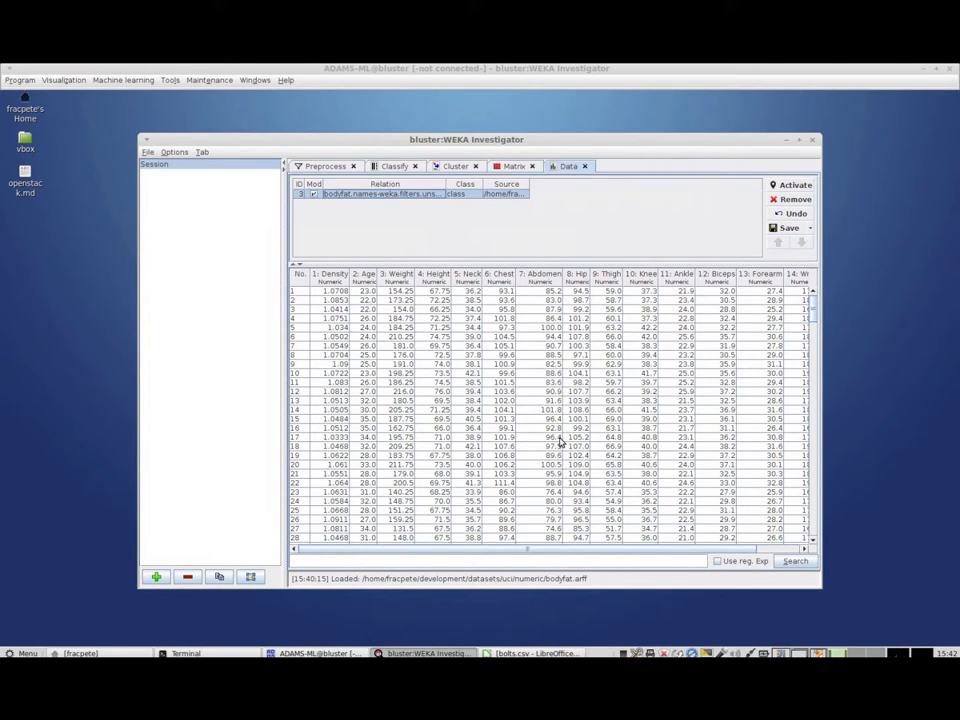
Add a new Instance tab to the session for visualizing the bodyfat instances
{"action": "left_click", "coordinate": [202, 152]}
{"action": "mouse_move", "coordinate": [215, 165]}
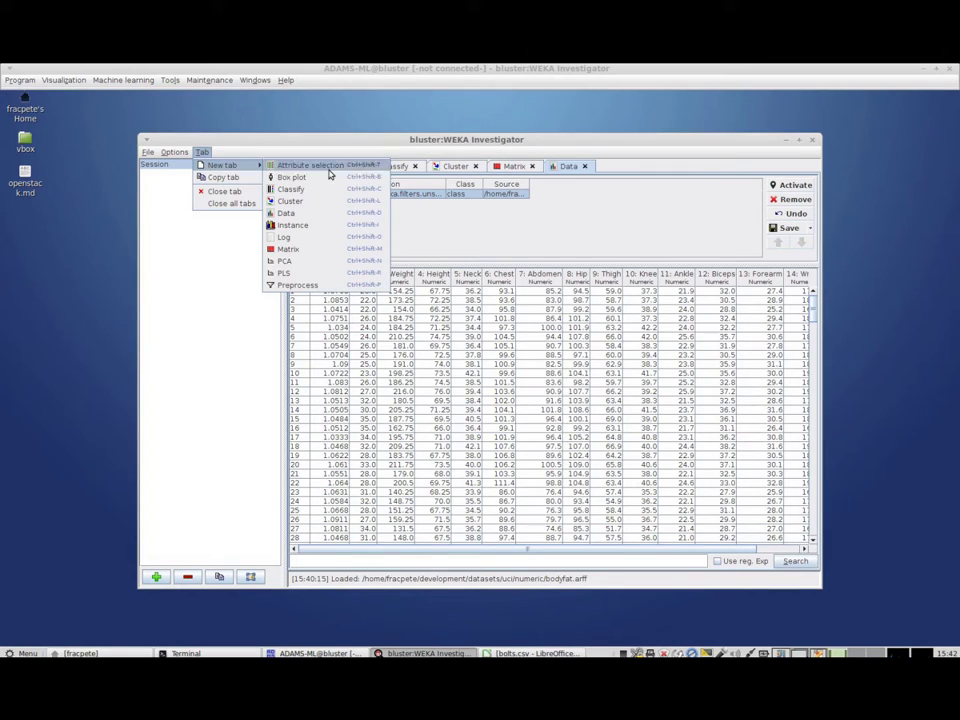
{"action": "left_click", "coordinate": [361, 227]}
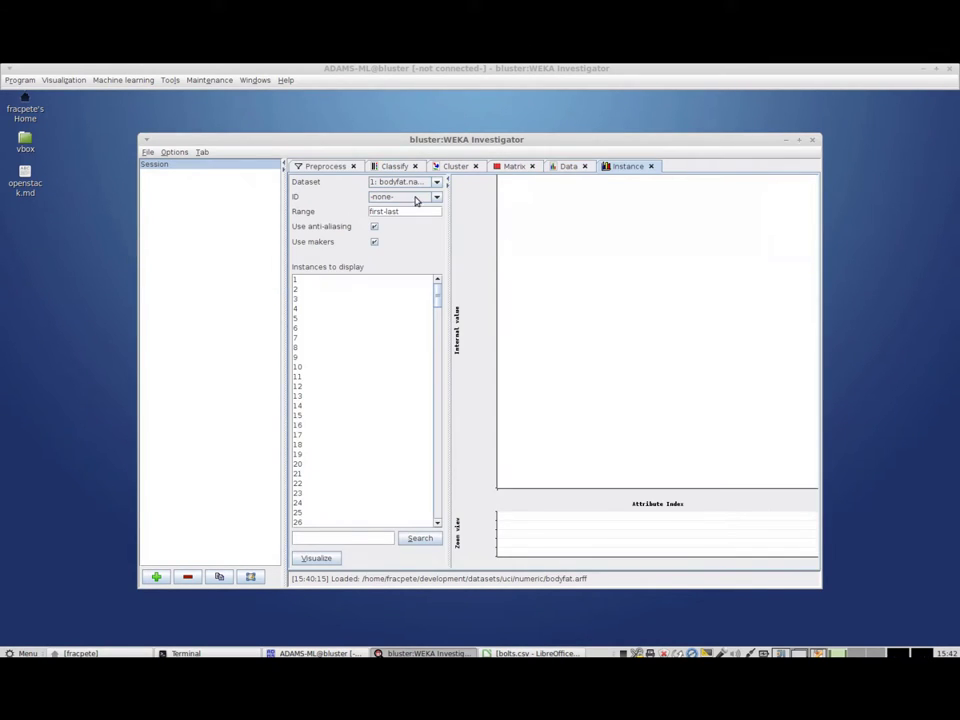
{"action": "left_click", "coordinate": [437, 200]}
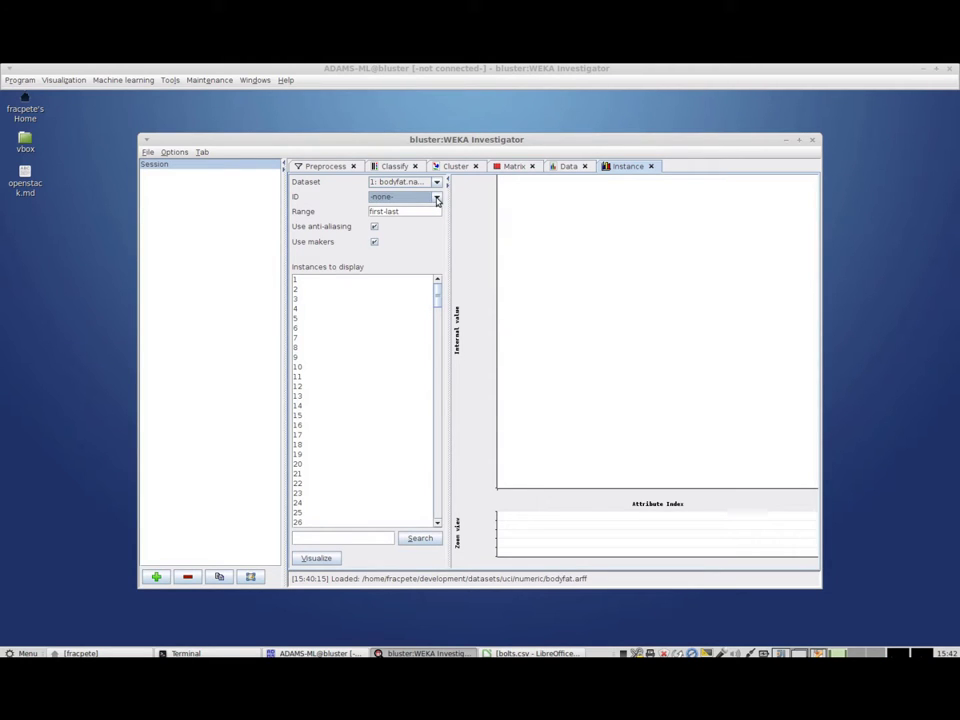
Plot all instances from 1 to 252 with anti-aliasing and markers turned off
{"action": "left_click", "coordinate": [320, 283]}
{"action": "left_click_drag", "start_coordinate": [438, 298], "coordinate": [397, 523]}
{"action": "left_click", "coordinate": [379, 519], "text": "shift"}
{"action": "left_click", "coordinate": [317, 558]}
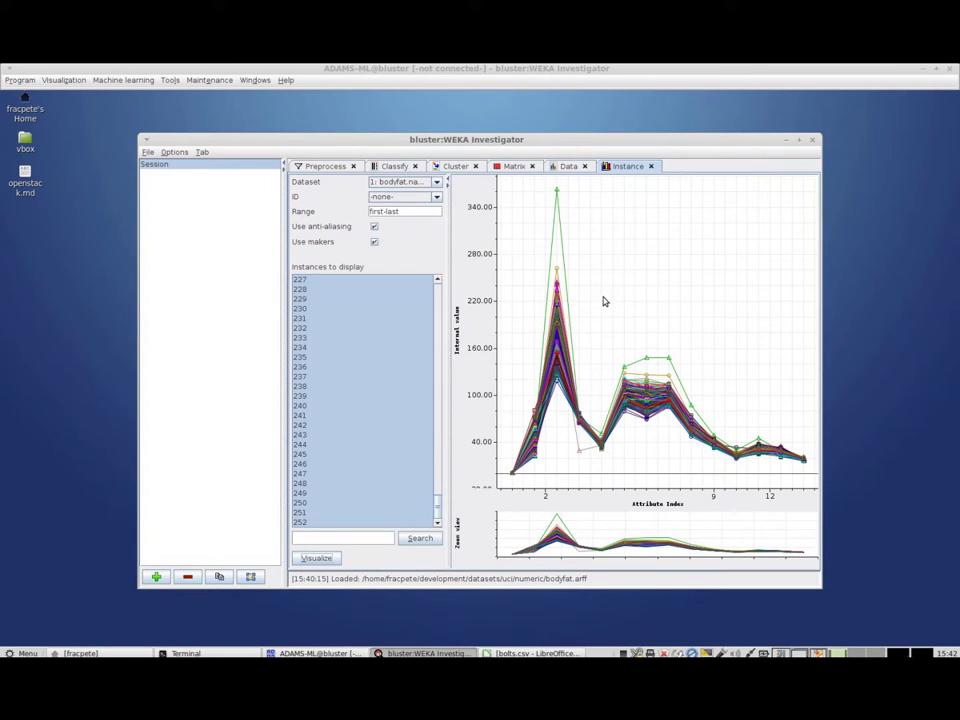
{"action": "left_click", "coordinate": [374, 241]}
{"action": "left_click", "coordinate": [314, 559]}
Zoom in on the second hump of the instance plot and clear the zoom
{"action": "left_click_drag", "start_coordinate": [604, 342], "coordinate": [690, 437]}
{"action": "left_click_drag", "start_coordinate": [563, 269], "coordinate": [619, 446]}
{"action": "right_click", "coordinate": [661, 456]}
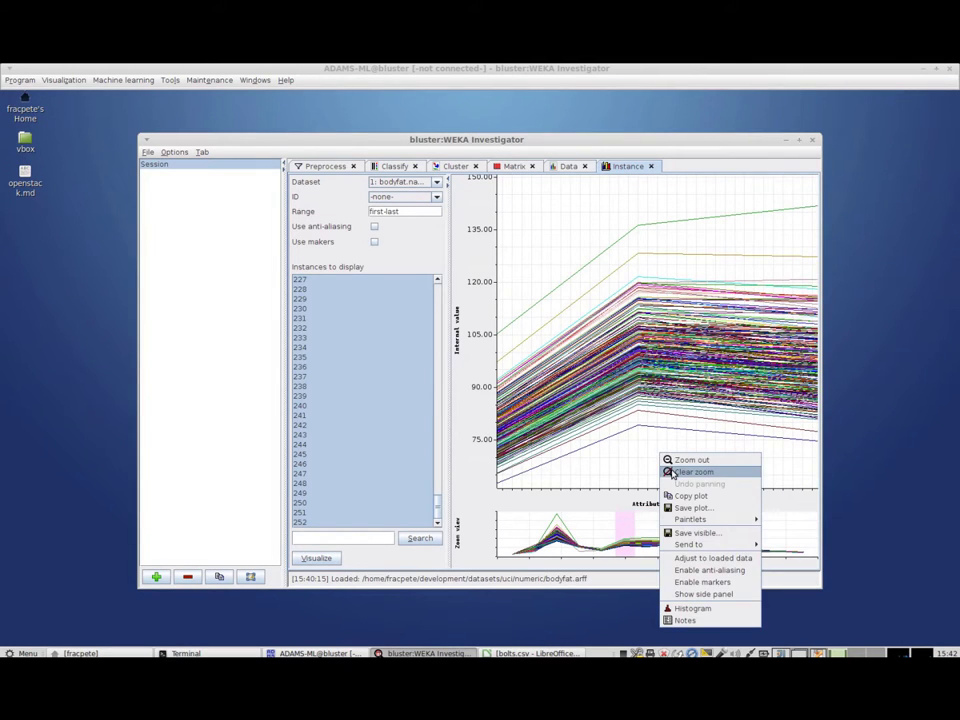
{"action": "left_click", "coordinate": [690, 472]}
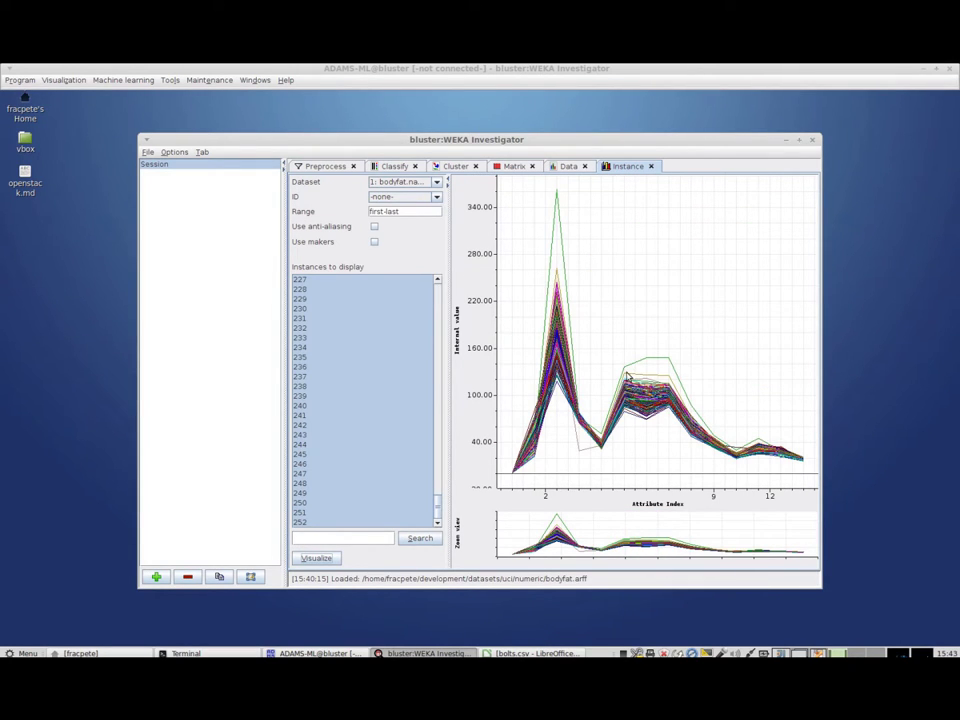
Toggle the plot's adjustment to loaded data and show the side panel of instances
{"action": "right_click", "coordinate": [600, 318]}
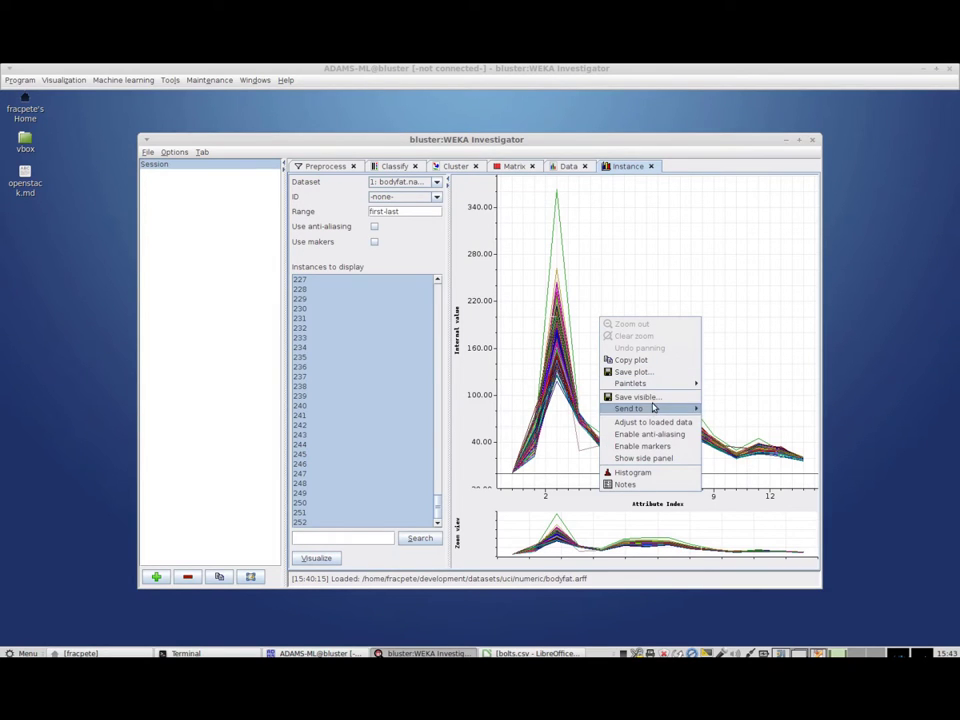
{"action": "left_click", "coordinate": [661, 424]}
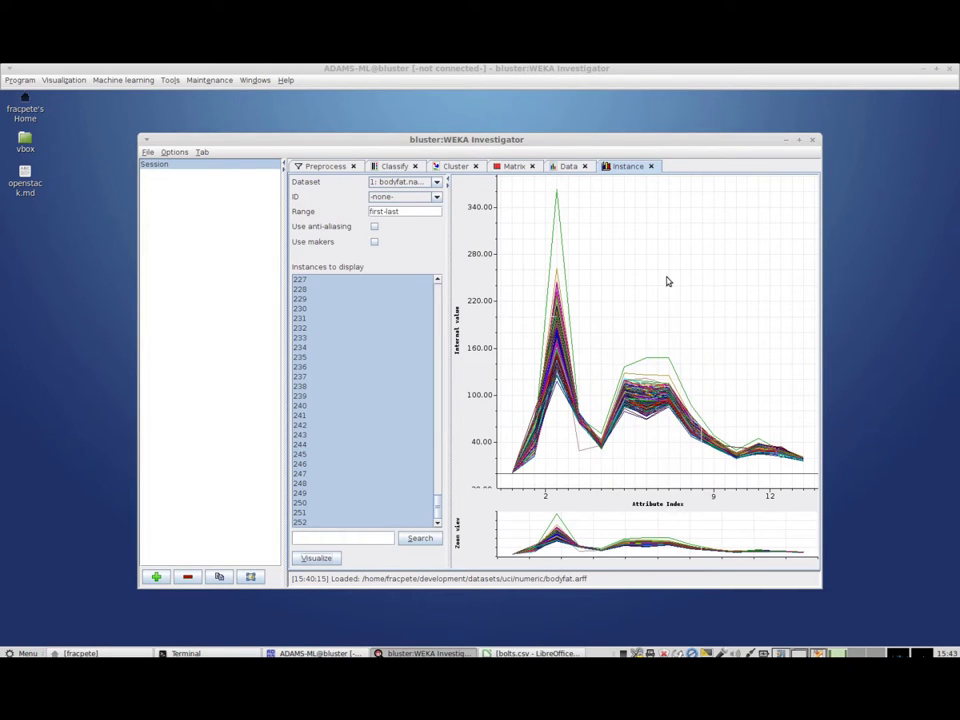
{"action": "right_click", "coordinate": [623, 311]}
{"action": "left_click", "coordinate": [663, 449]}
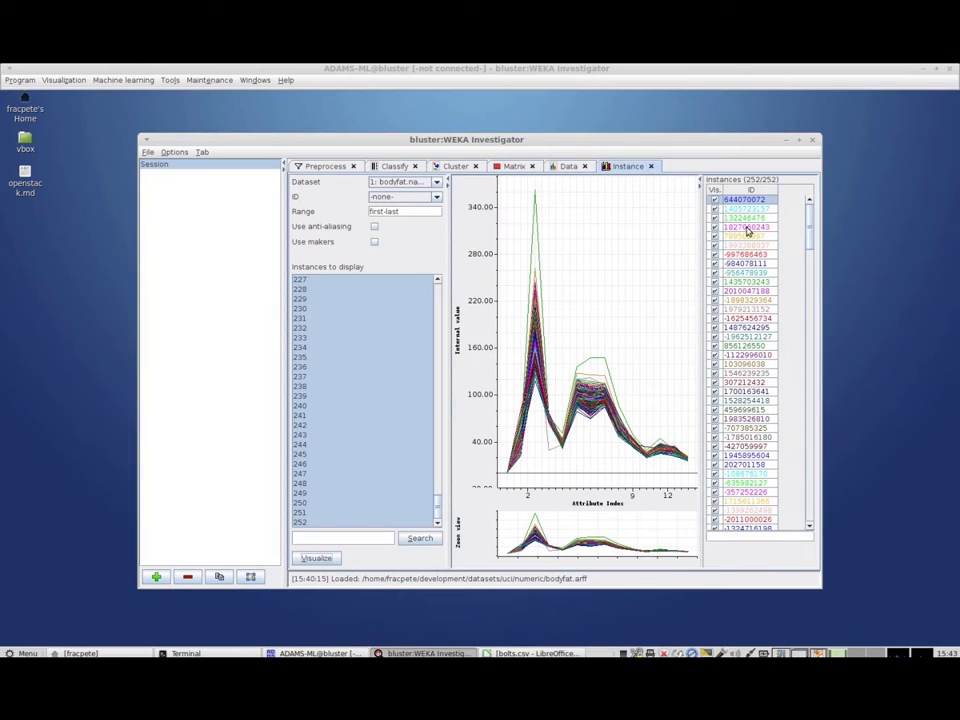
{"action": "left_click", "coordinate": [714, 199]}
{"action": "left_click", "coordinate": [714, 208]}
{"action": "left_click", "coordinate": [714, 217]}
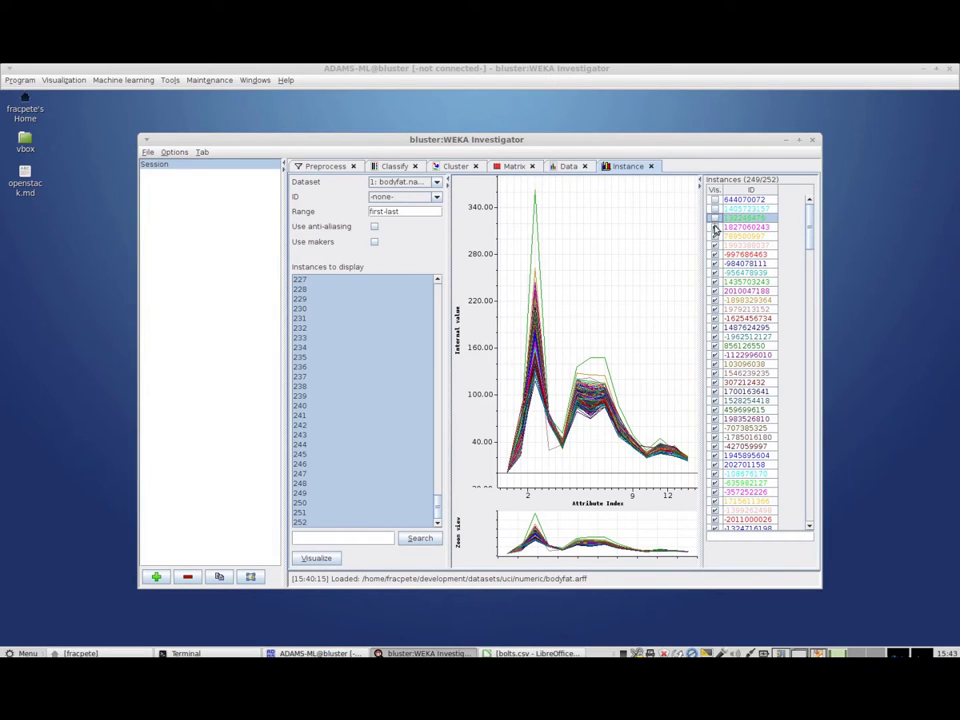
{"action": "left_click", "coordinate": [714, 282]}
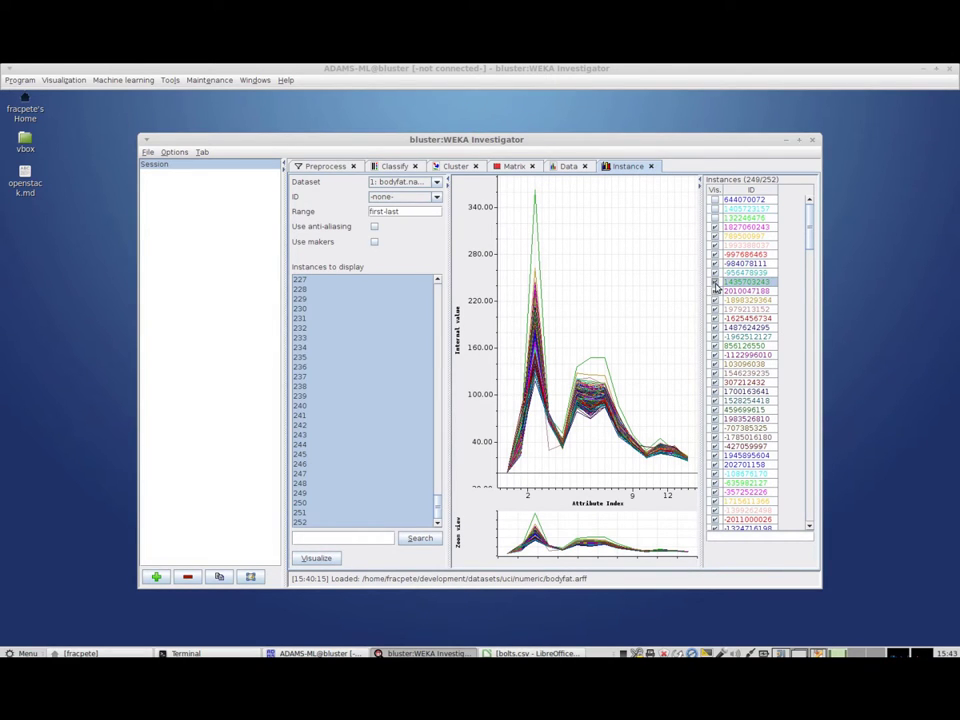
{"action": "left_click", "coordinate": [718, 410]}
{"action": "left_click", "coordinate": [718, 346]}
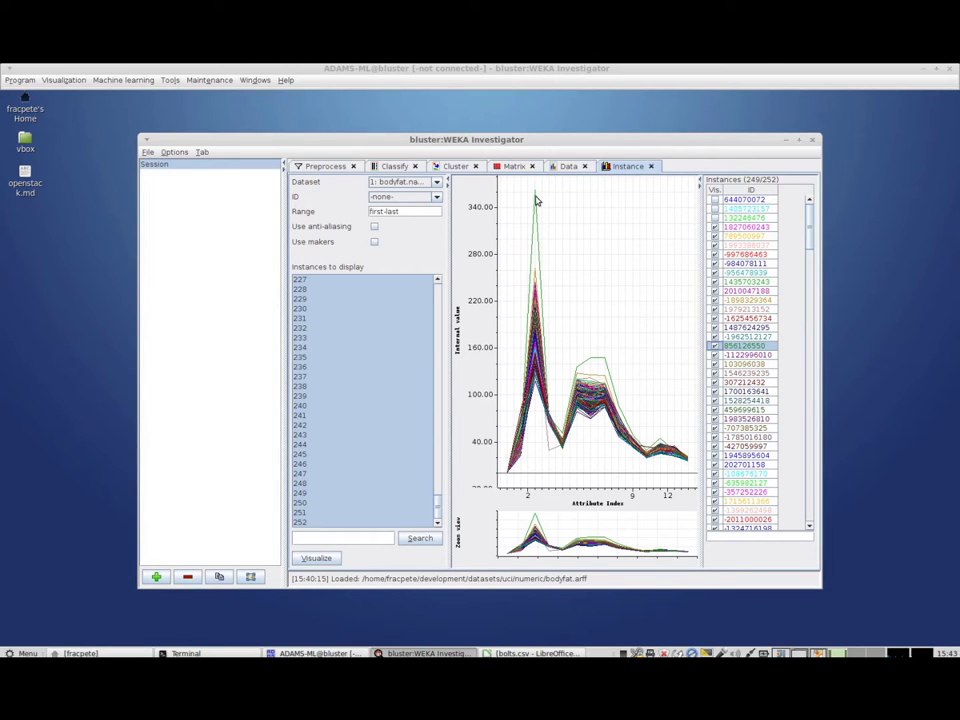
{"action": "mouse_move", "coordinate": [536, 201]}
{"action": "scroll", "coordinate": [740, 480], "scroll_direction": "down", "scroll_amount": 4}
{"action": "left_click", "coordinate": [719, 444]}
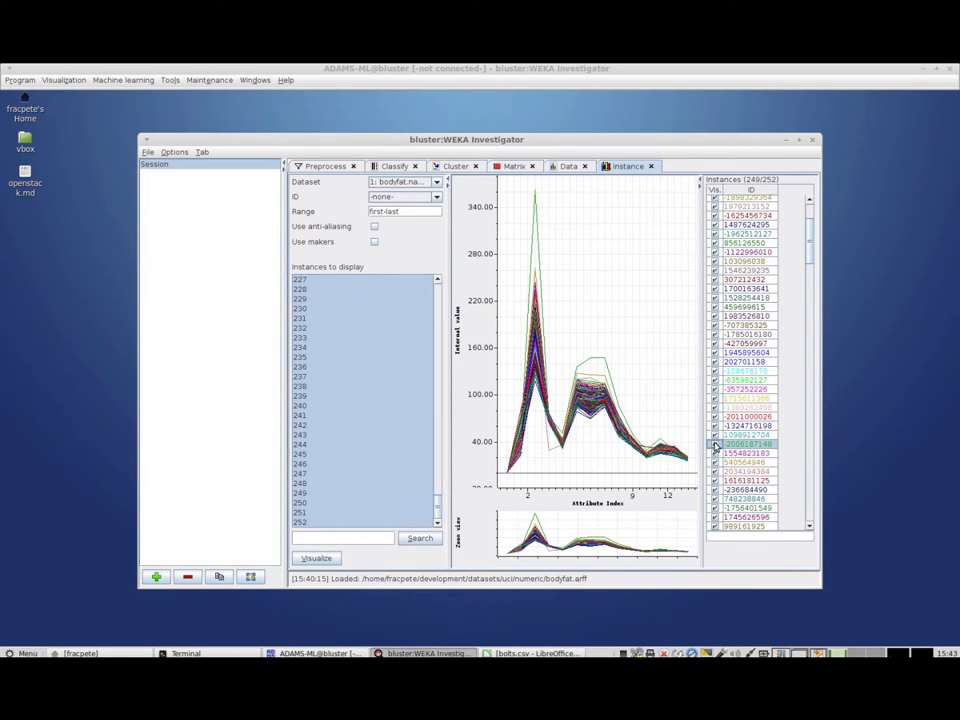
{"action": "right_click", "coordinate": [568, 291]}
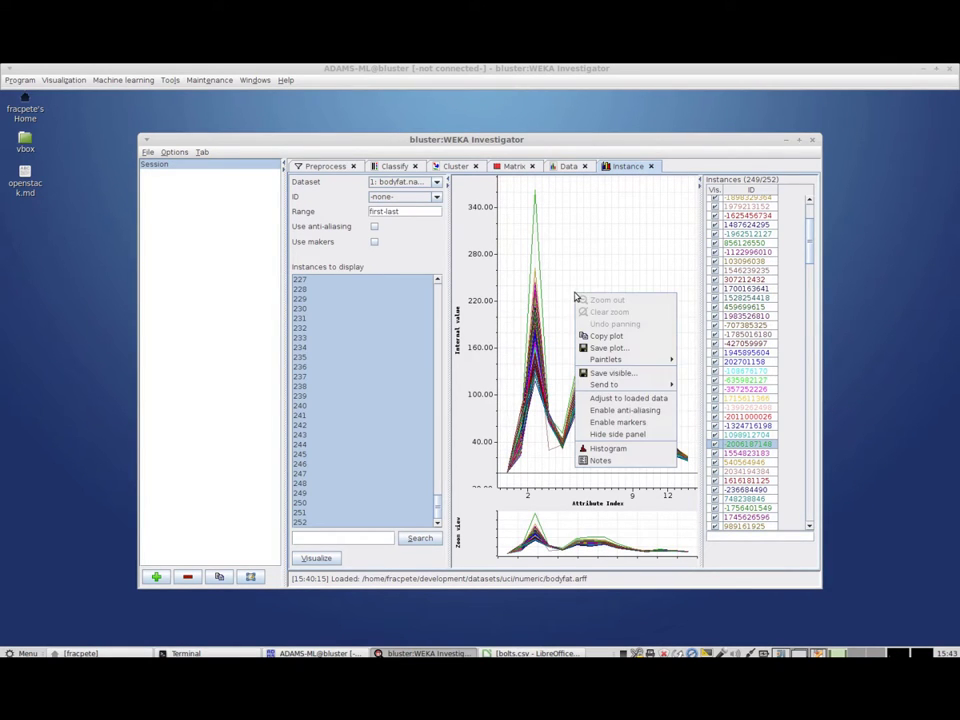
{"action": "left_click", "coordinate": [622, 397]}
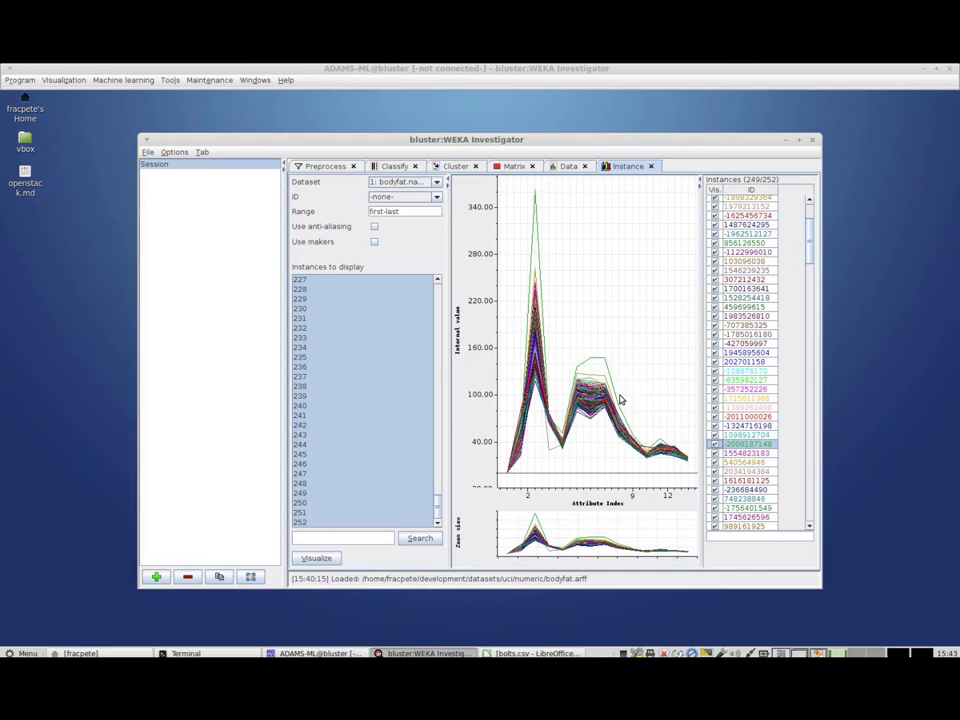
{"action": "left_click", "coordinate": [716, 449]}
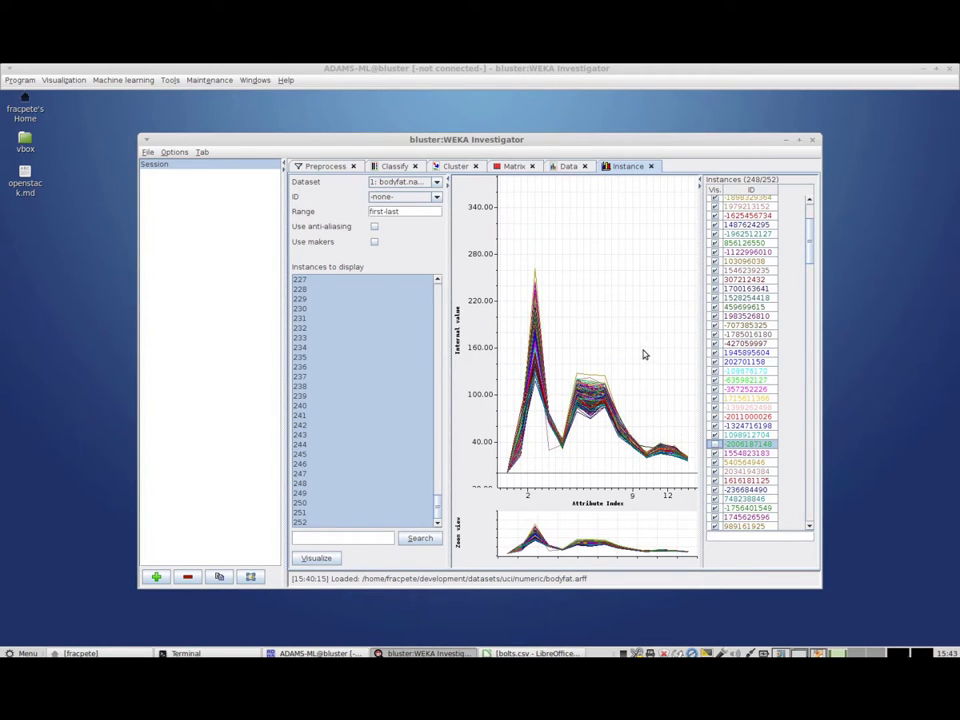
Hide the side panel and zoom in on the tallest peak of the instance plot
{"action": "right_click", "coordinate": [645, 355]}
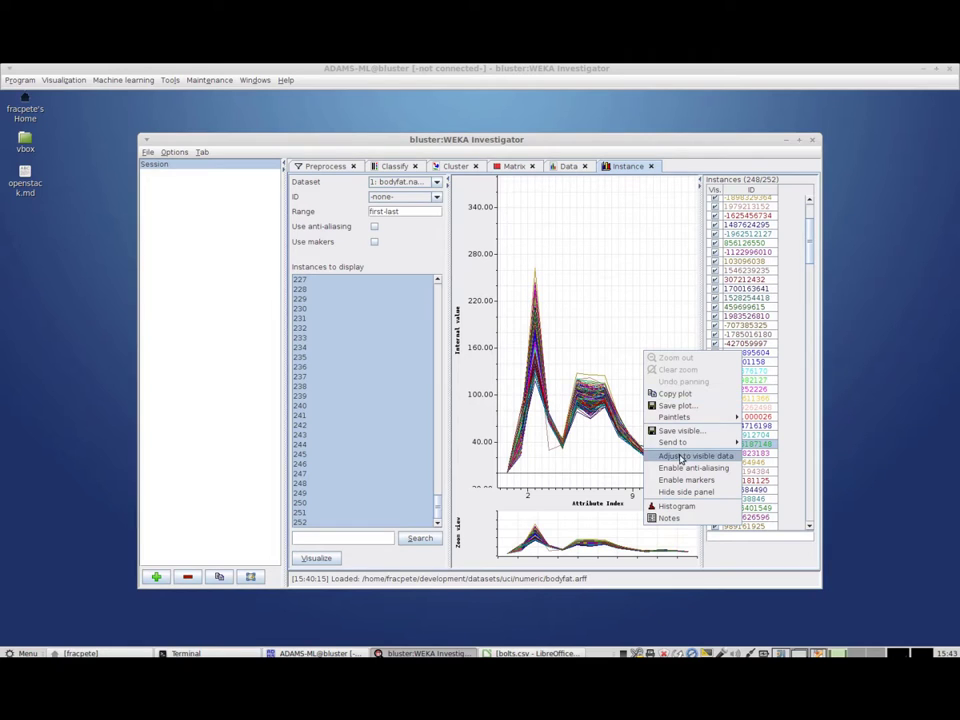
{"action": "left_click", "coordinate": [690, 491]}
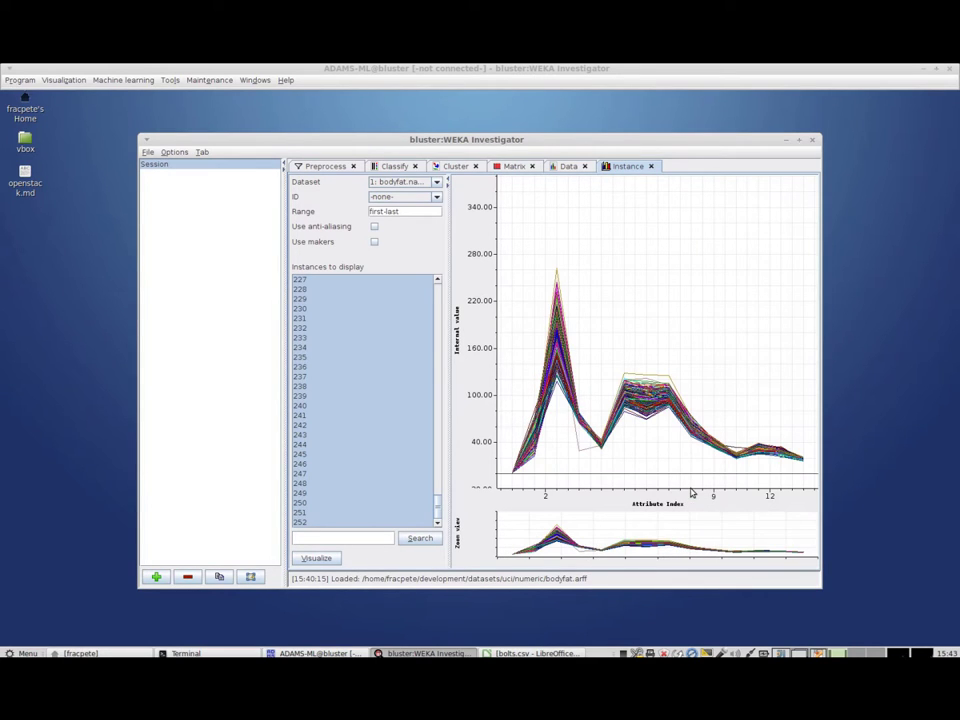
{"action": "left_click_drag", "start_coordinate": [523, 261], "coordinate": [586, 472]}
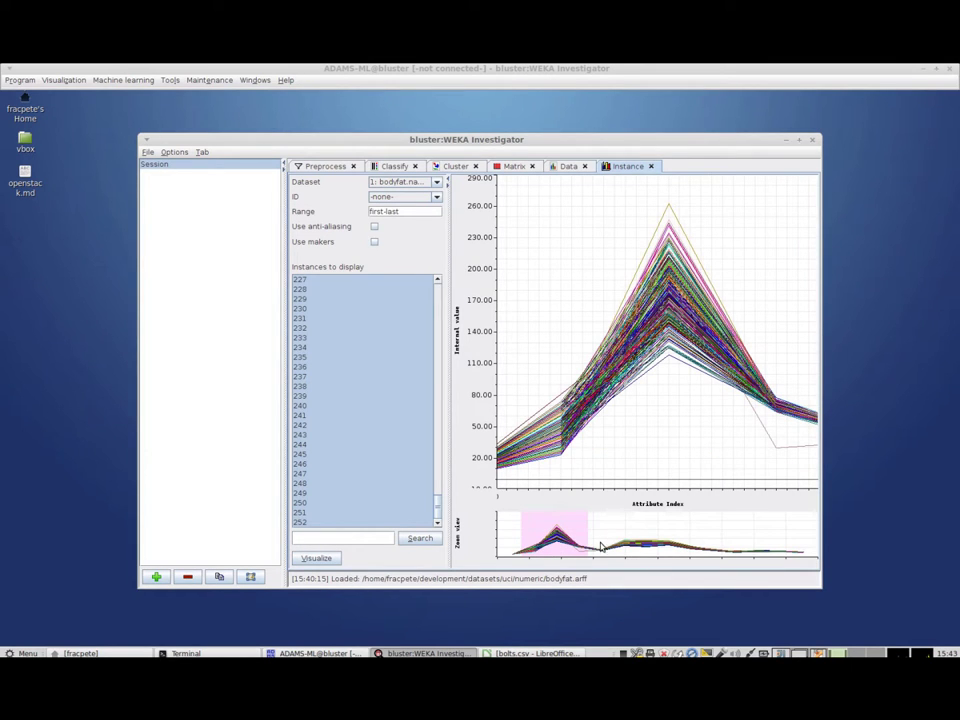
Examine the instance values across the attributes beyond the tallest peak in the zoomed plot
{"action": "left_click_drag", "start_coordinate": [694, 431], "coordinate": [621, 433]}
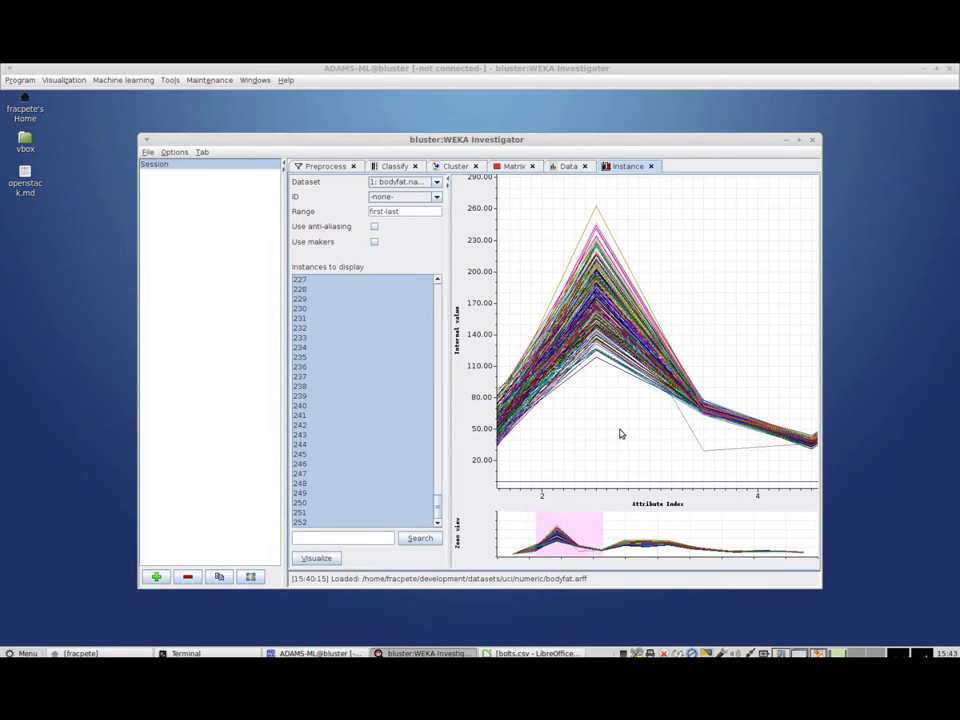
{"action": "left_click_drag", "start_coordinate": [726, 439], "coordinate": [546, 429]}
{"action": "left_click_drag", "start_coordinate": [741, 433], "coordinate": [594, 428]}
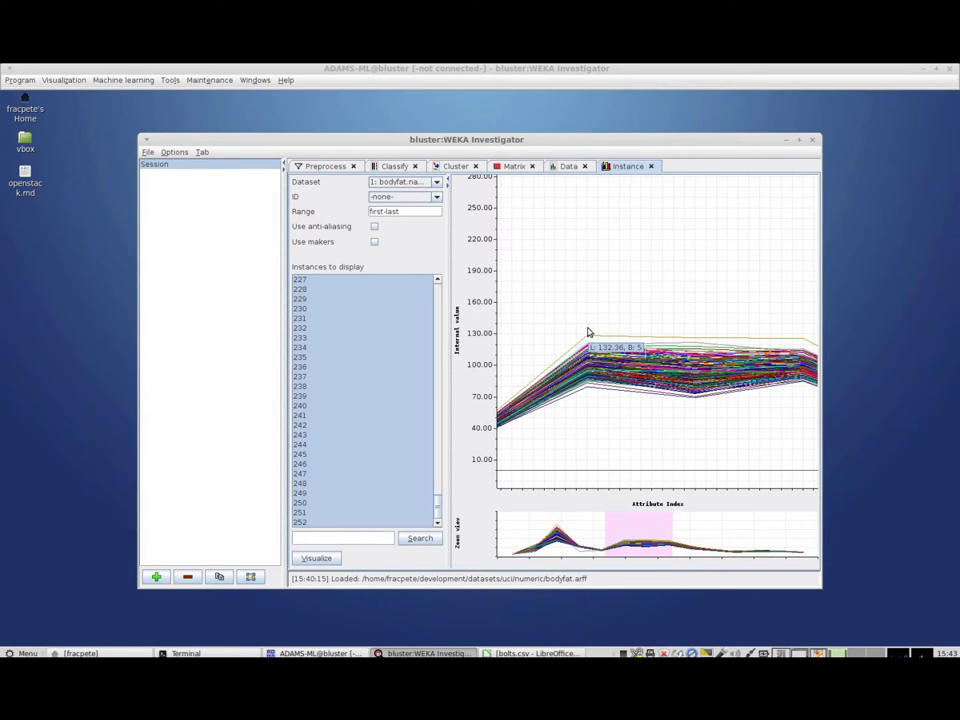
Configure the LinearRegression classifier with no attribute selection and eliminateColinearAttributes disabled
{"action": "left_click", "coordinate": [394, 166]}
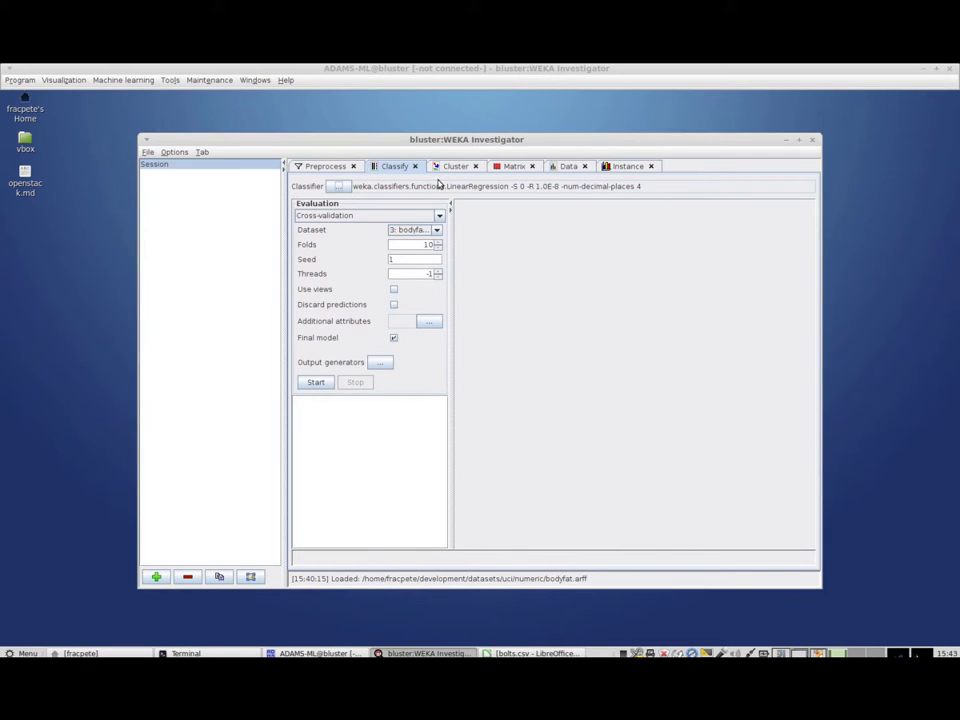
{"action": "left_click", "coordinate": [340, 187]}
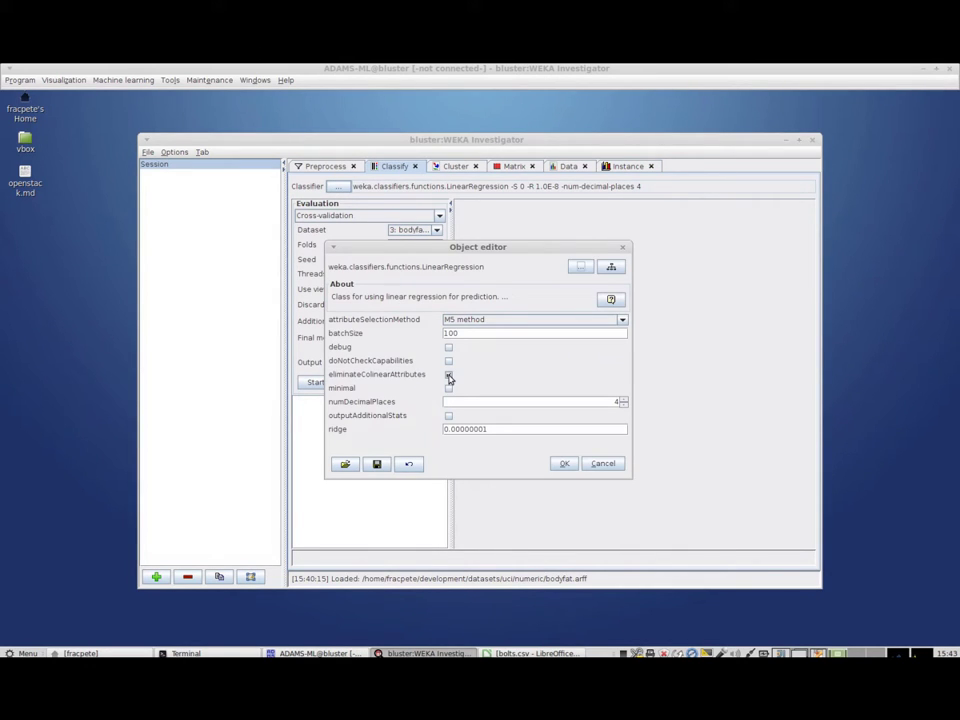
{"action": "left_click", "coordinate": [517, 320]}
{"action": "left_click", "coordinate": [514, 331]}
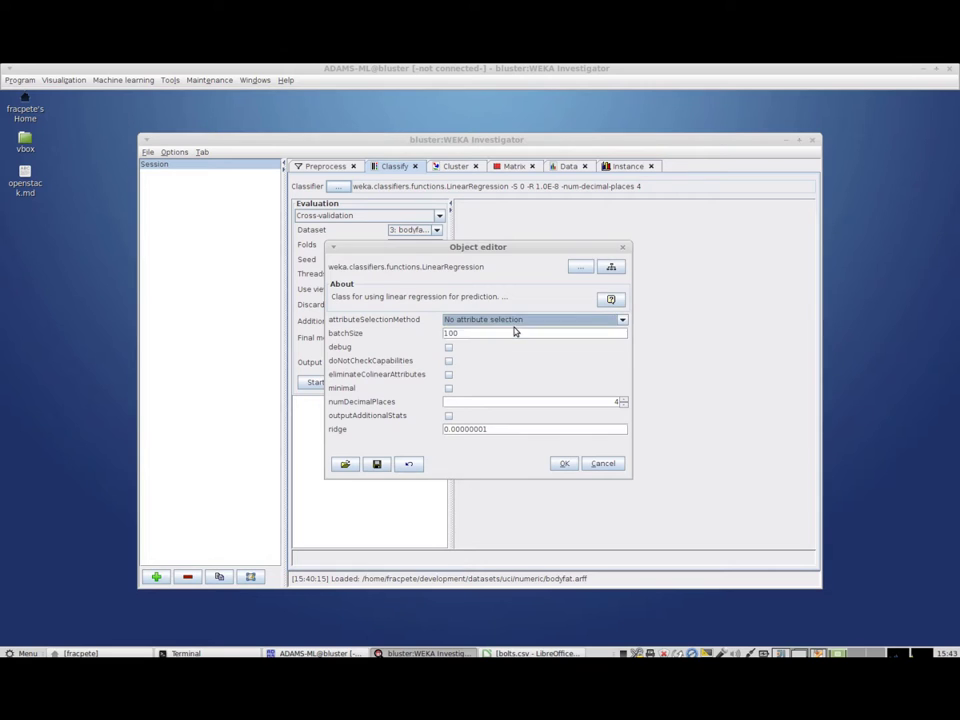
{"action": "left_click", "coordinate": [562, 465]}
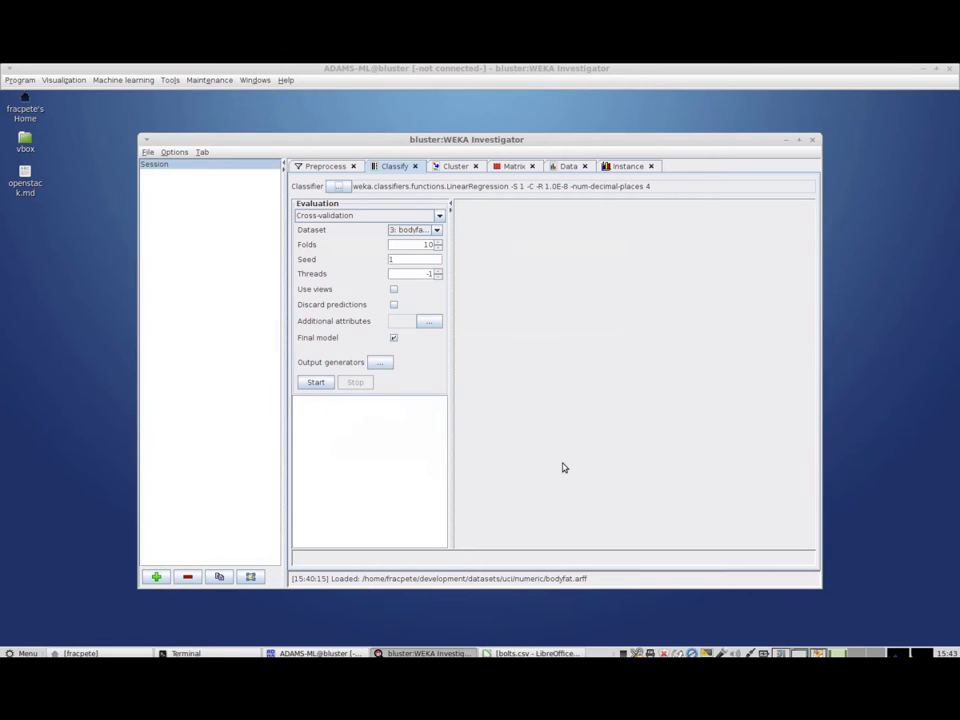
Run the LinearRegression cross-validation and review its model and statistics outputs
{"action": "left_click", "coordinate": [313, 385]}
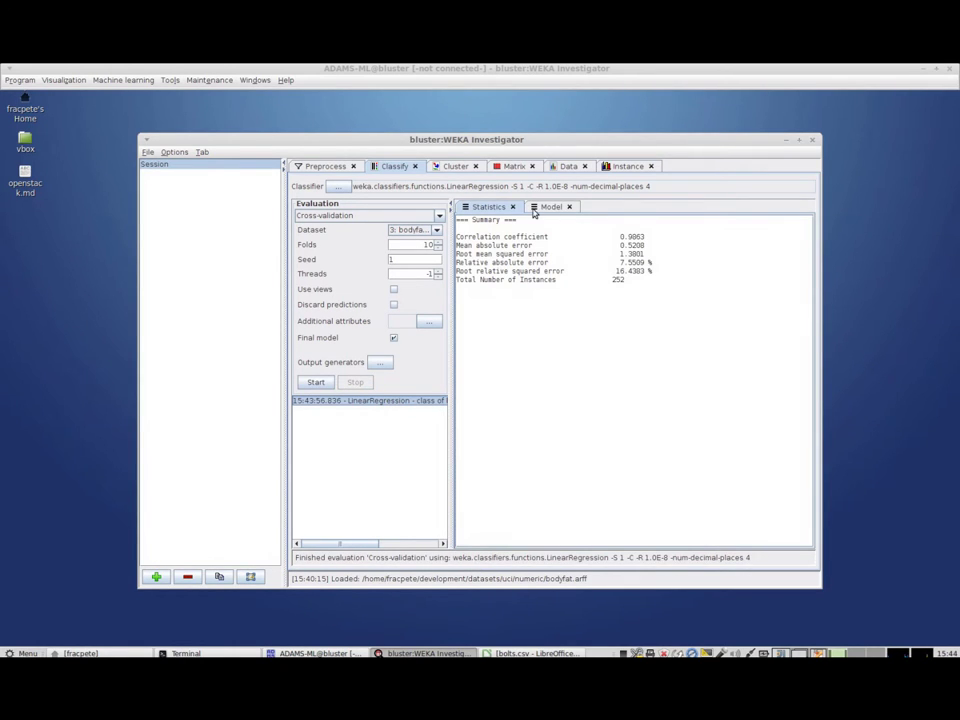
{"action": "left_click", "coordinate": [553, 207]}
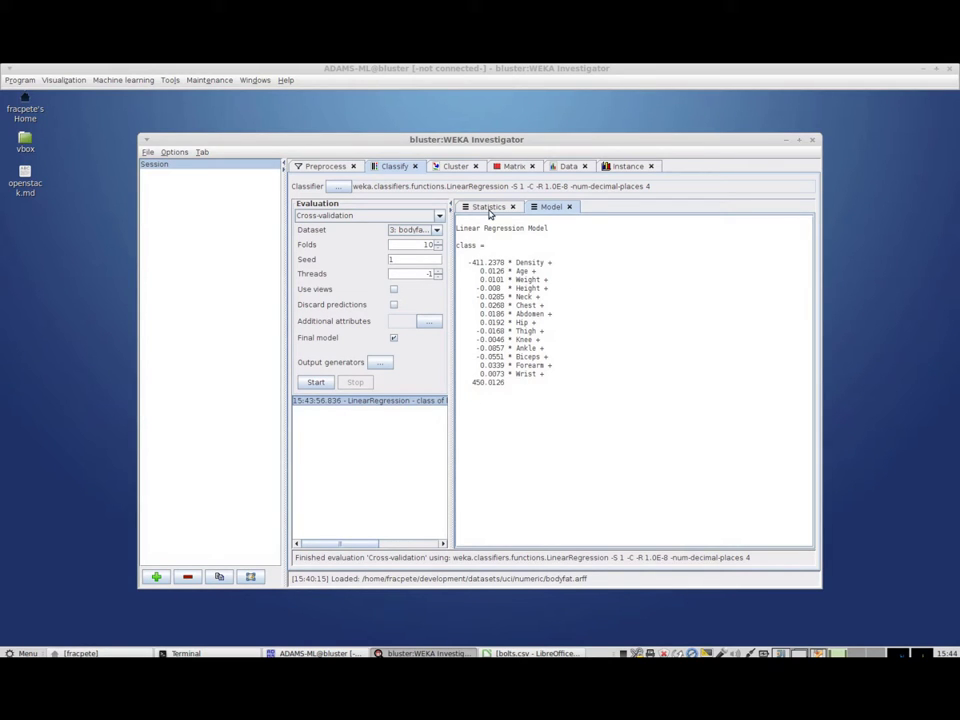
{"action": "left_click", "coordinate": [489, 208]}
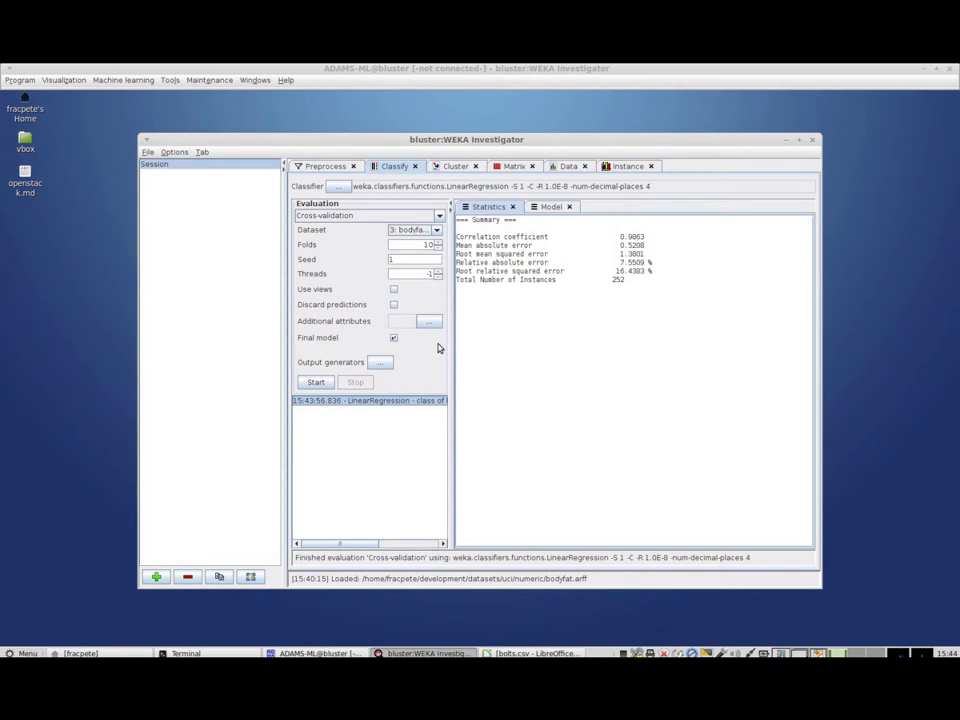
Add an Errors output with limit ACTUAL to the LinearRegression result and display its plot
{"action": "right_click", "coordinate": [380, 405]}
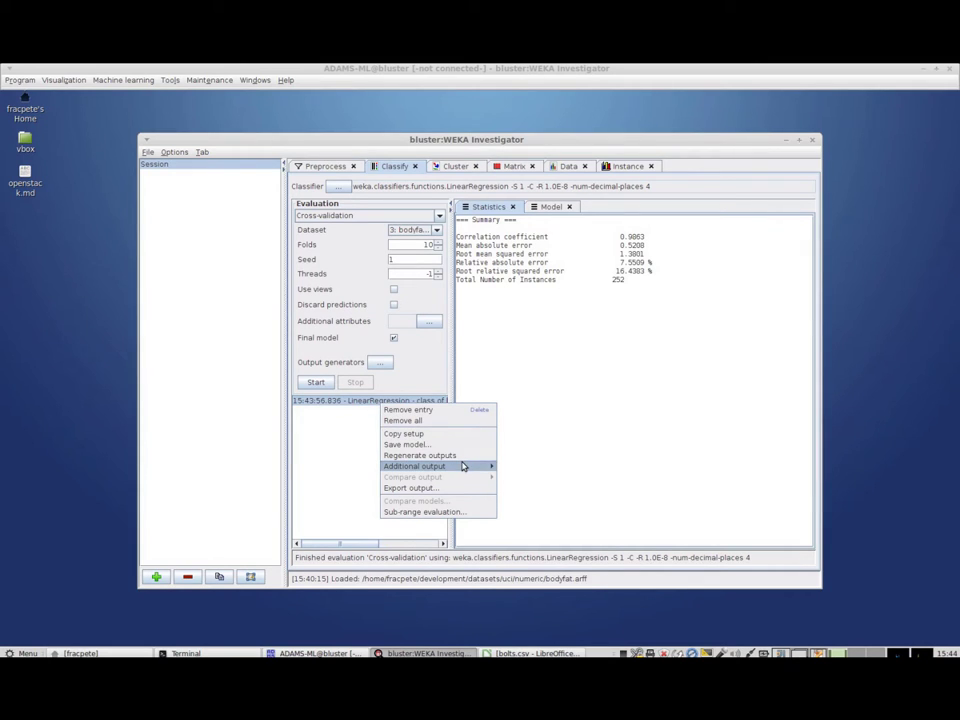
{"action": "mouse_move", "coordinate": [483, 467]}
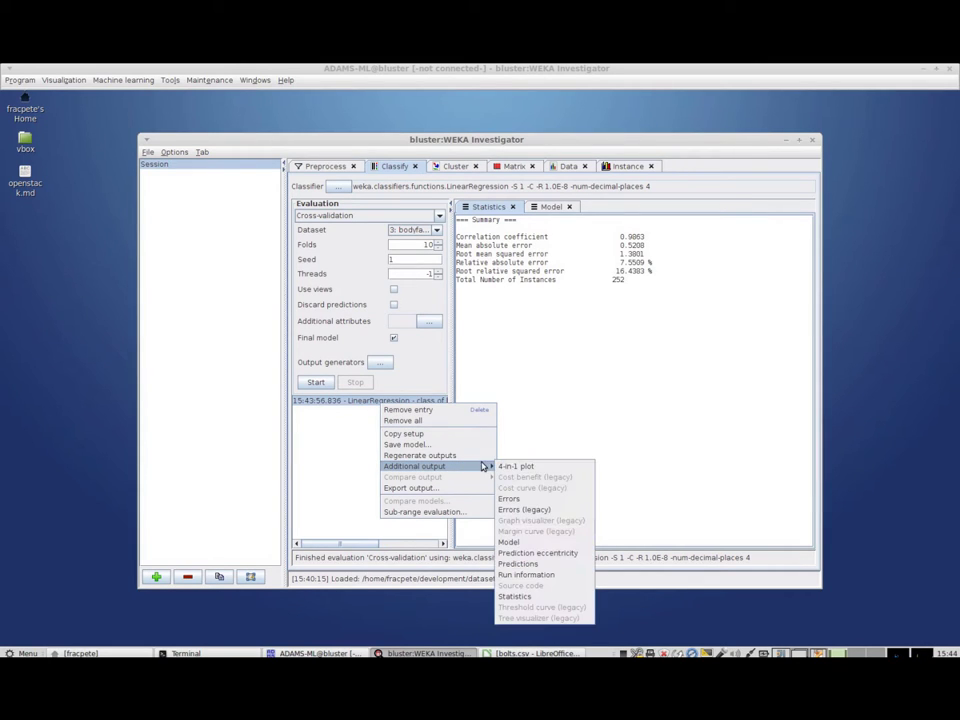
{"action": "left_click", "coordinate": [548, 500]}
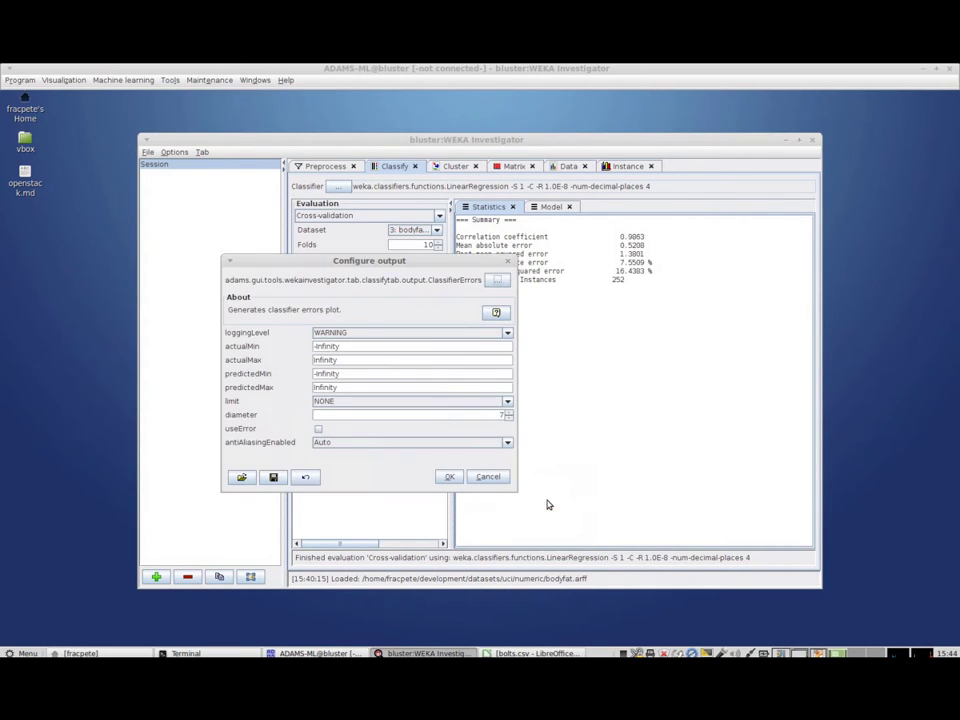
{"action": "left_click", "coordinate": [390, 402]}
{"action": "left_click", "coordinate": [392, 425]}
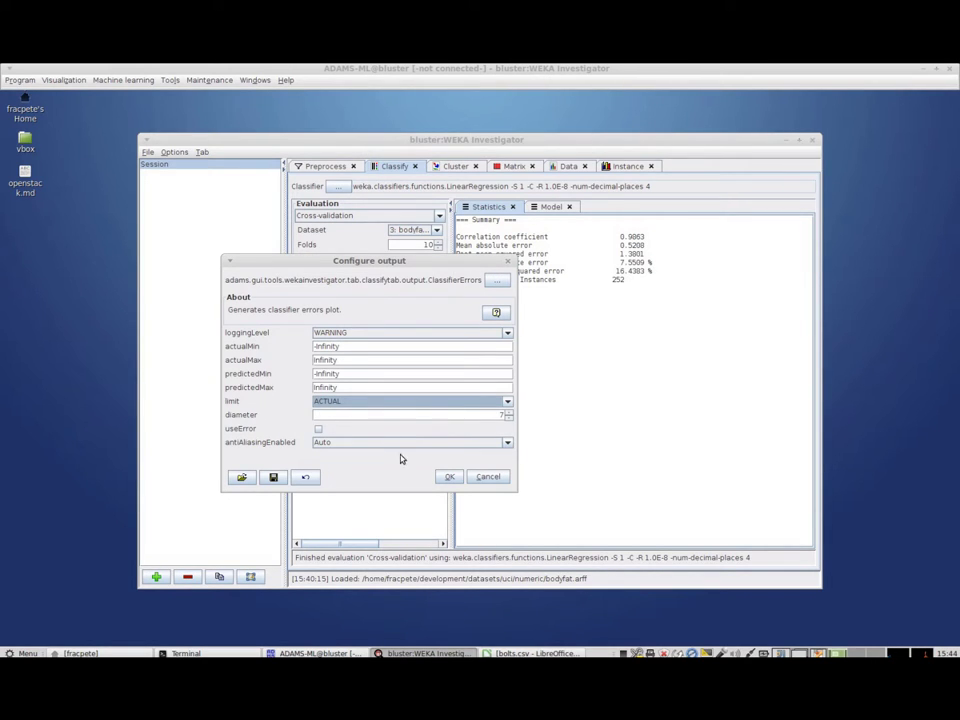
{"action": "left_click", "coordinate": [449, 477]}
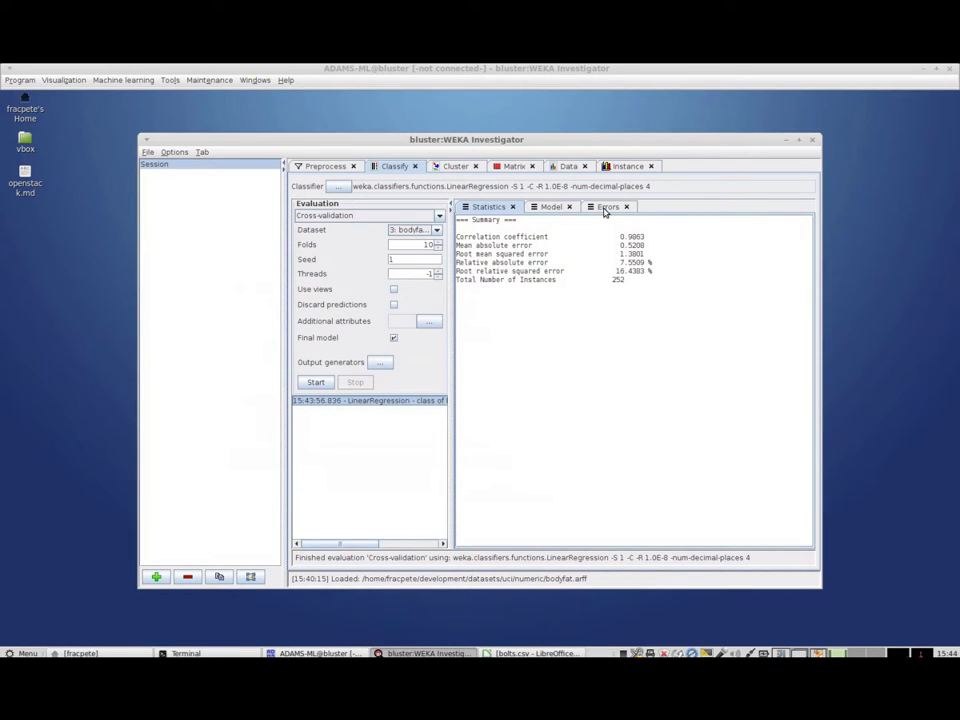
{"action": "left_click", "coordinate": [607, 207]}
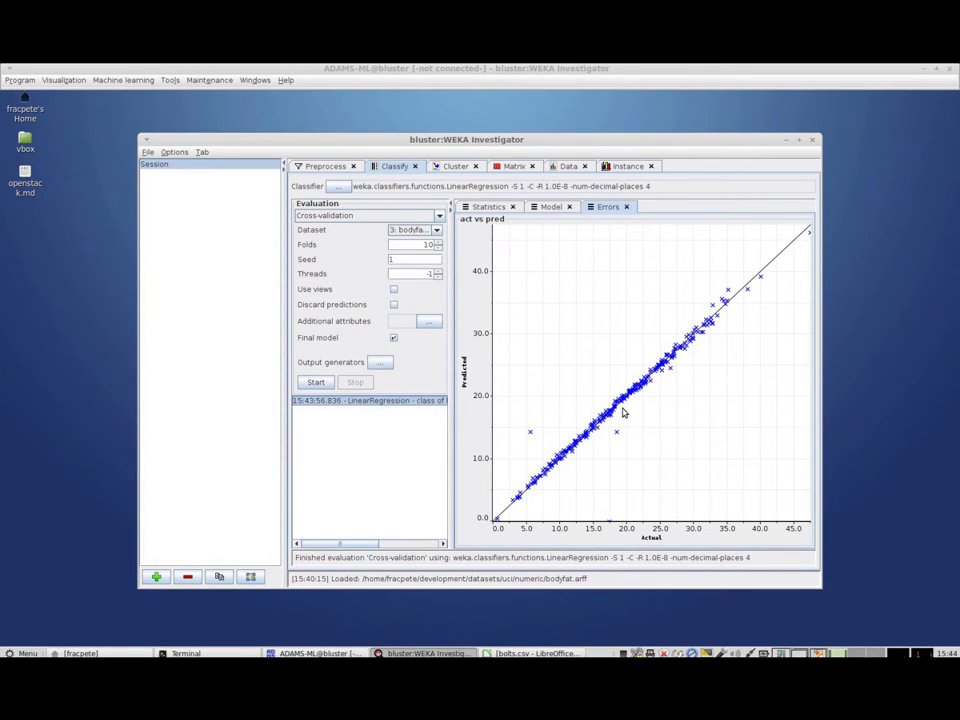
Inspect the data behind the two outliers in the error plot near actual values 5 and 18
{"action": "left_click", "coordinate": [531, 437]}
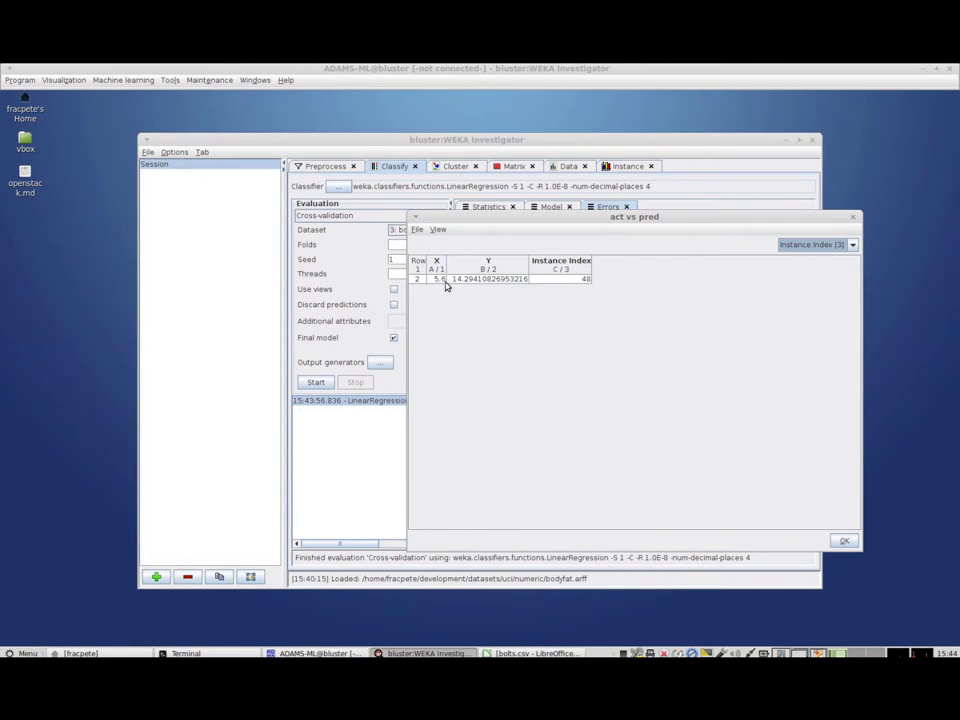
{"action": "left_click", "coordinate": [852, 216]}
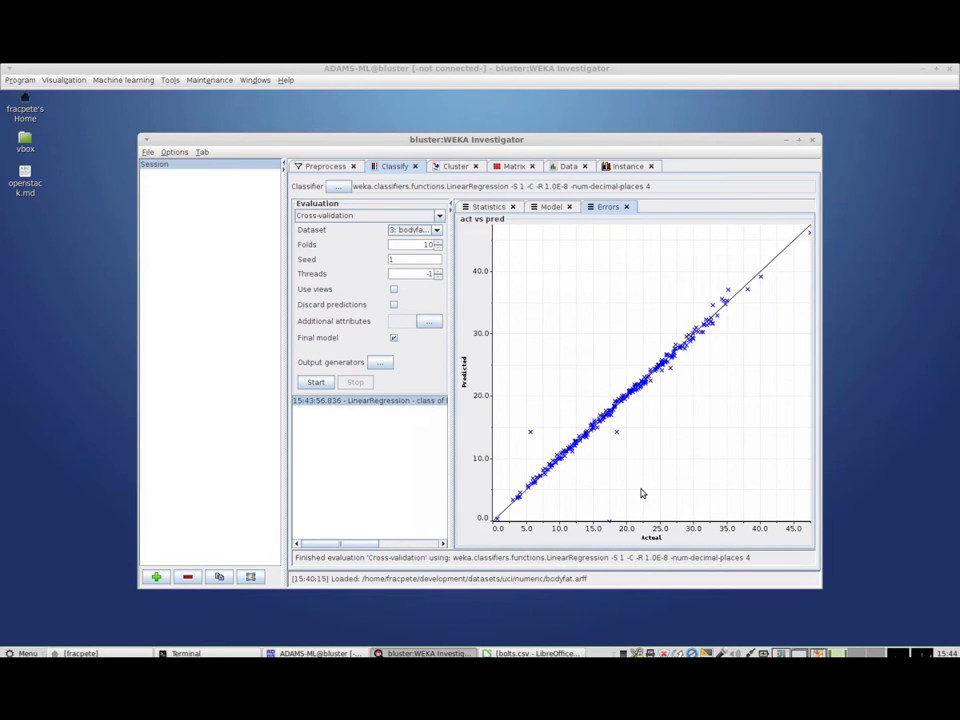
{"action": "left_click", "coordinate": [618, 434]}
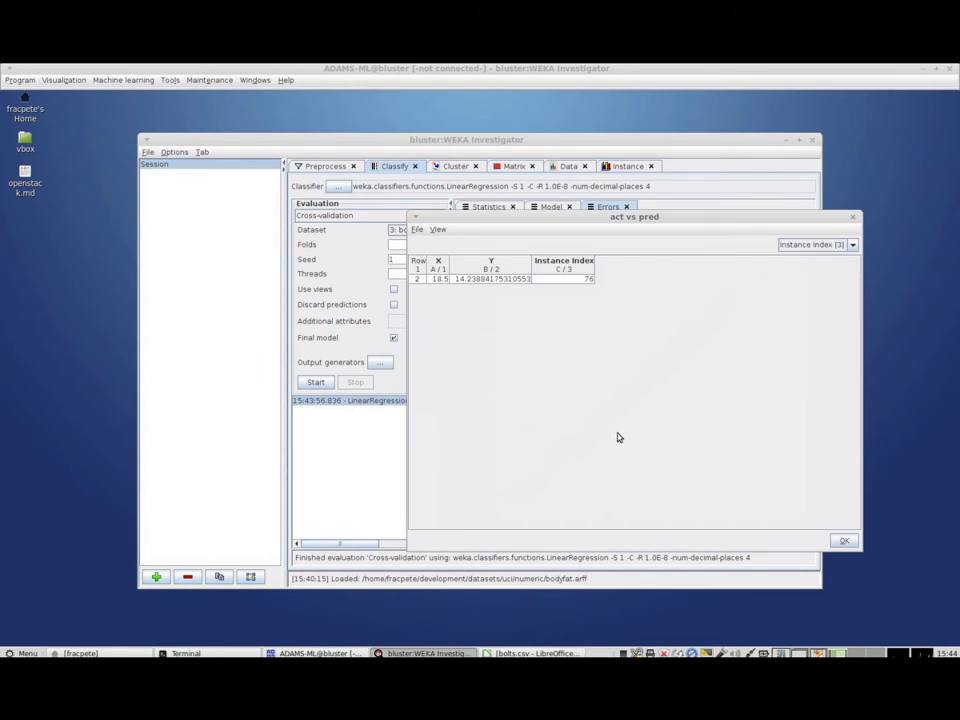
{"action": "left_click", "coordinate": [852, 219]}
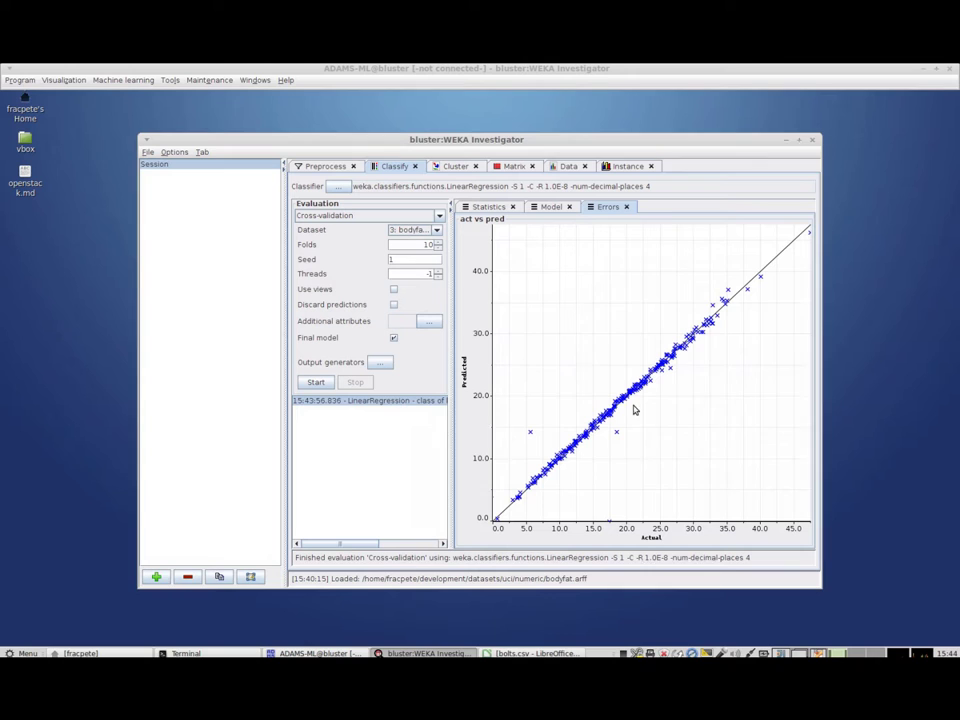
Change the classifier to GPD with its default options and run the cross-validation
{"action": "left_click", "coordinate": [340, 187]}
{"action": "left_click", "coordinate": [611, 266]}
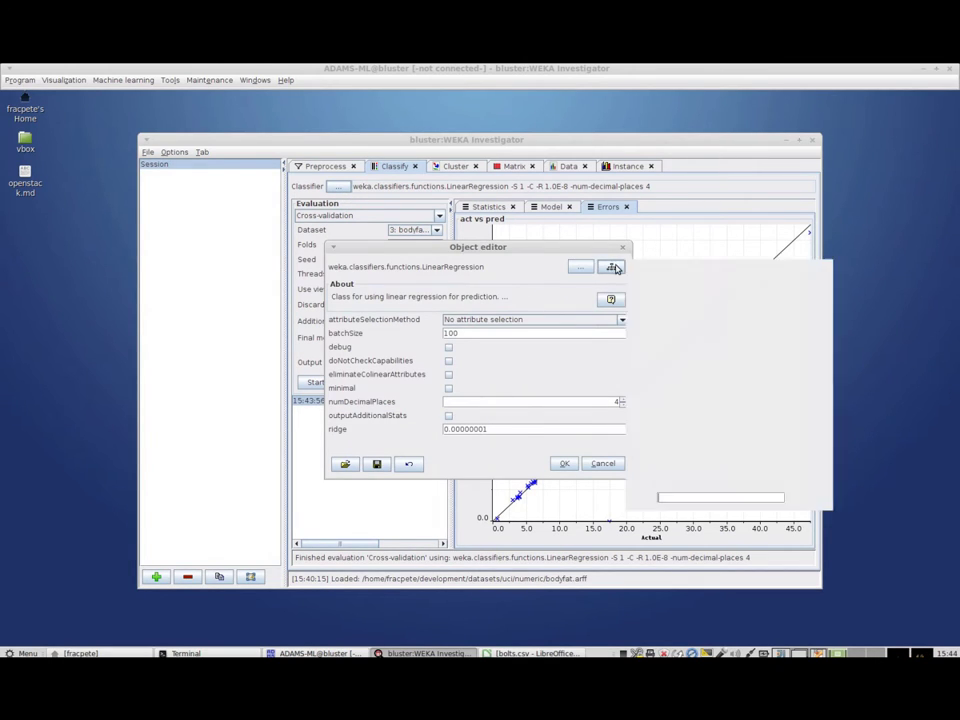
{"action": "left_click", "coordinate": [690, 342]}
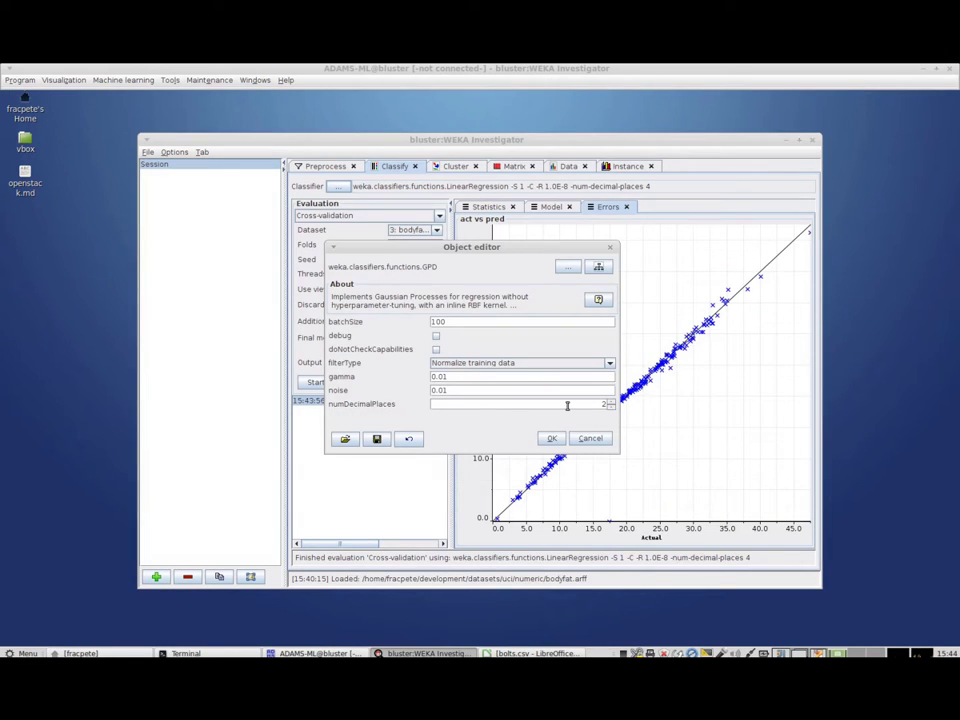
{"action": "left_click", "coordinate": [550, 439]}
{"action": "left_click", "coordinate": [316, 383]}
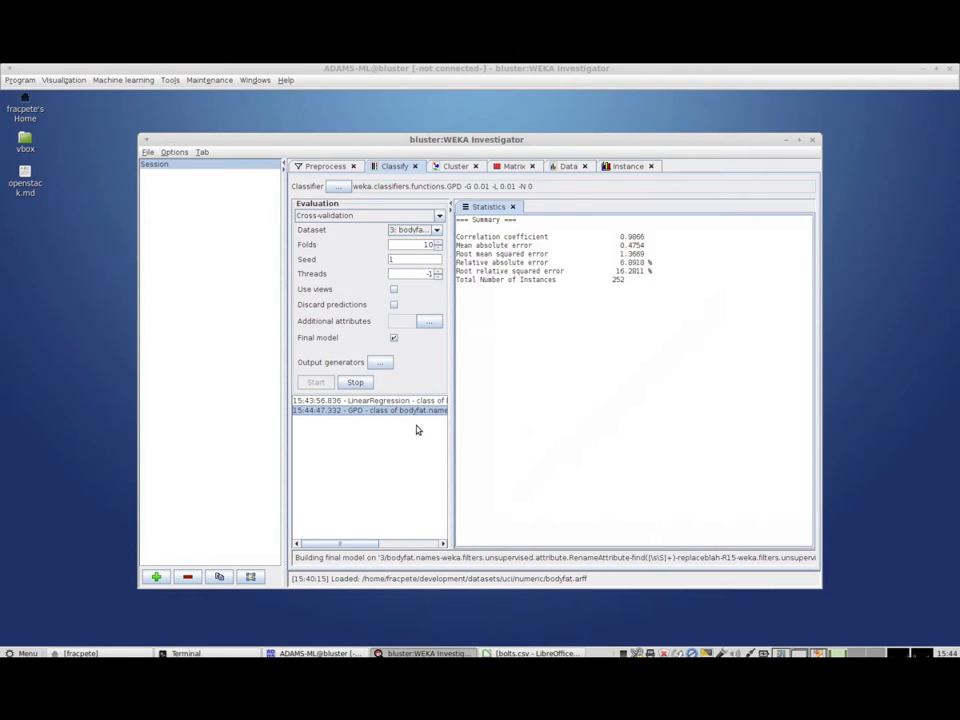
Add ClassifierErrors to the output generators alongside TextStatistics and ModelOutput
{"action": "right_click", "coordinate": [381, 412]}
{"action": "left_click", "coordinate": [304, 456]}
{"action": "left_click", "coordinate": [379, 364]}
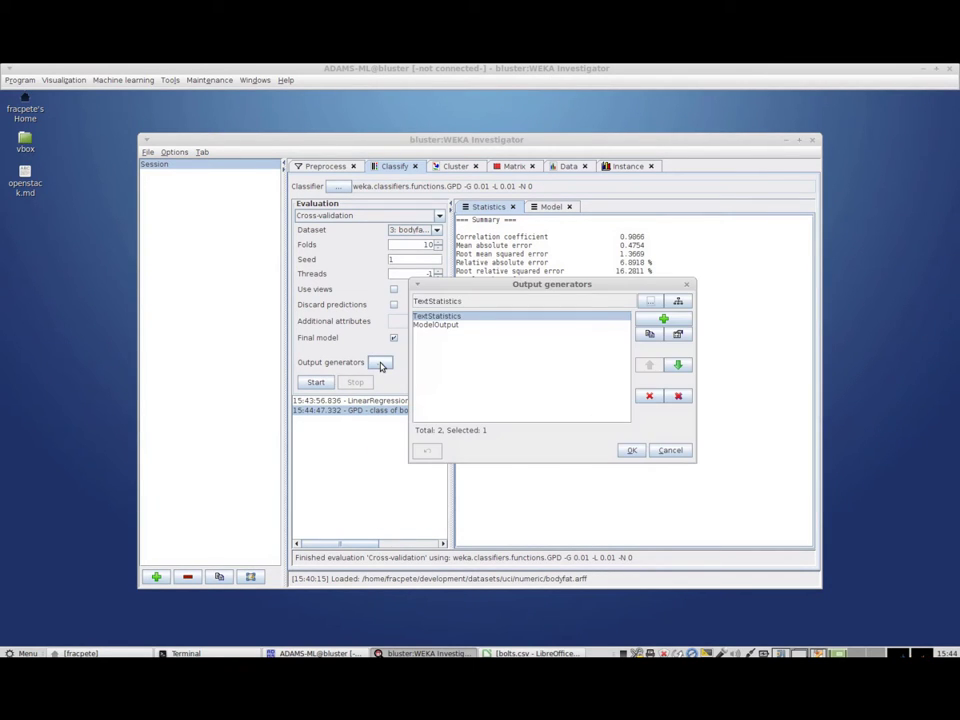
{"action": "left_click", "coordinate": [437, 316], "text": "ctrl"}
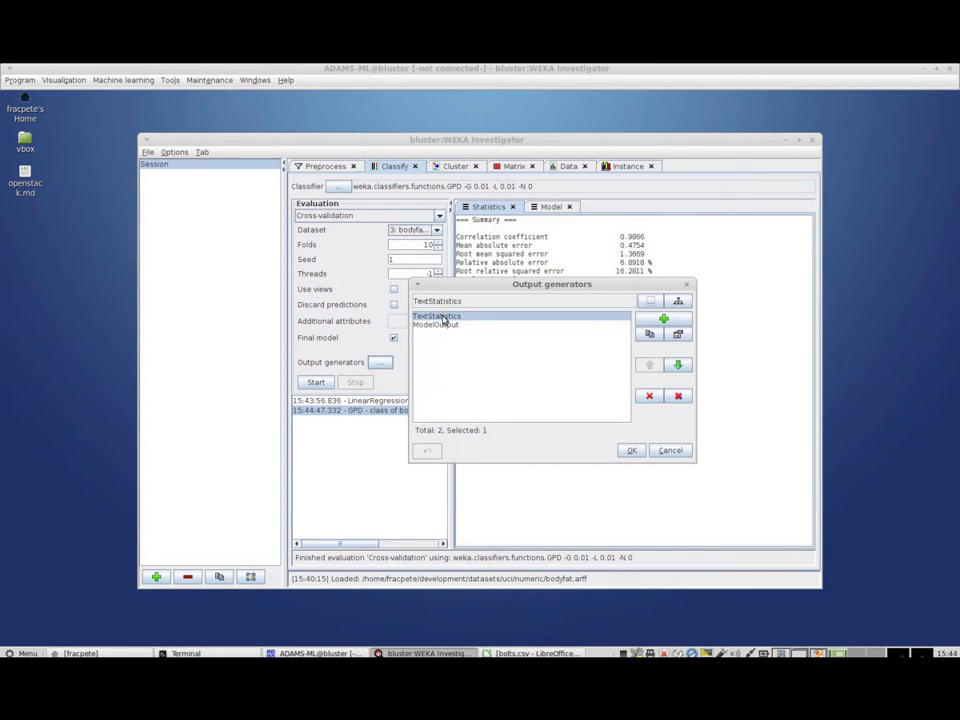
{"action": "left_click", "coordinate": [678, 301]}
{"action": "left_click", "coordinate": [755, 324]}
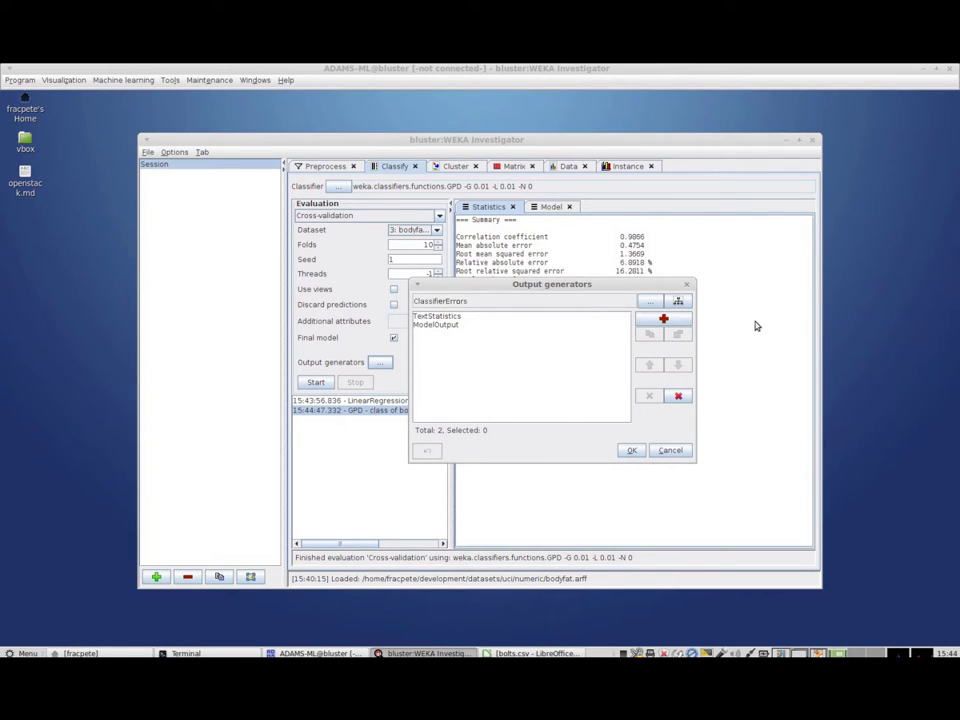
{"action": "left_click", "coordinate": [663, 318]}
{"action": "left_click", "coordinate": [620, 452]}
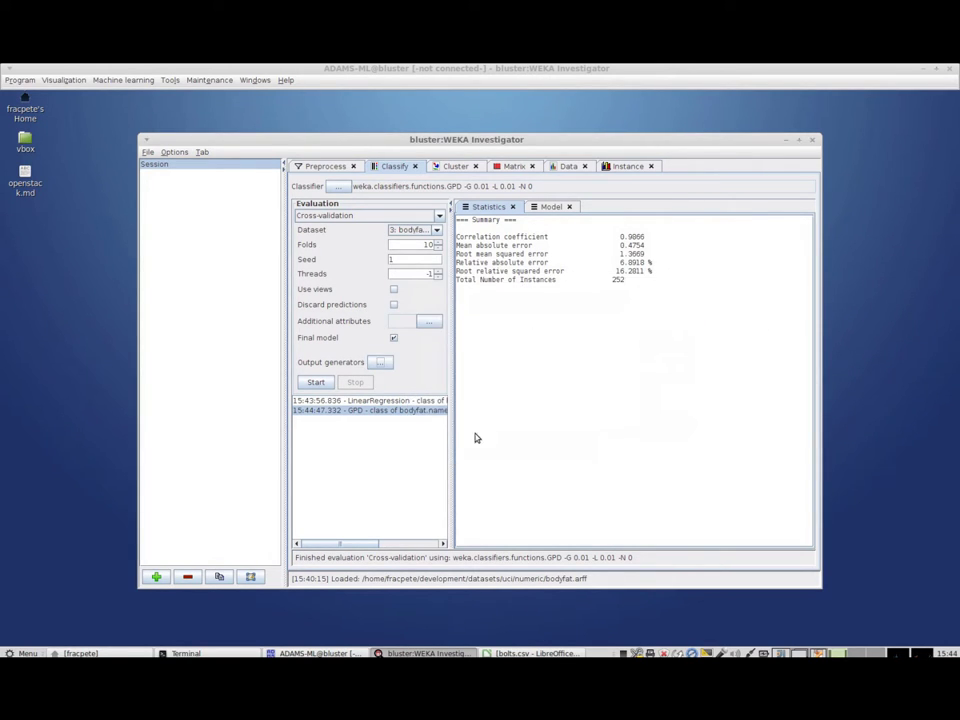
Regenerate the GPD result's outputs and compare its error plot with the LinearRegression one
{"action": "right_click", "coordinate": [404, 411]}
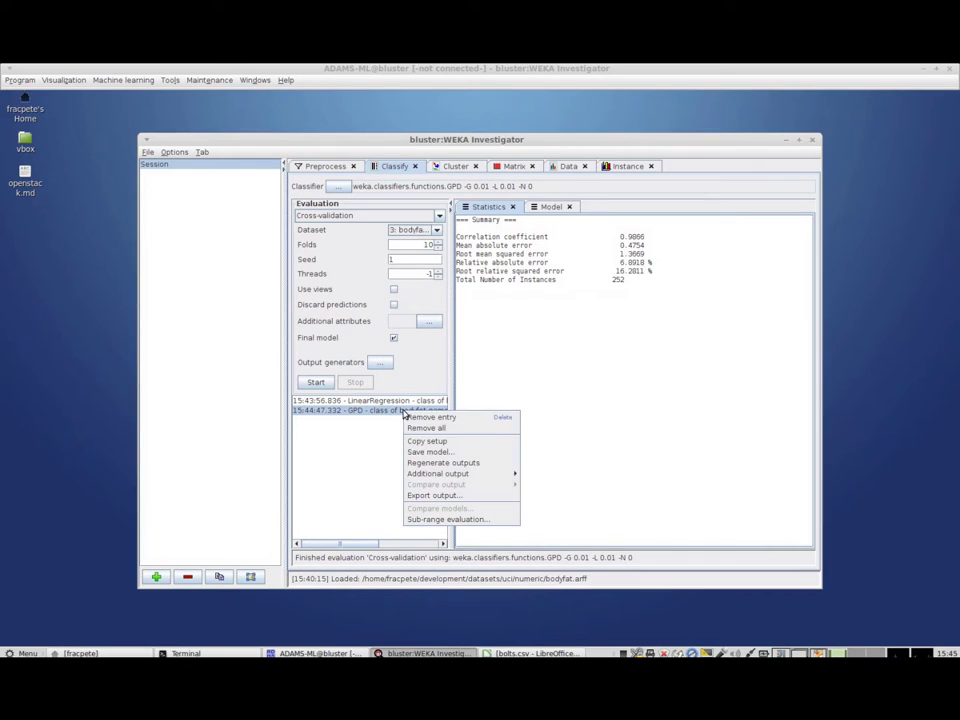
{"action": "left_click", "coordinate": [517, 468]}
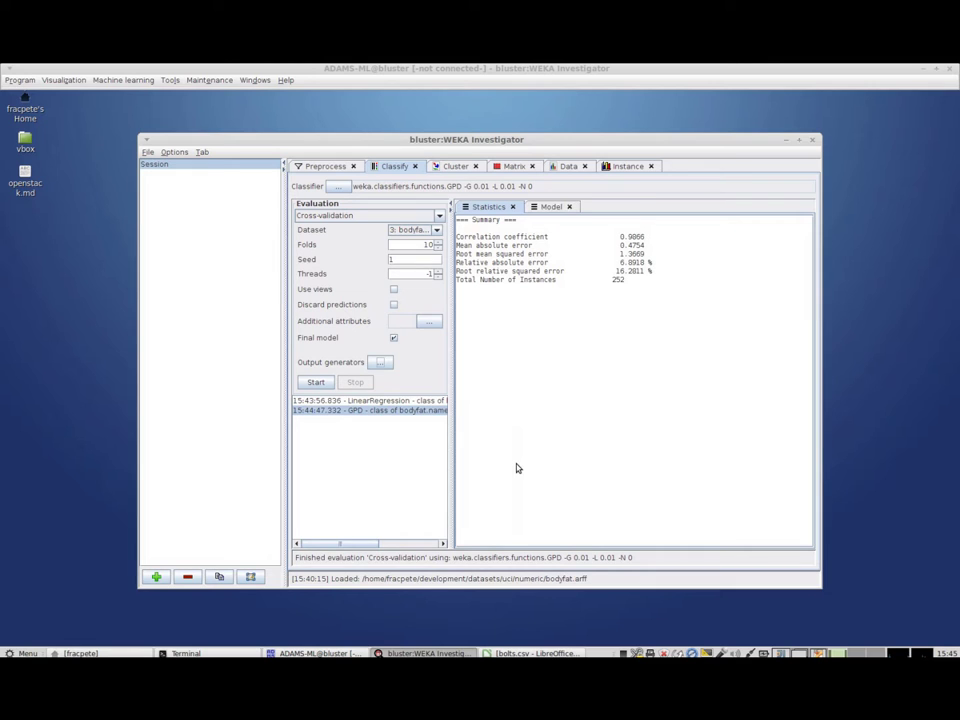
{"action": "left_click", "coordinate": [552, 207]}
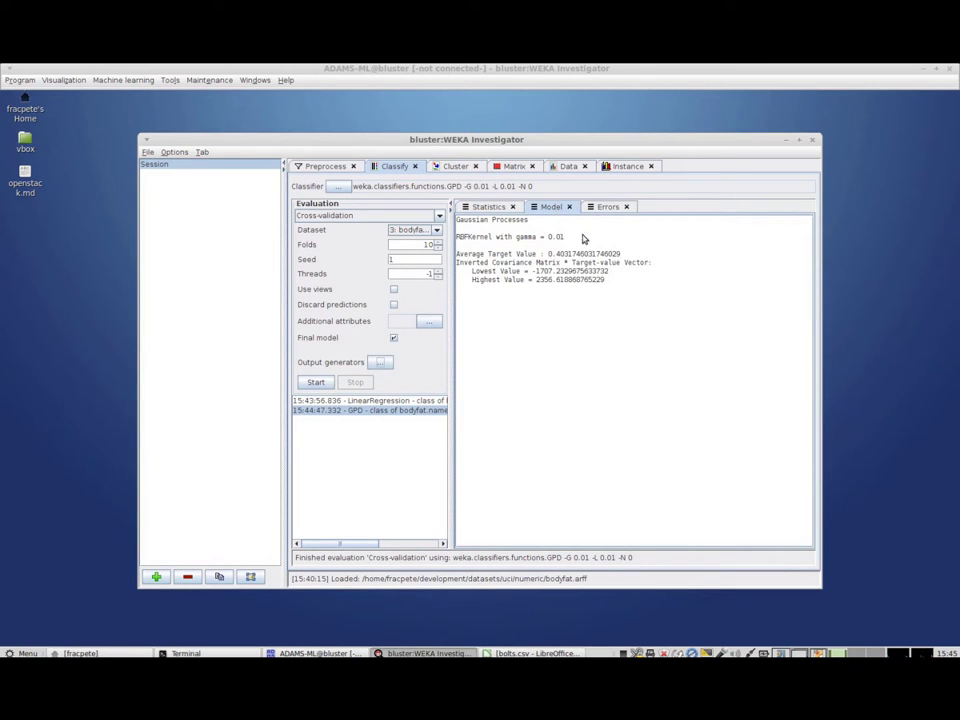
{"action": "left_click", "coordinate": [606, 207]}
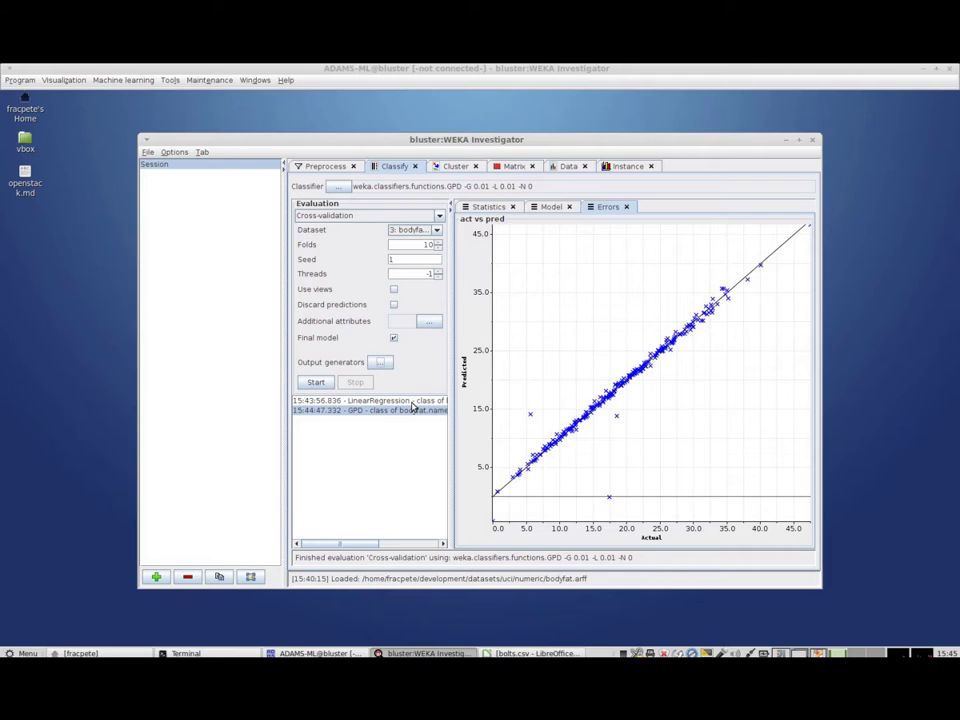
{"action": "left_click", "coordinate": [412, 401]}
{"action": "left_click", "coordinate": [415, 411]}
Set the limit of the ClassifierErrors output generator to ACTUAL
{"action": "left_click", "coordinate": [382, 364]}
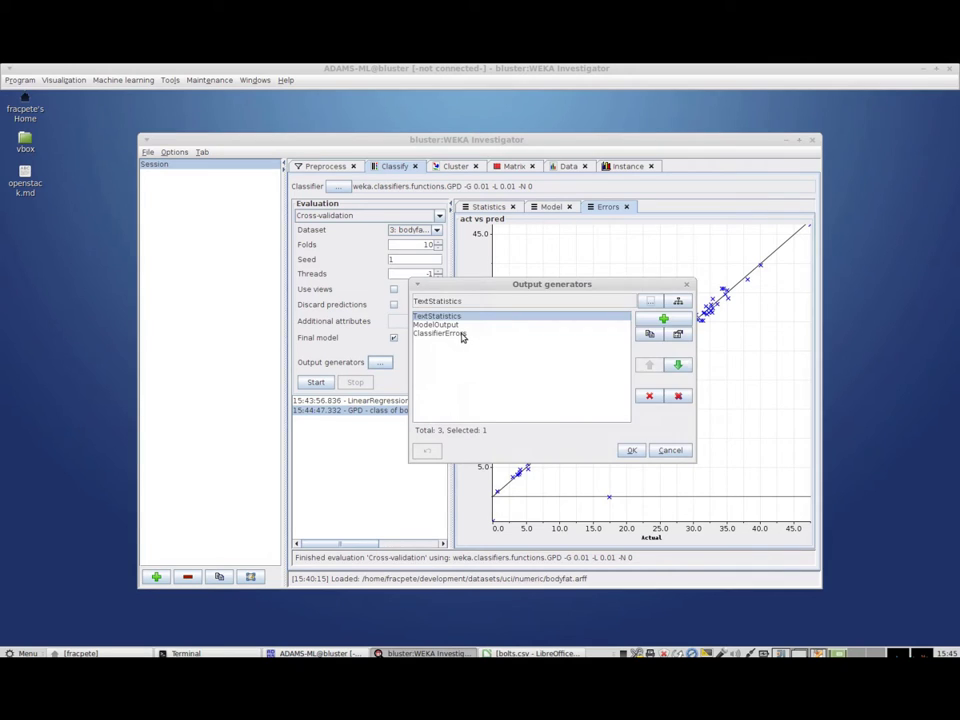
{"action": "double_click", "coordinate": [462, 335]}
{"action": "left_click", "coordinate": [508, 404]}
{"action": "left_click", "coordinate": [510, 426]}
{"action": "left_click", "coordinate": [647, 479]}
{"action": "left_click", "coordinate": [632, 451]}
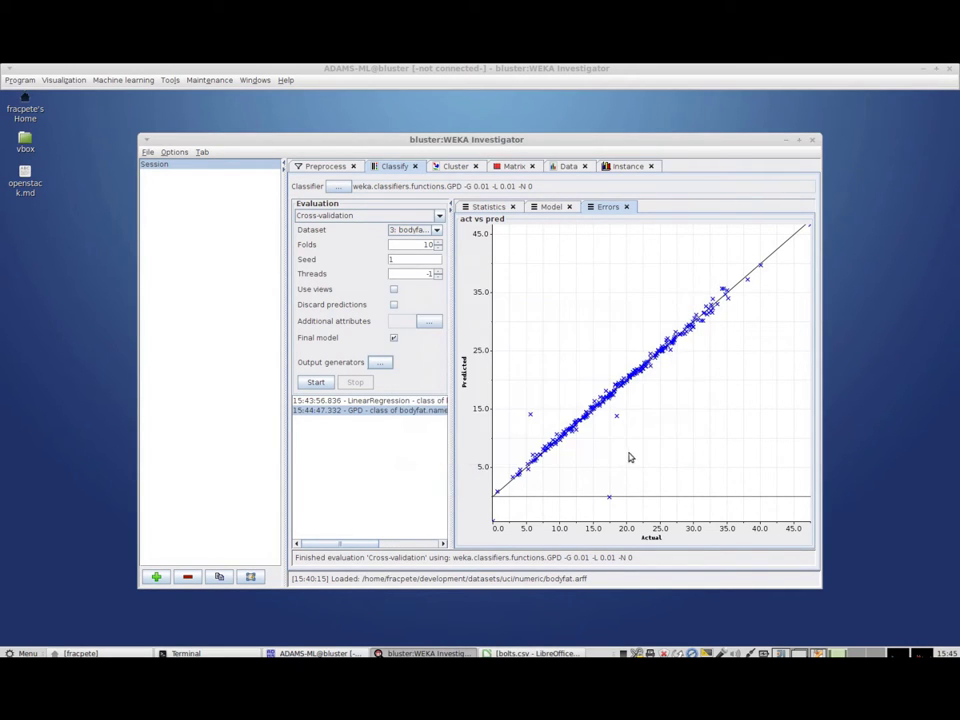
Regenerate the outputs of both the LinearRegression and GPD results with the updated generators
{"action": "left_click", "coordinate": [376, 400]}
{"action": "right_click", "coordinate": [380, 401]}
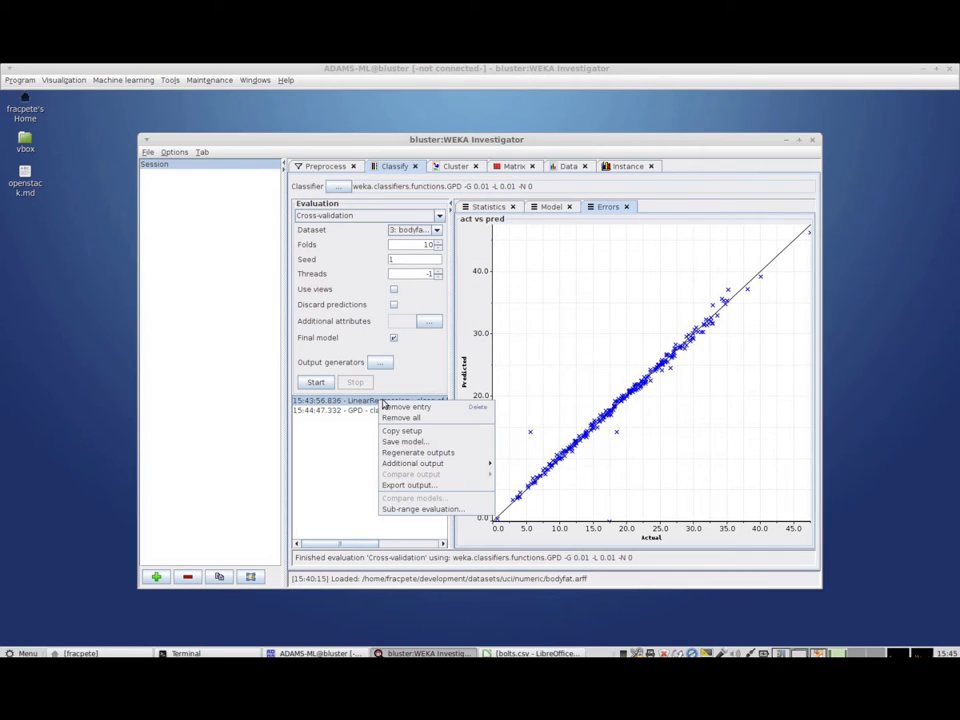
{"action": "left_click", "coordinate": [439, 453]}
{"action": "left_click", "coordinate": [435, 411]}
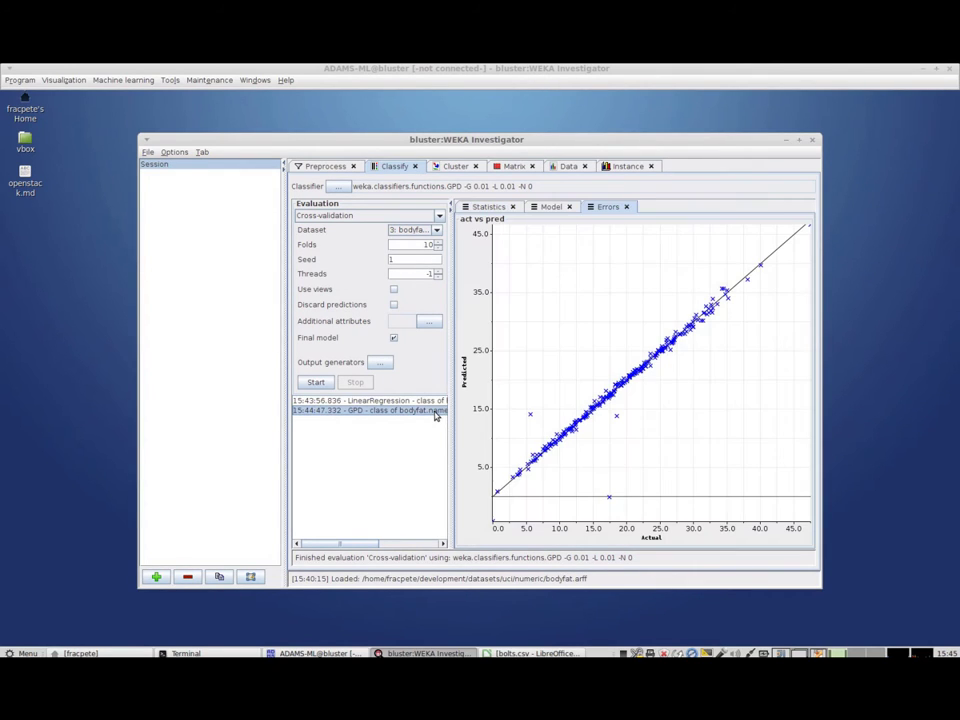
{"action": "right_click", "coordinate": [436, 412]}
{"action": "left_click", "coordinate": [482, 465]}
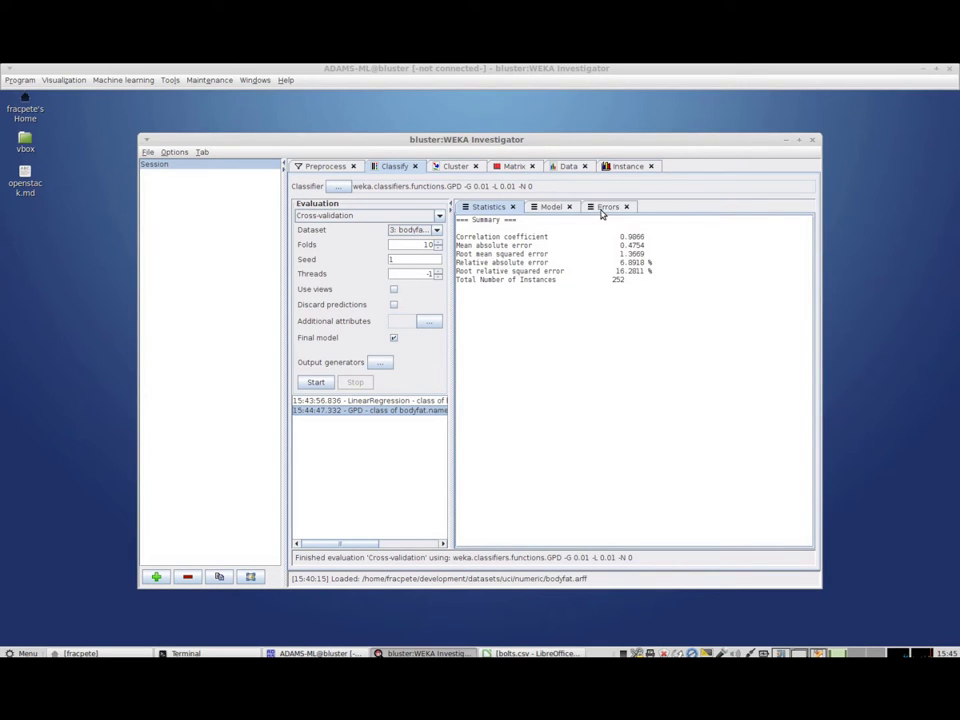
Compare the Errors plots of the LinearRegression and GPD results by switching between the two results
{"action": "left_click", "coordinate": [416, 400]}
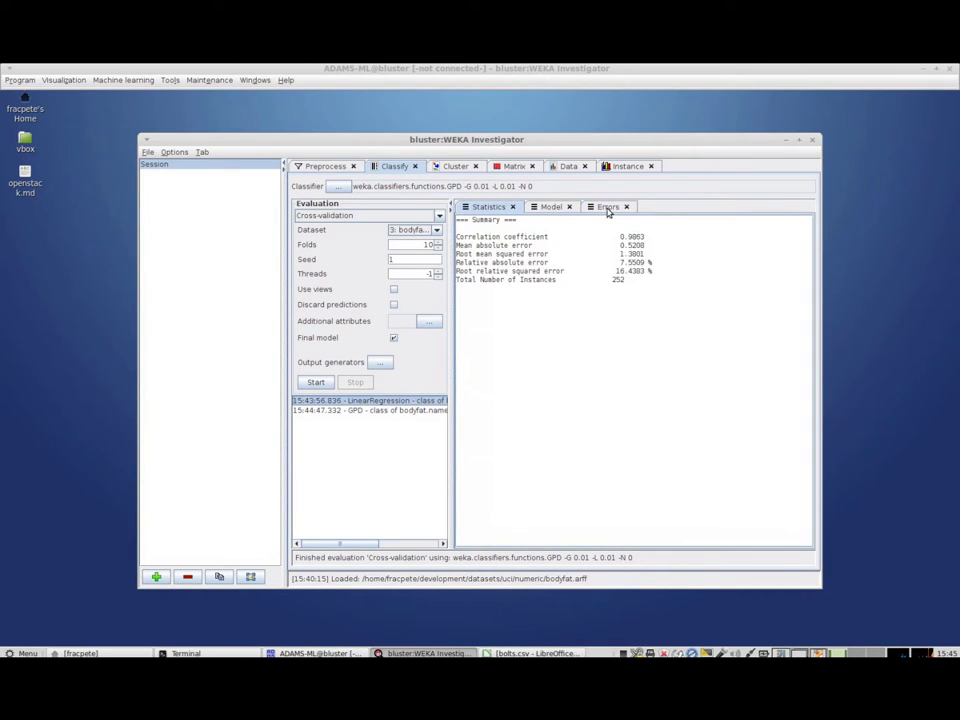
{"action": "left_click", "coordinate": [608, 206]}
{"action": "left_click", "coordinate": [416, 412]}
{"action": "left_click", "coordinate": [416, 401]}
{"action": "left_click", "coordinate": [416, 412]}
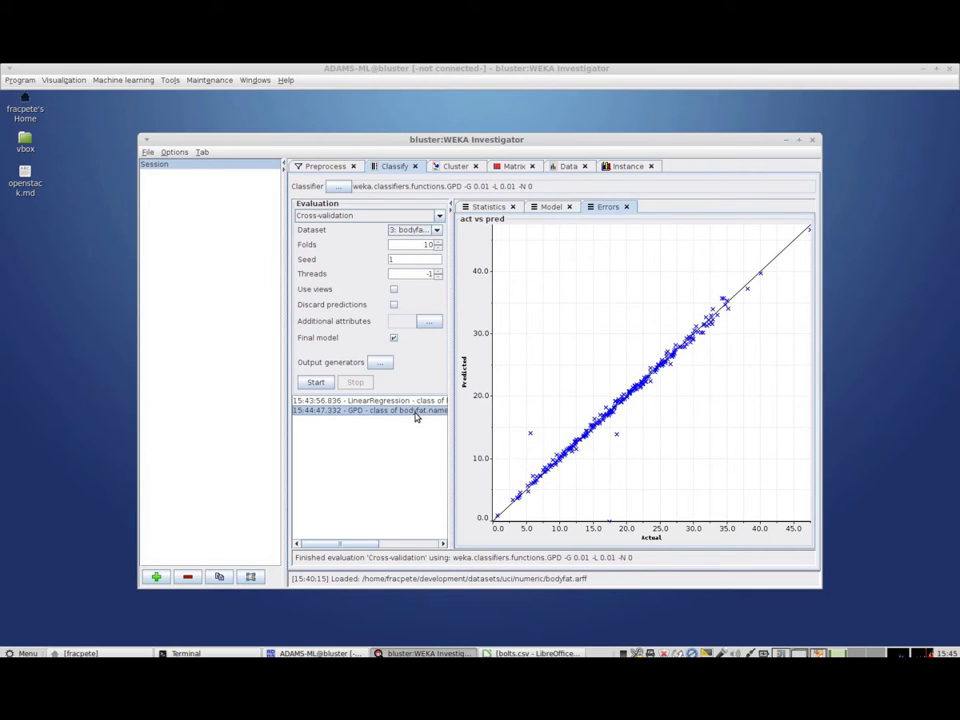
{"action": "left_click", "coordinate": [417, 401]}
{"action": "left_click", "coordinate": [417, 410]}
{"action": "left_click", "coordinate": [418, 401]}
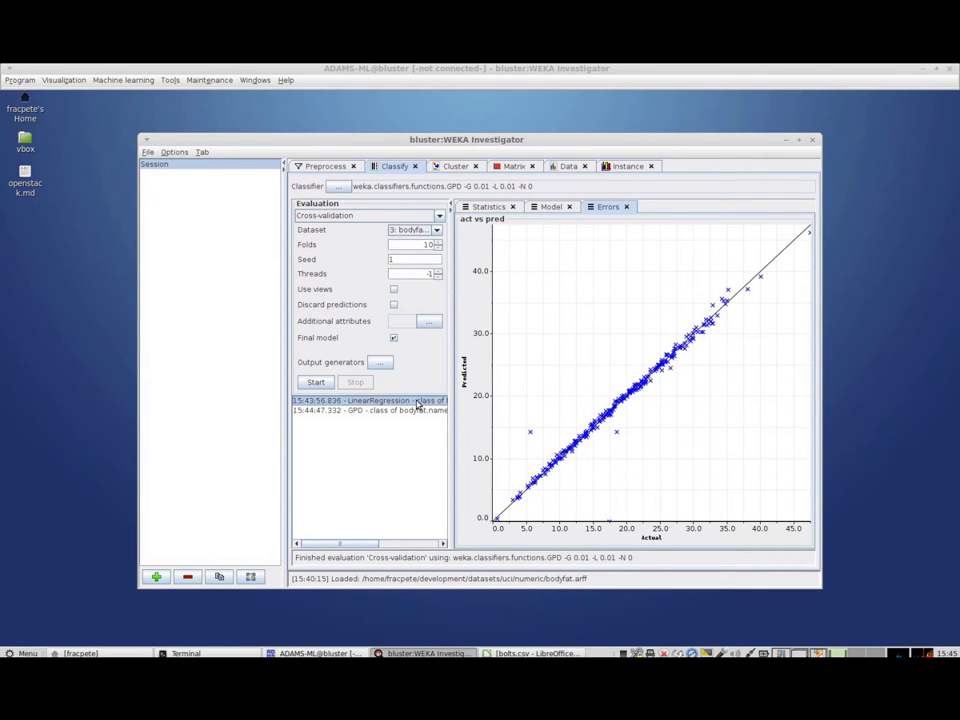
Compare the Errors output of the LinearRegression and GPD results side by side with the limit set to ACTUAL
{"action": "left_click", "coordinate": [406, 411], "text": "ctrl"}
{"action": "right_click", "coordinate": [406, 413]}
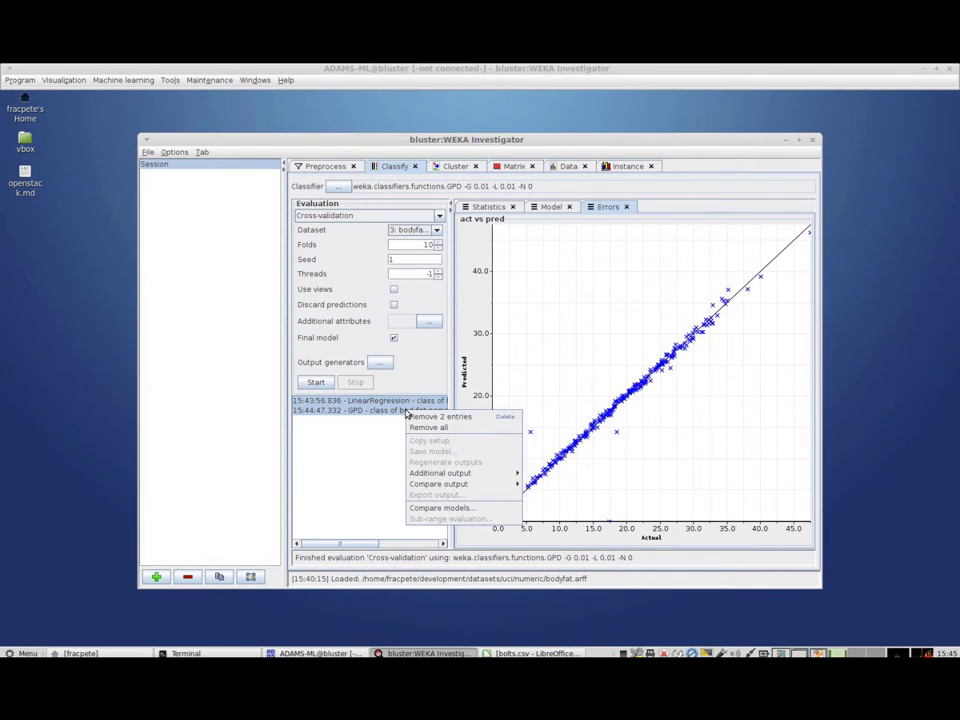
{"action": "mouse_move", "coordinate": [441, 486]}
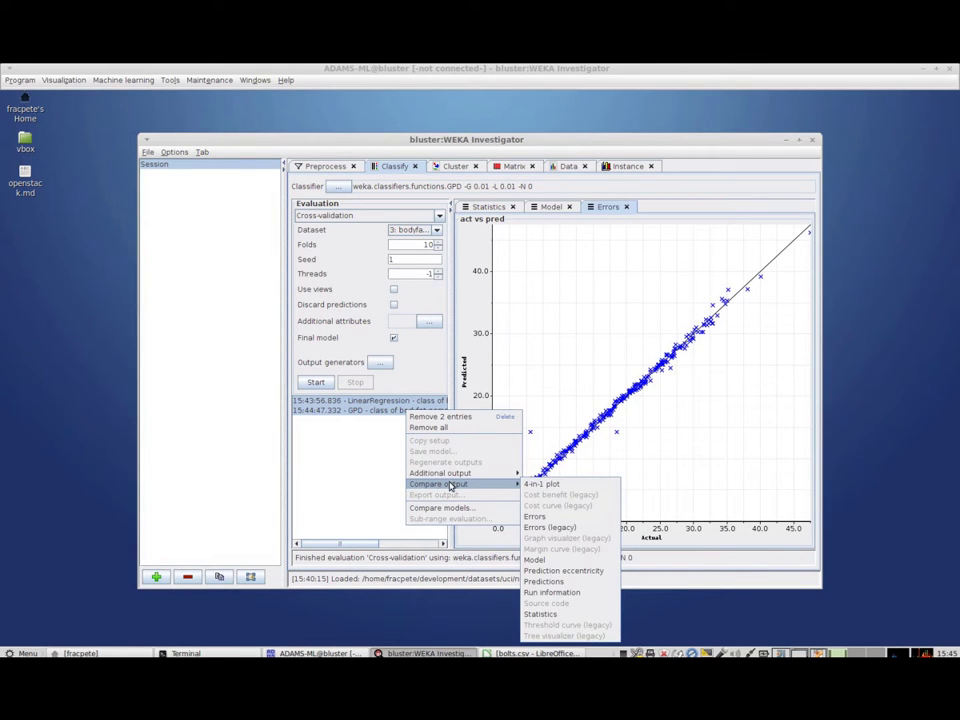
{"action": "left_click", "coordinate": [555, 518]}
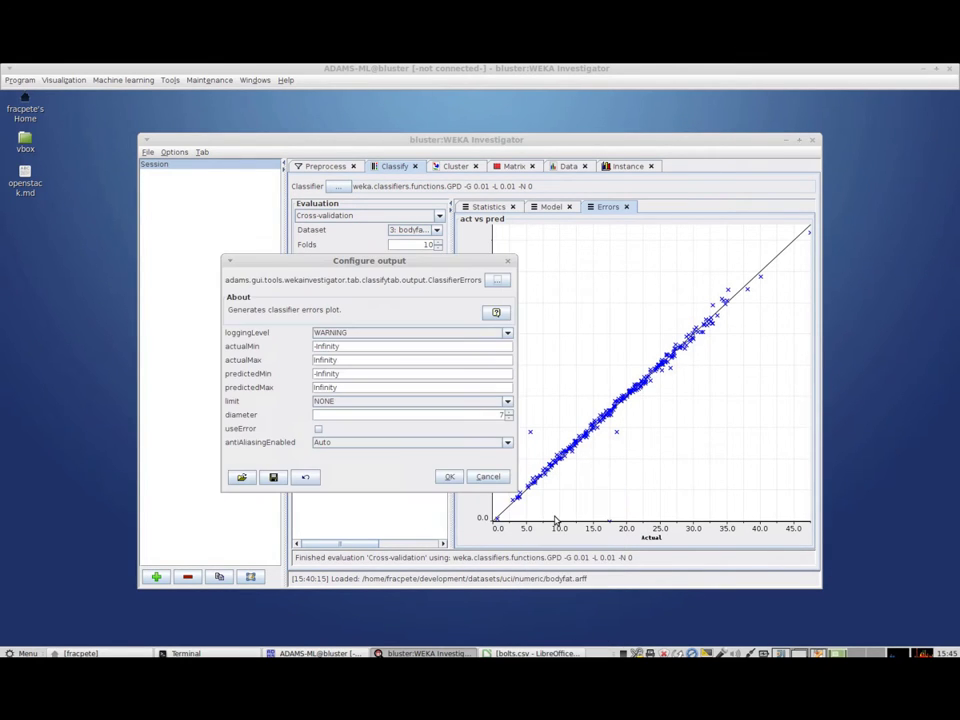
{"action": "left_click", "coordinate": [386, 402]}
{"action": "left_click", "coordinate": [386, 424]}
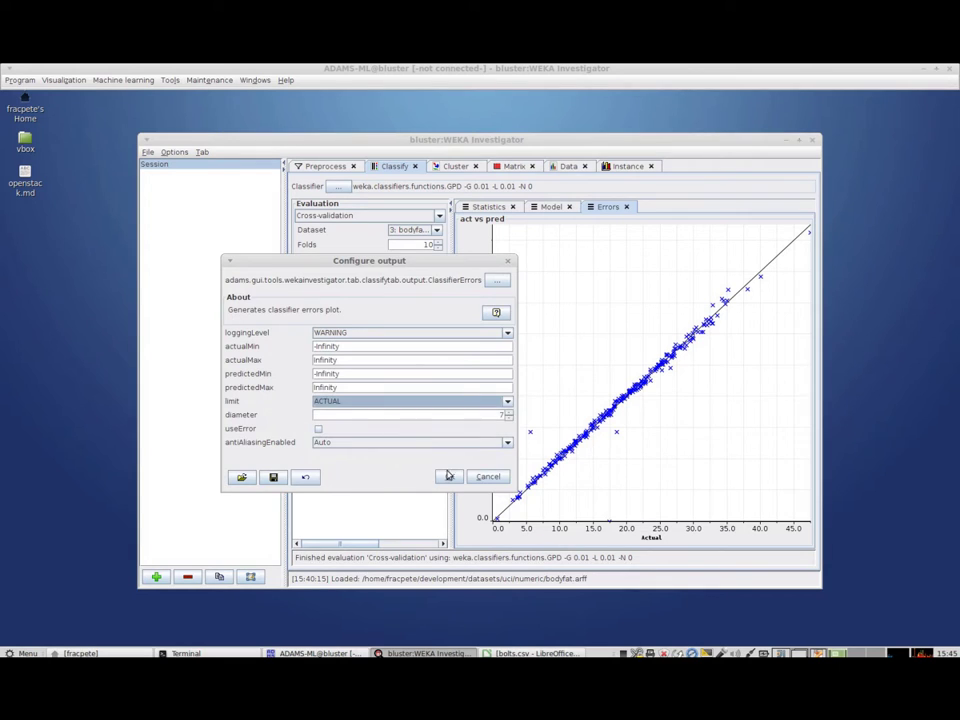
{"action": "left_click", "coordinate": [449, 476]}
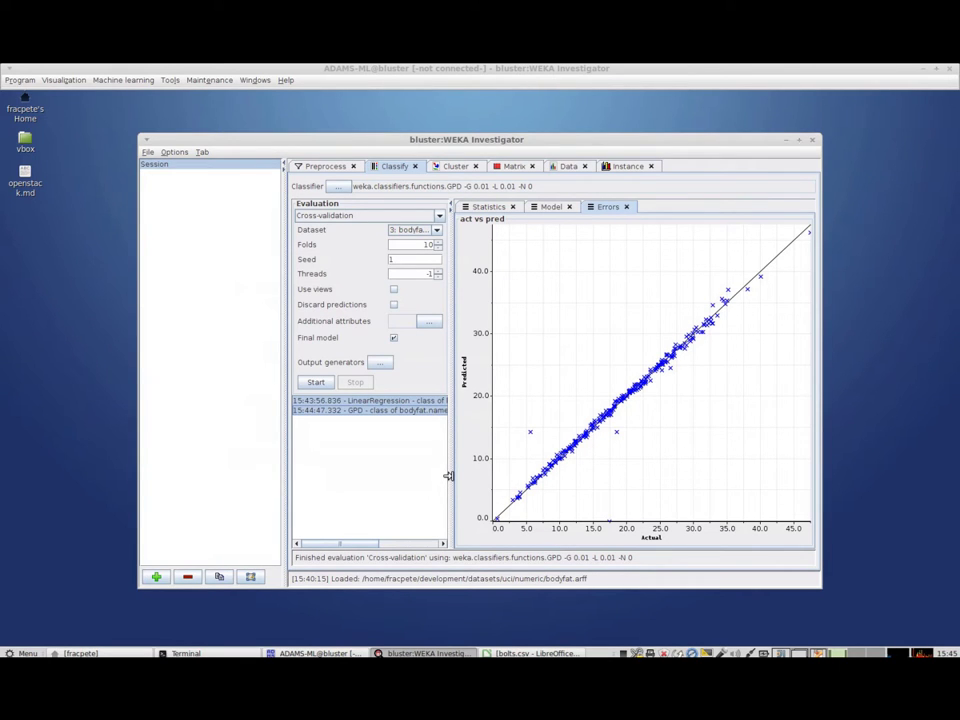
{"action": "right_click", "coordinate": [419, 461]}
{"action": "left_click", "coordinate": [410, 456]}
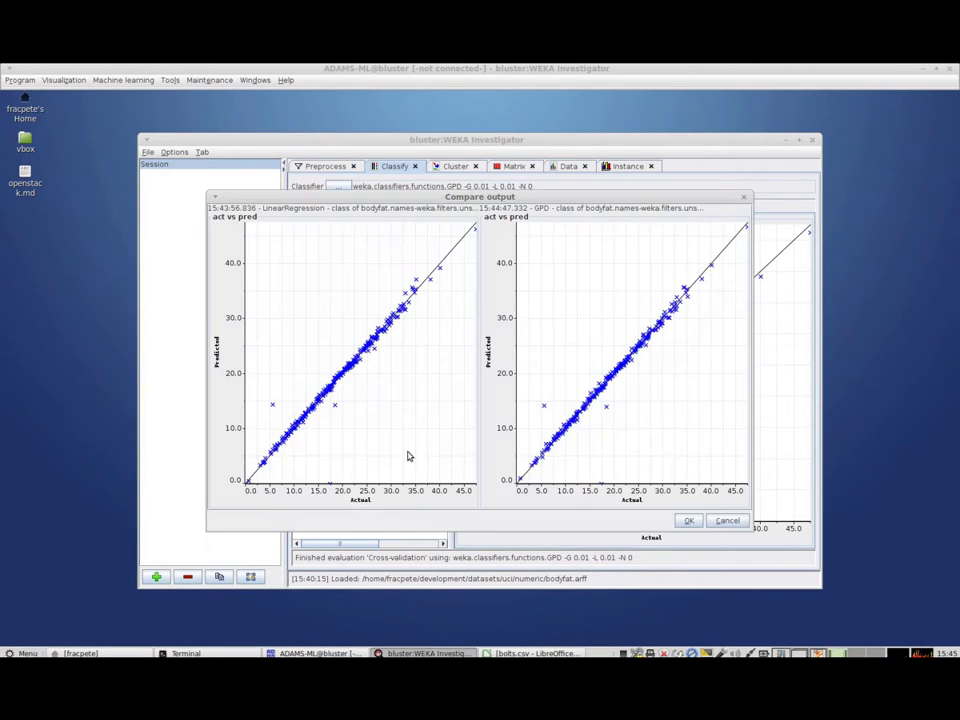
{"action": "left_click_drag", "start_coordinate": [518, 199], "coordinate": [482, 196]}
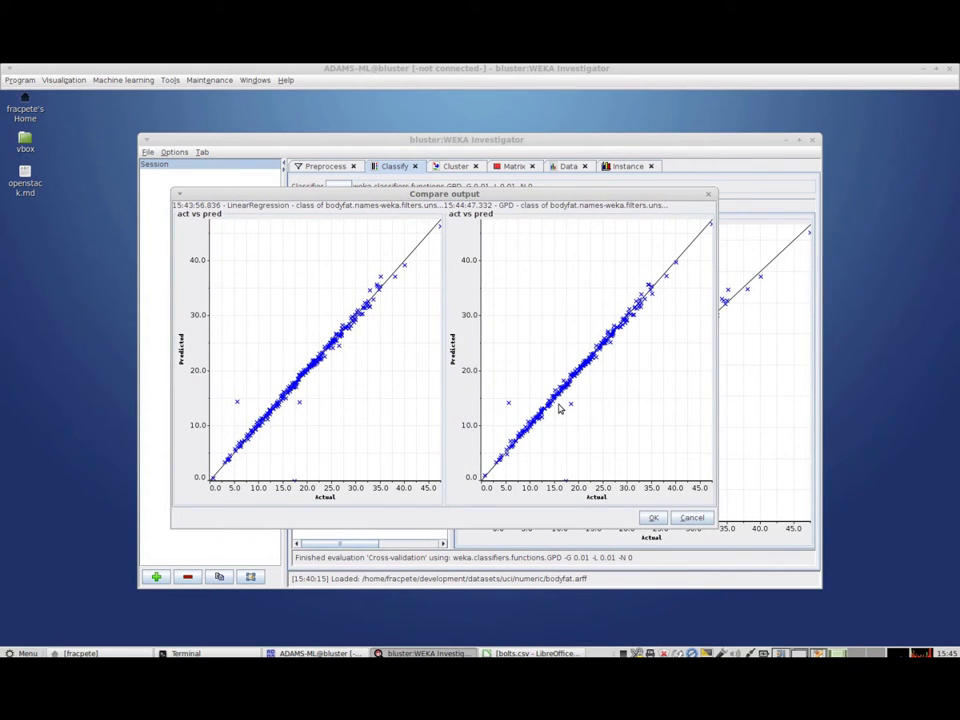
{"action": "left_click", "coordinate": [703, 518]}
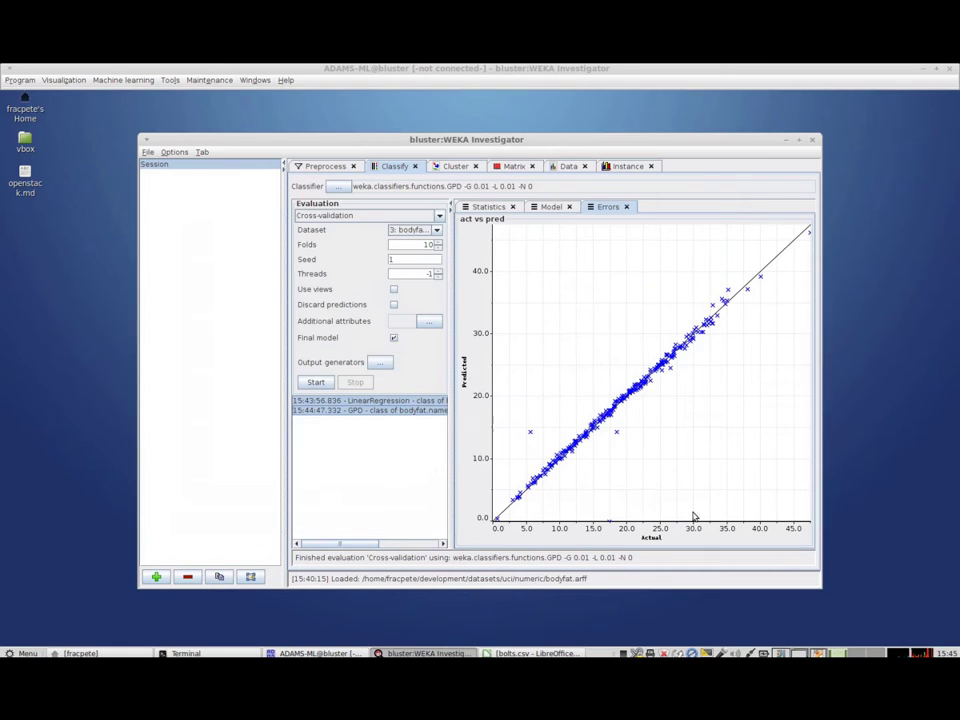
Compare the LinearRegression and GPD models with a 50-bin ArrayHistogram and view both the histogram and the table
{"action": "right_click", "coordinate": [411, 415]}
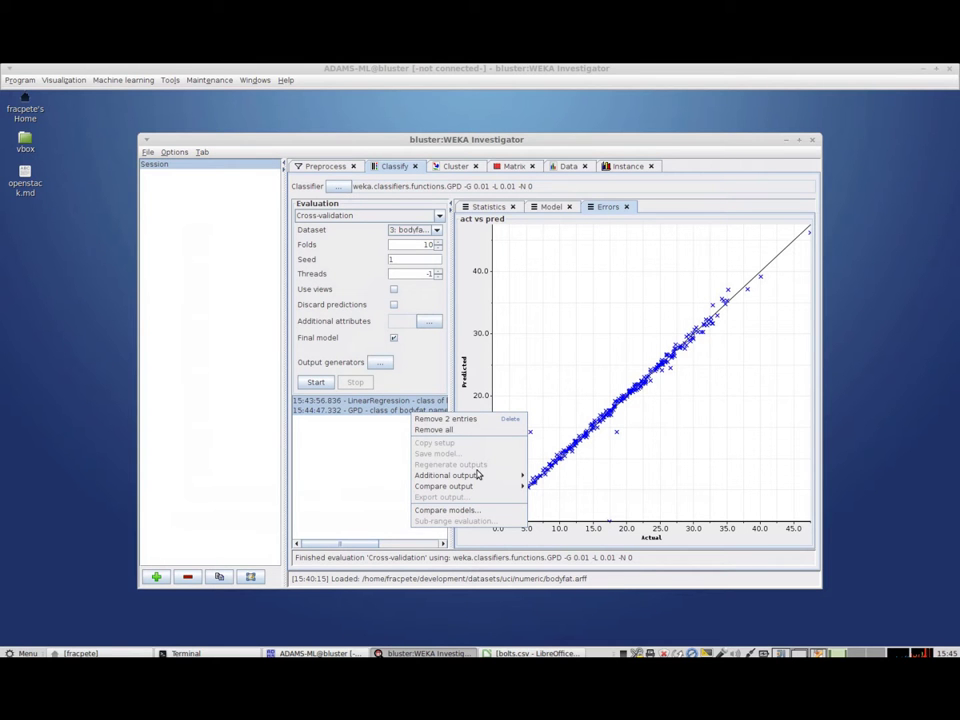
{"action": "left_click", "coordinate": [478, 513]}
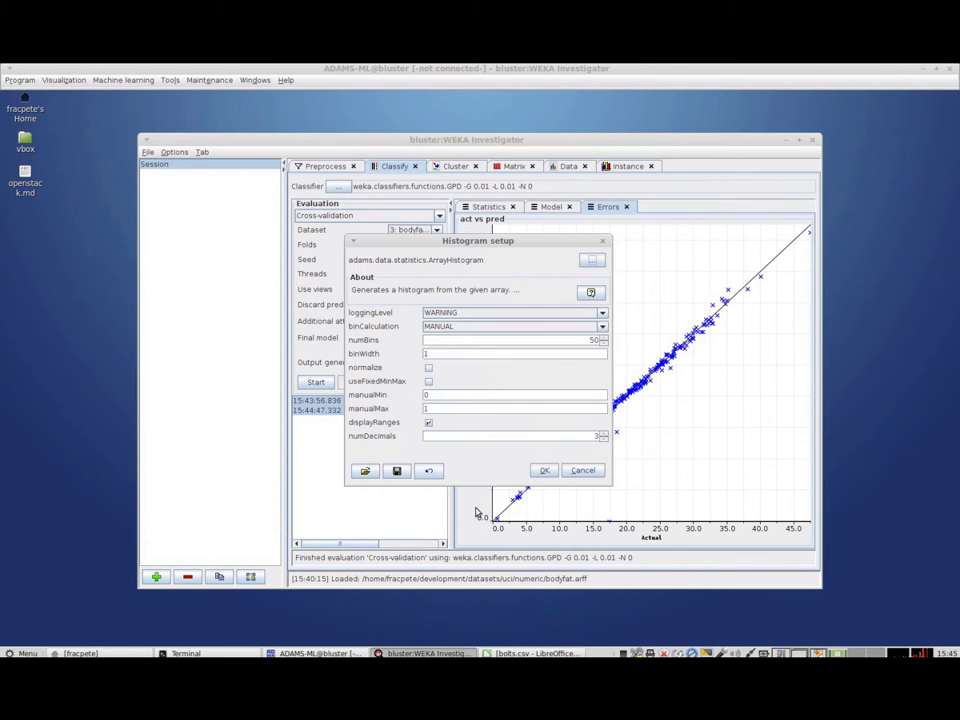
{"action": "left_click", "coordinate": [544, 471]}
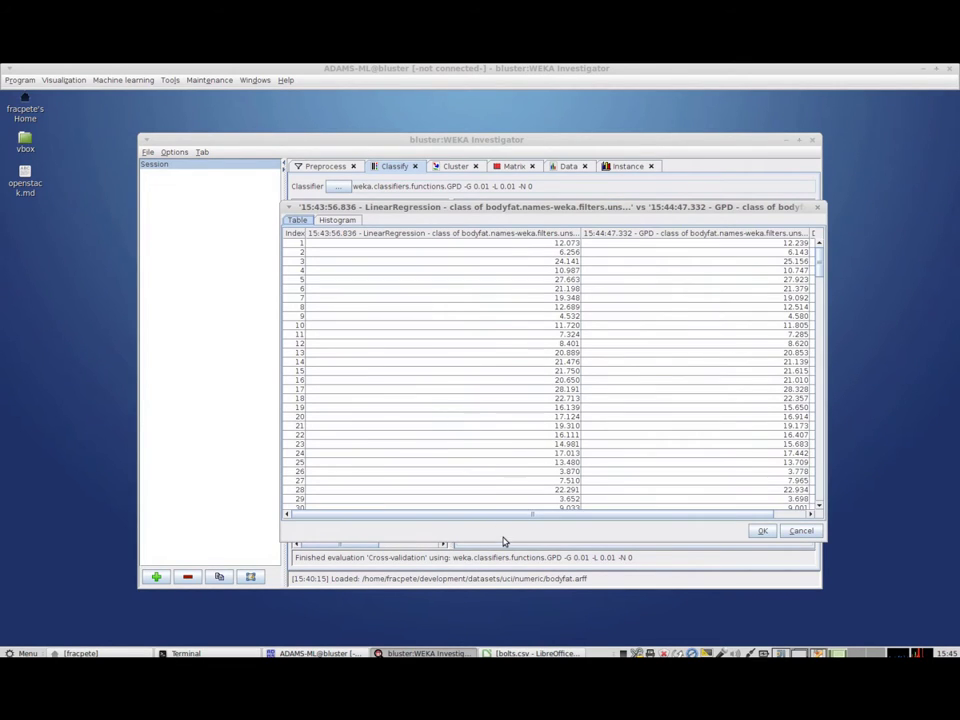
{"action": "left_click", "coordinate": [340, 221]}
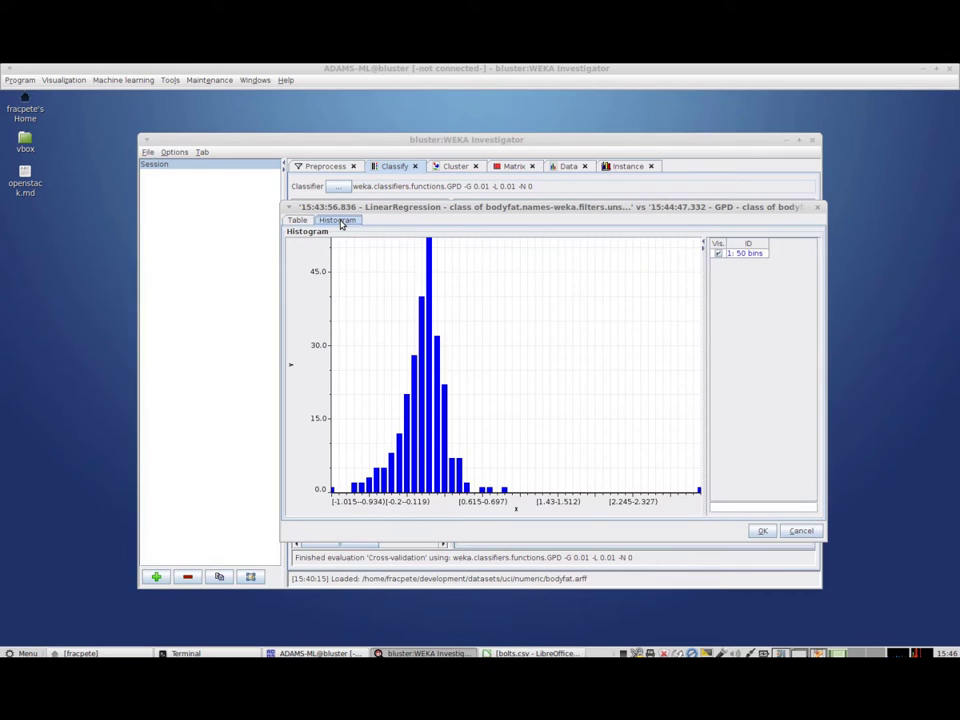
{"action": "left_click", "coordinate": [297, 221]}
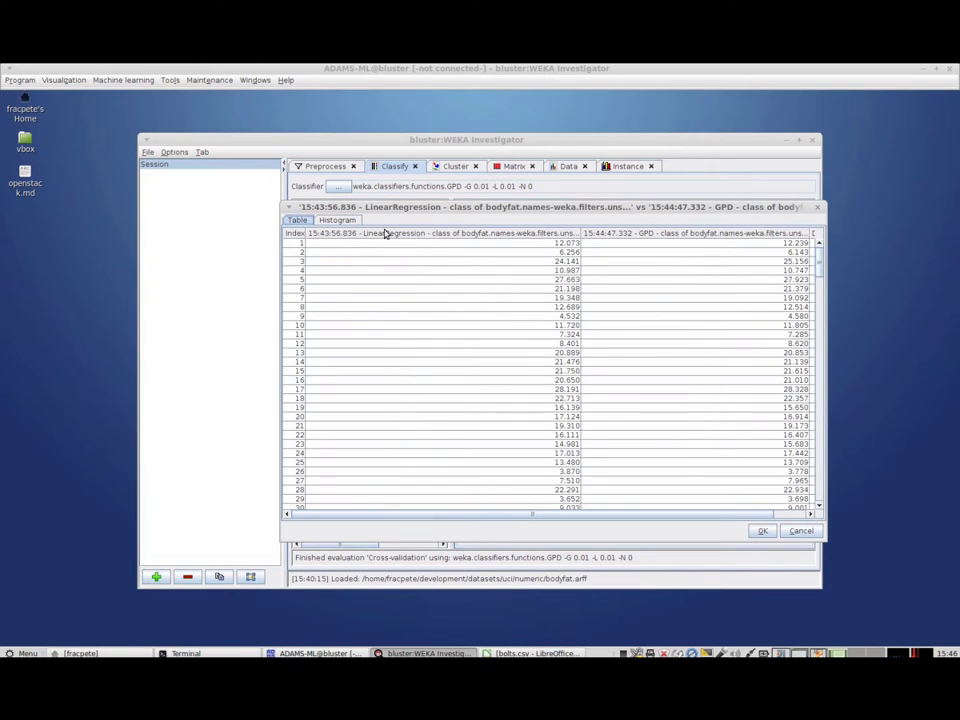
Sort the model comparison table by Difference and plot that column with the default SimplePlot settings, closing the comparison when done
{"action": "left_click_drag", "start_coordinate": [422, 514], "coordinate": [473, 516]}
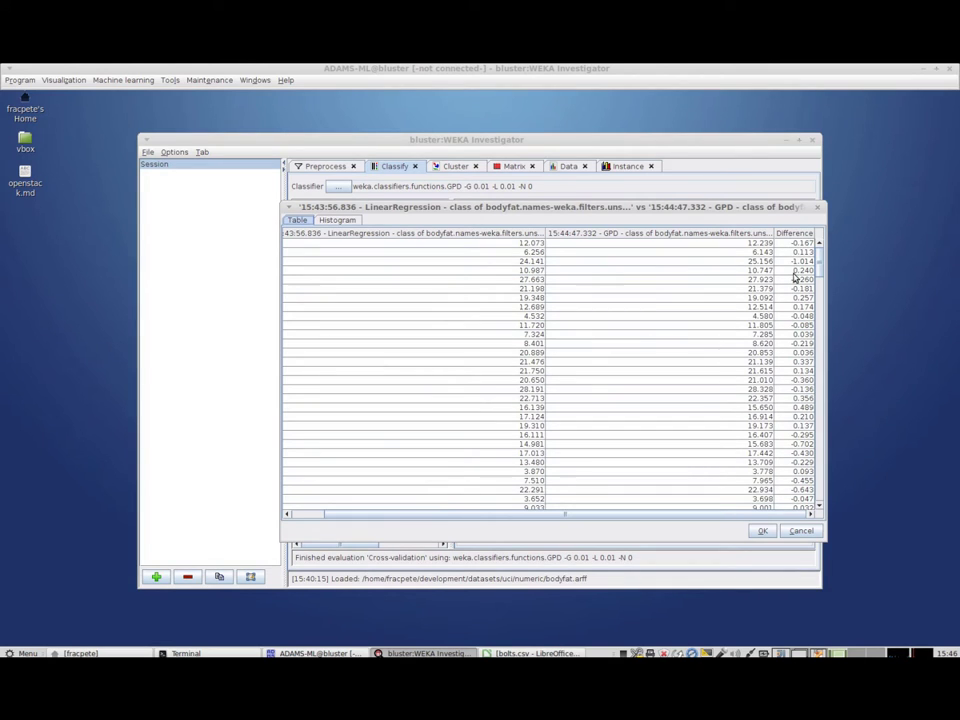
{"action": "left_click", "coordinate": [794, 236]}
{"action": "mouse_move", "coordinate": [818, 254]}
{"action": "left_mouse_down"}
{"action": "mouse_move", "coordinate": [824, 514]}
{"action": "mouse_move", "coordinate": [812, 259]}
{"action": "left_mouse_up"}
{"action": "right_click", "coordinate": [797, 236]}
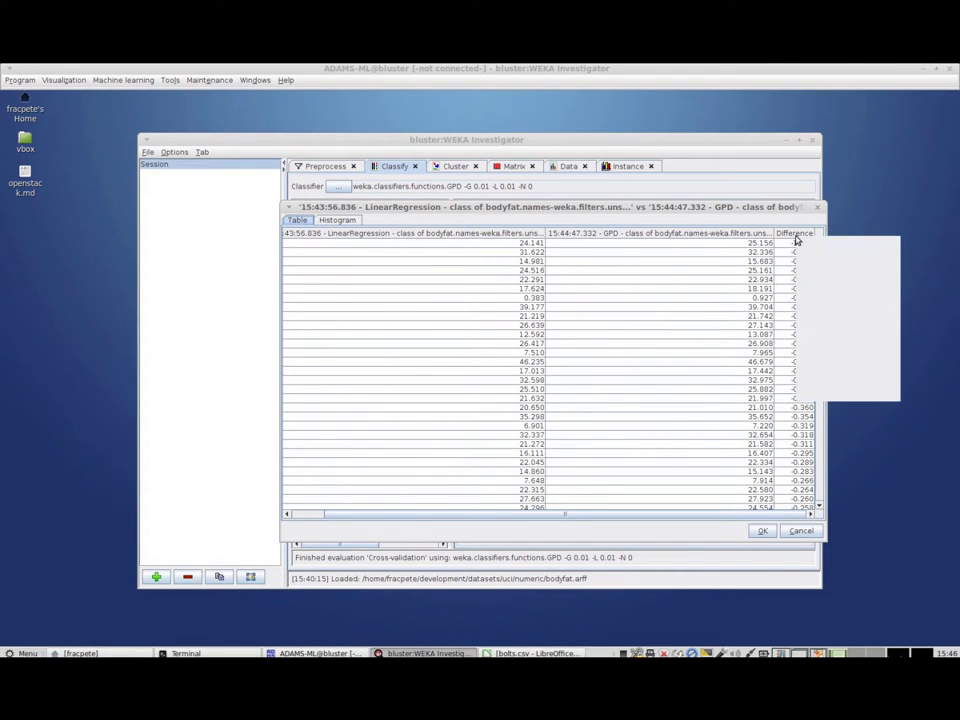
{"action": "left_click", "coordinate": [829, 371]}
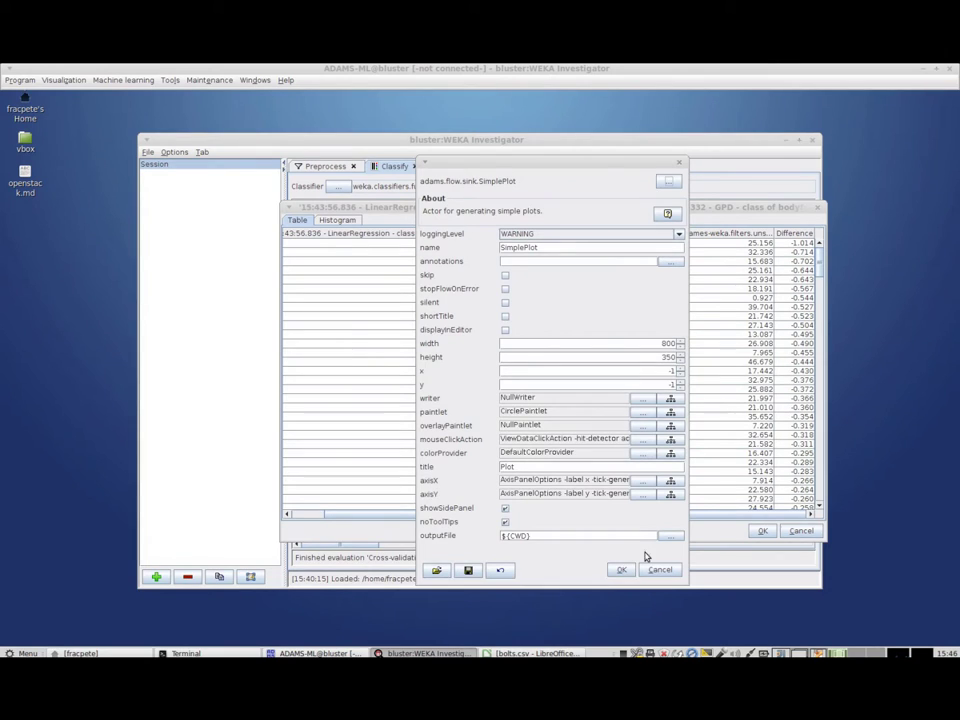
{"action": "left_click", "coordinate": [621, 569]}
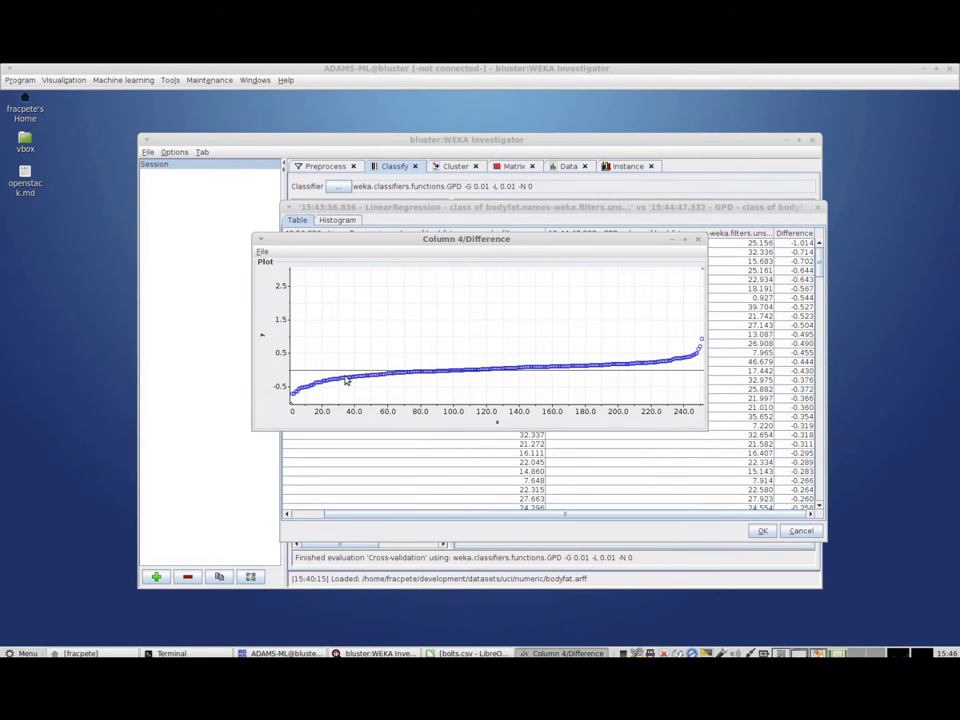
{"action": "left_click", "coordinate": [698, 239]}
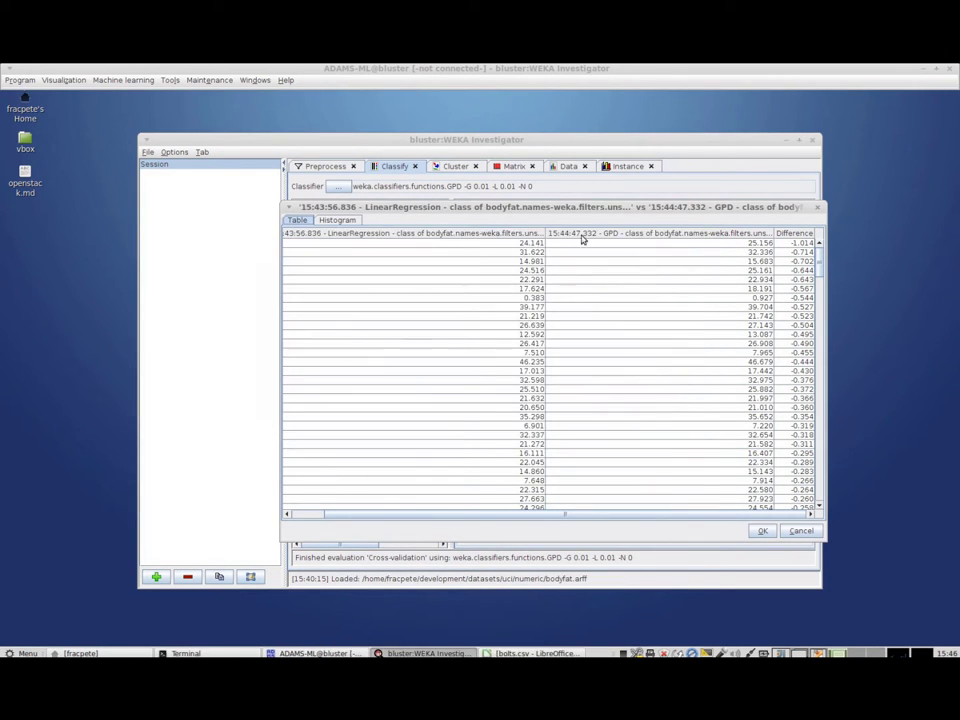
{"action": "left_click", "coordinate": [340, 219]}
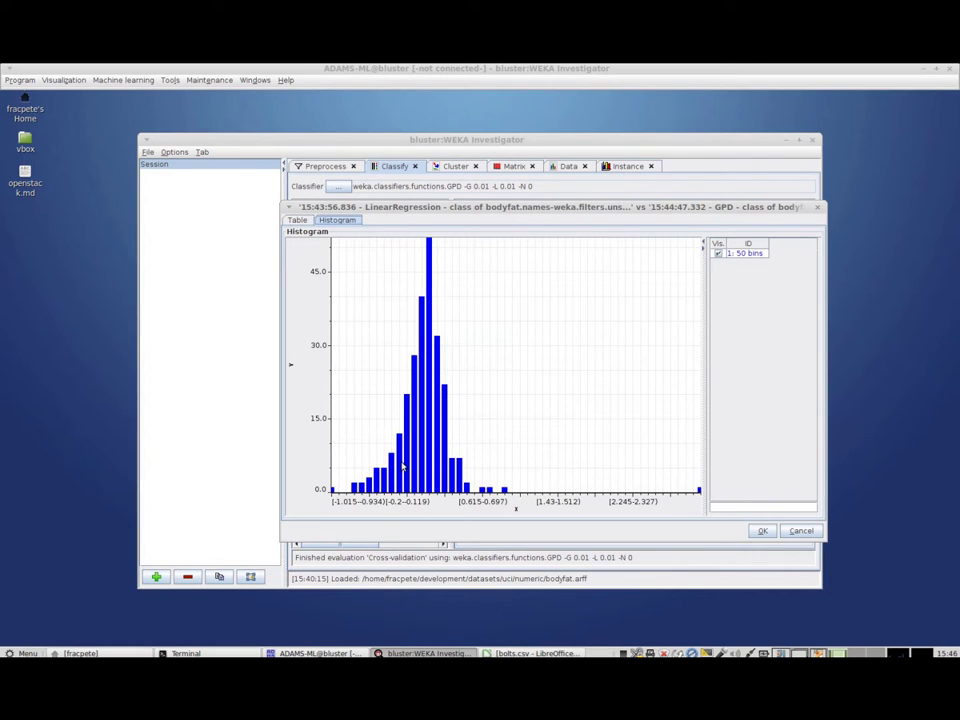
{"action": "left_click", "coordinate": [818, 208]}
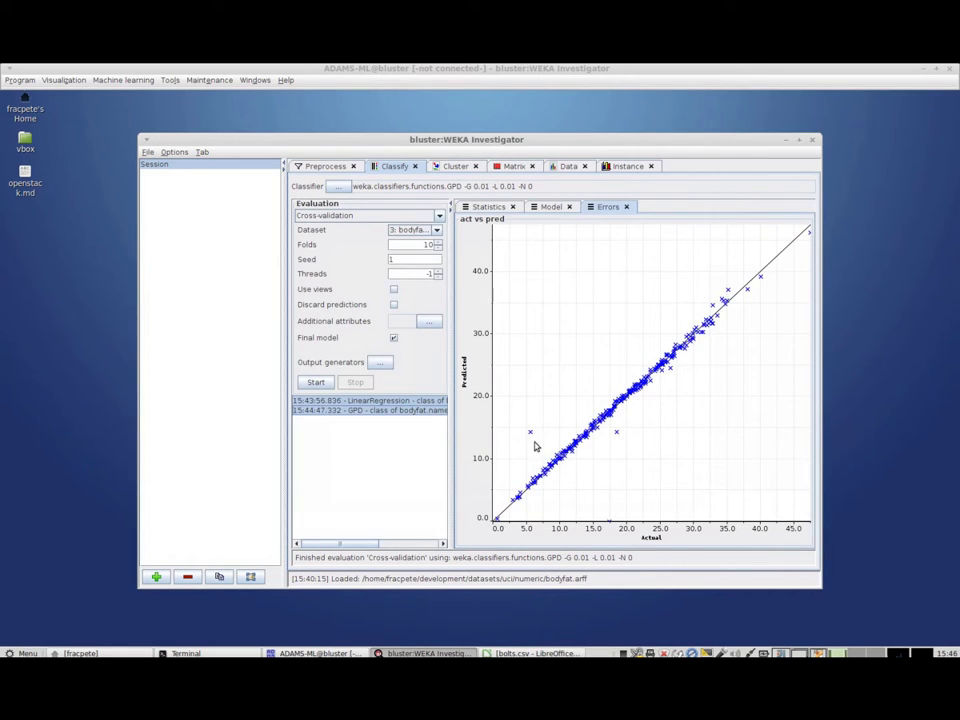
Generate the additional Errors (legacy) output for the GPD result, view it against the Errors plot, and close it
{"action": "right_click", "coordinate": [386, 412]}
{"action": "mouse_move", "coordinate": [480, 471]}
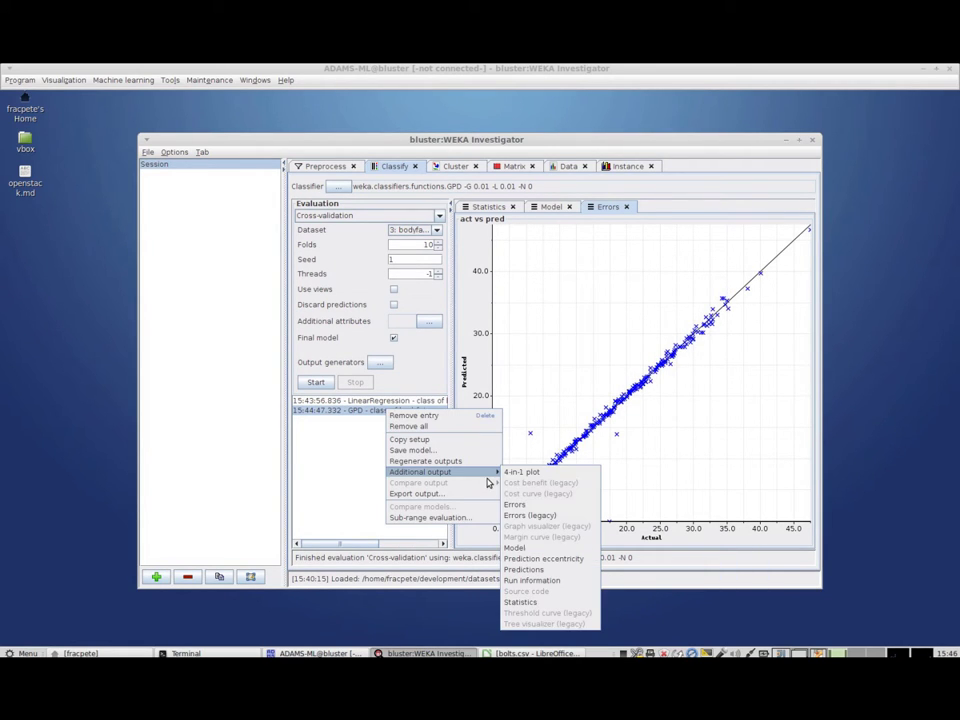
{"action": "left_click", "coordinate": [560, 515]}
{"action": "left_click", "coordinate": [461, 422]}
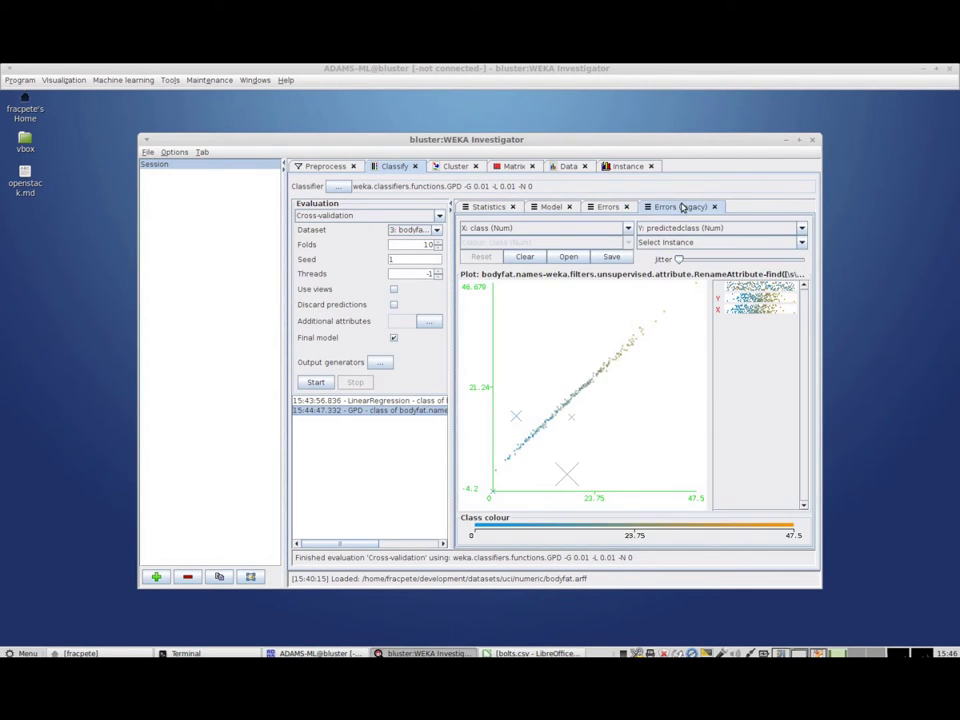
{"action": "left_click", "coordinate": [608, 207]}
{"action": "left_click", "coordinate": [714, 207]}
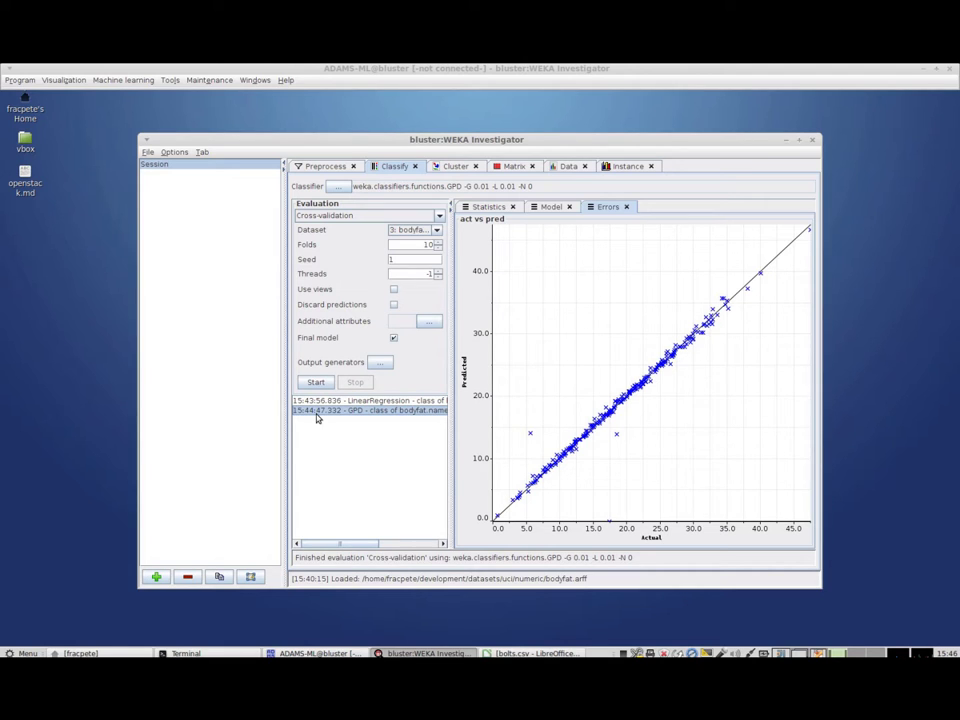
Create the workspace Session (2) and load anneal_test.arff and anneal_train.arff into it from adams-ml-app-16.12.1/flows/data
{"action": "left_click", "coordinate": [156, 577]}
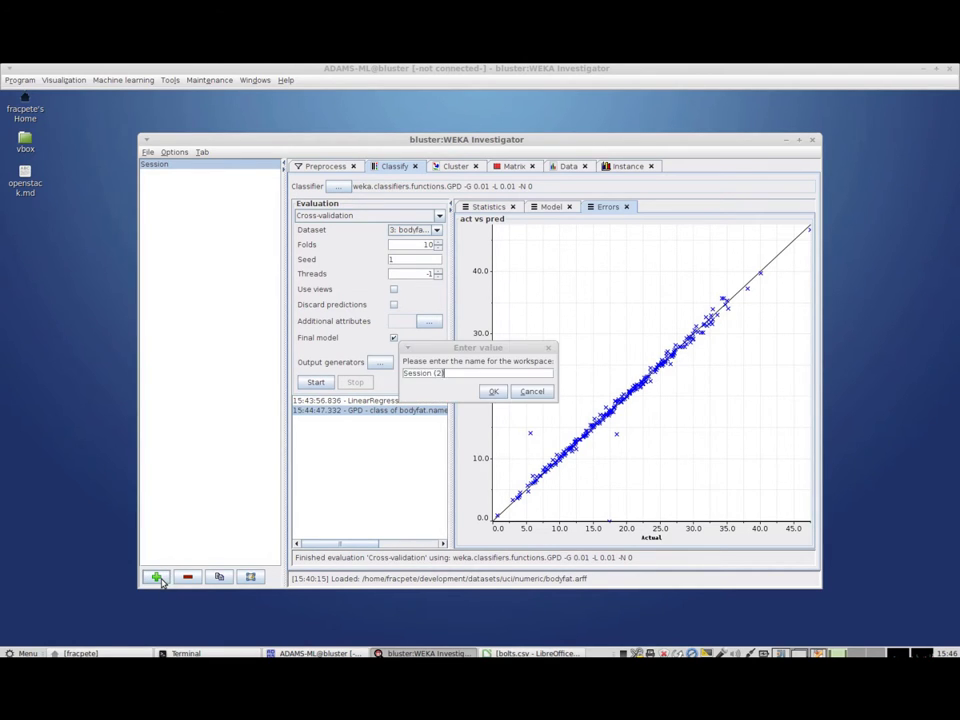
{"action": "left_click", "coordinate": [496, 392]}
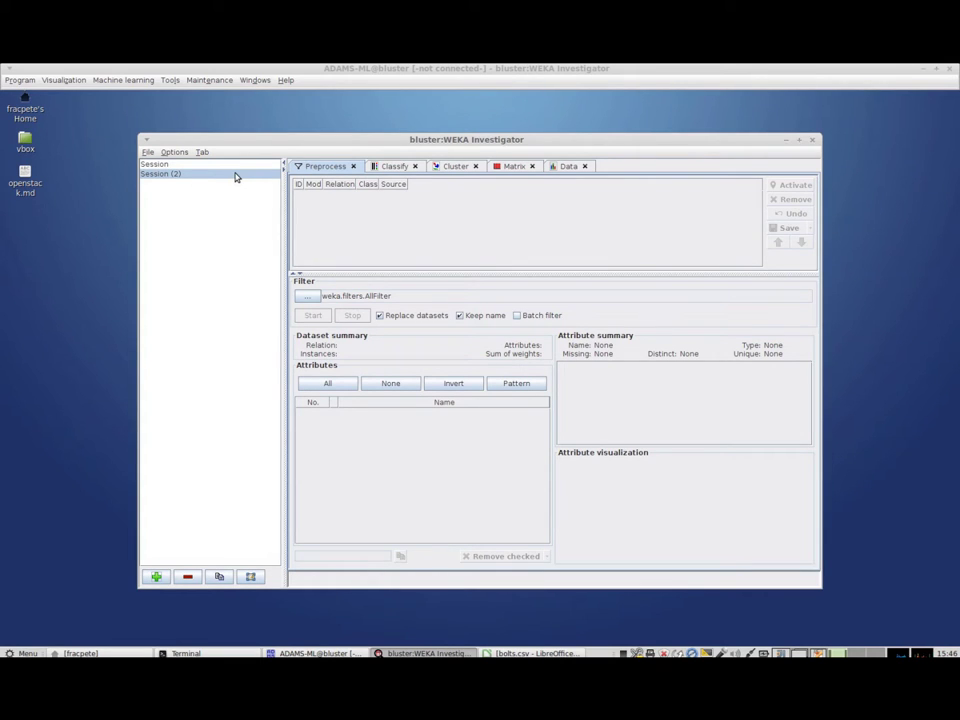
{"action": "left_click", "coordinate": [148, 152]}
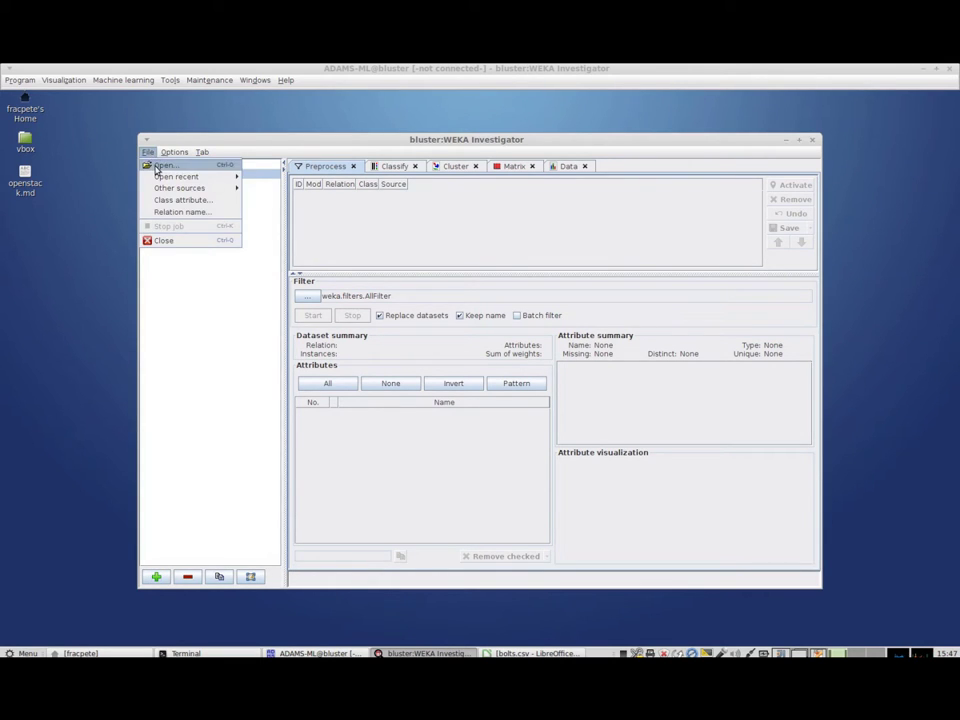
{"action": "left_click", "coordinate": [163, 164]}
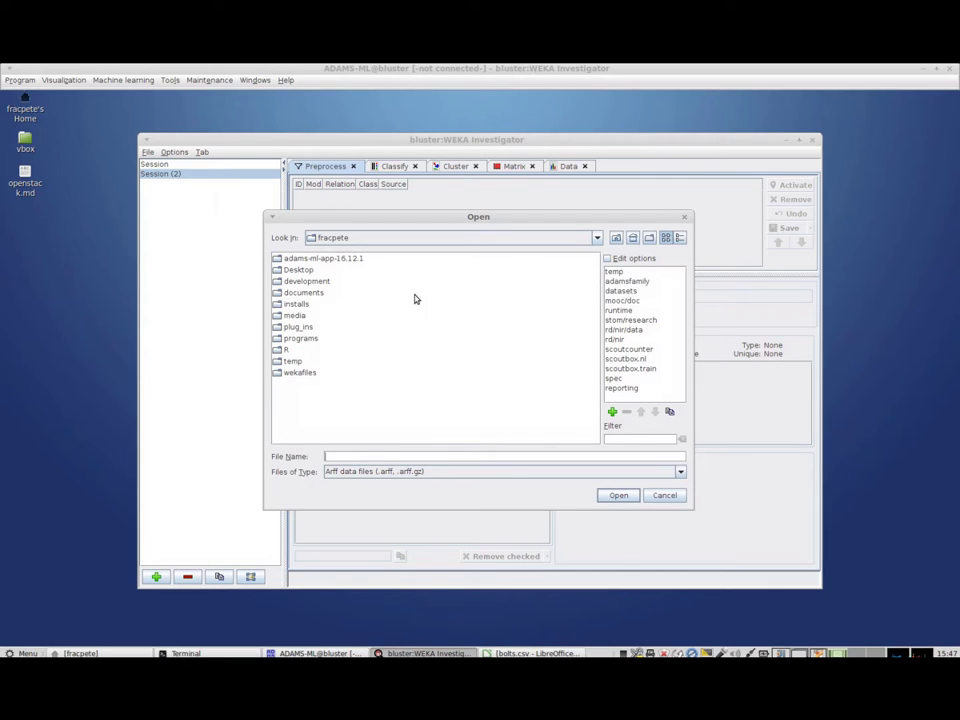
{"action": "left_click", "coordinate": [624, 292]}
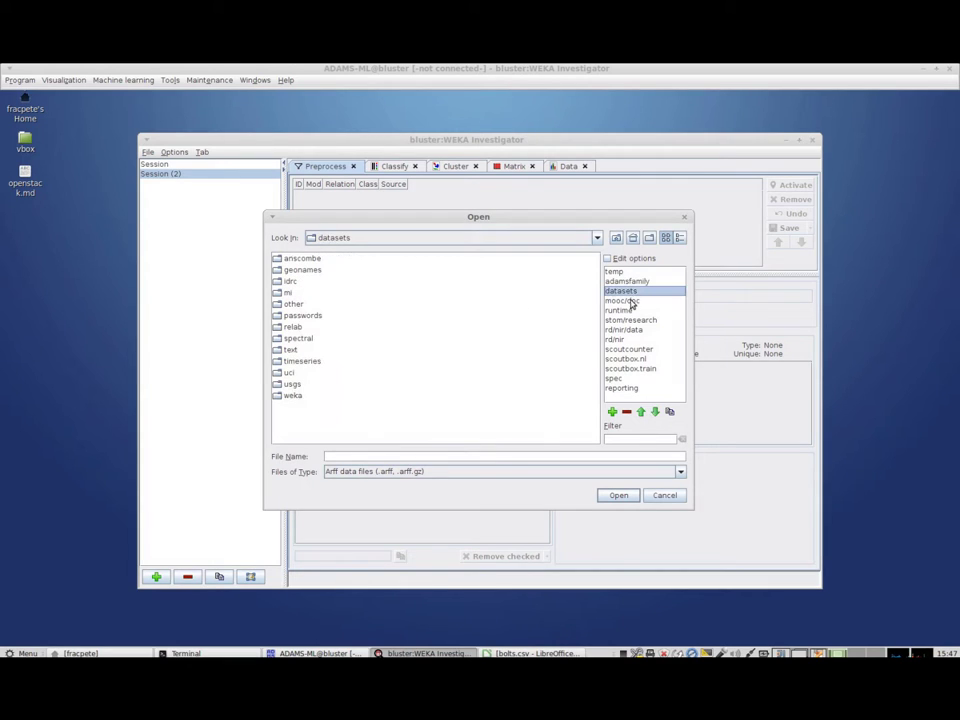
{"action": "left_click", "coordinate": [633, 242]}
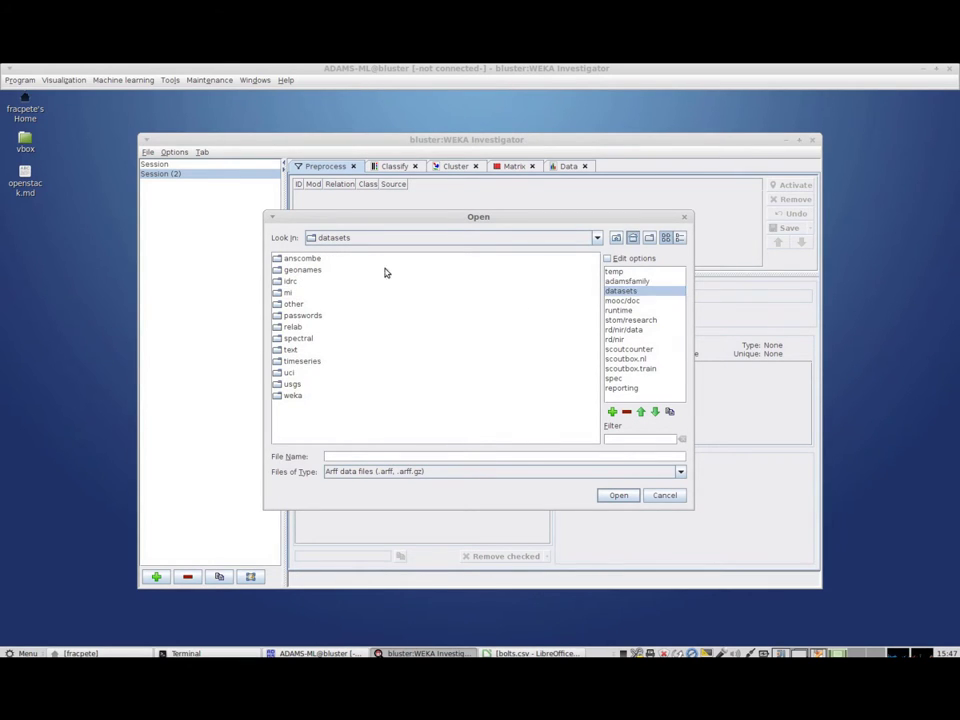
{"action": "double_click", "coordinate": [292, 258]}
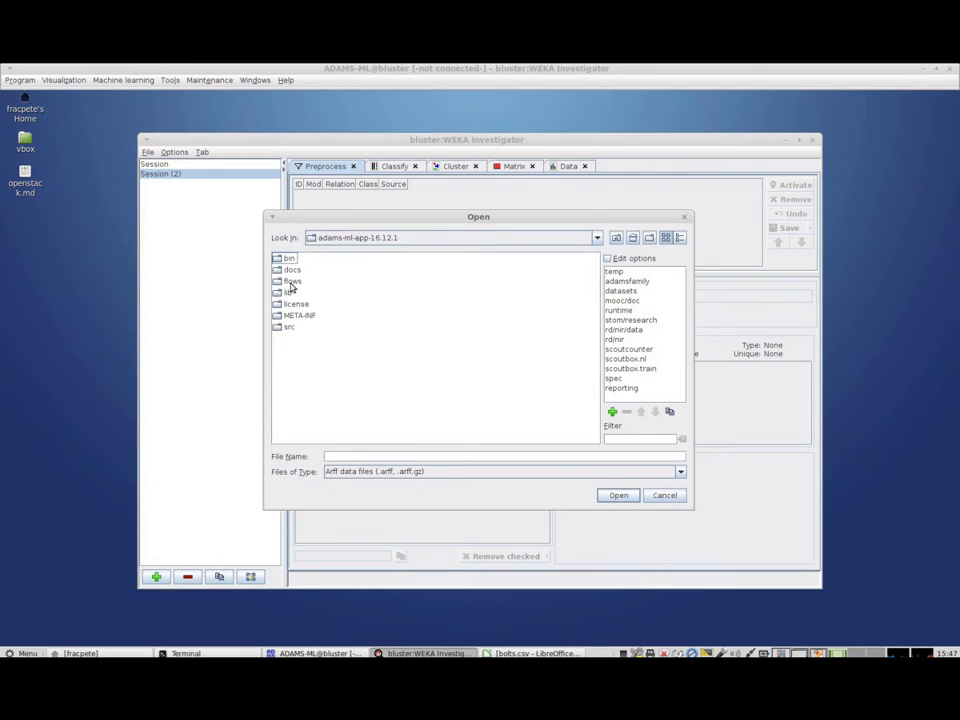
{"action": "double_click", "coordinate": [290, 283]}
{"action": "double_click", "coordinate": [291, 260]}
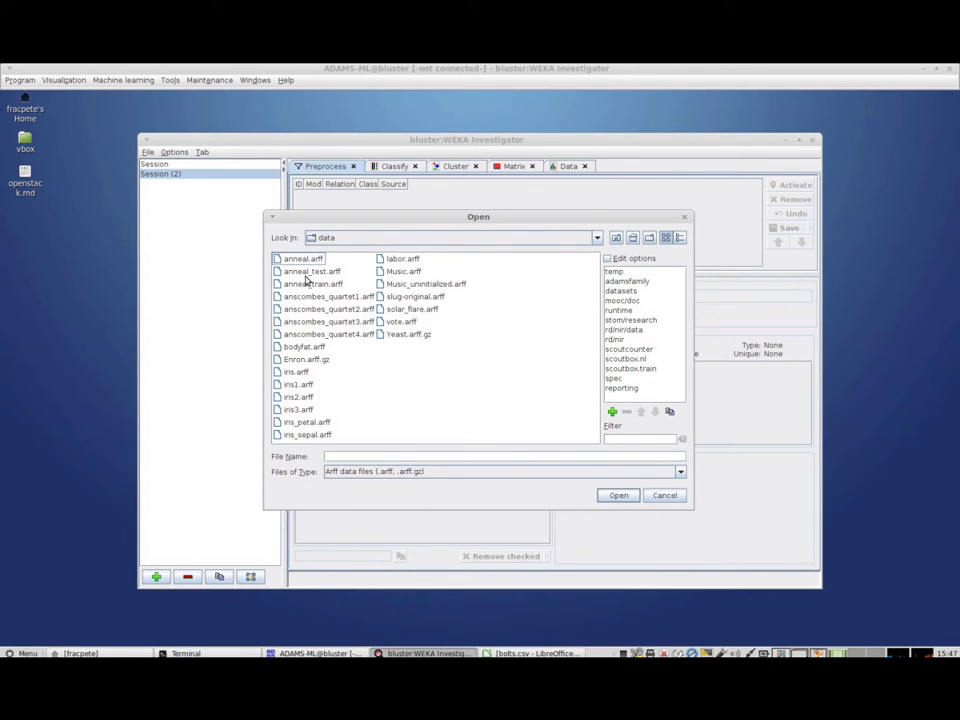
{"action": "left_click", "coordinate": [310, 271]}
{"action": "left_click", "coordinate": [318, 284], "text": "shift"}
{"action": "left_click", "coordinate": [618, 495]}
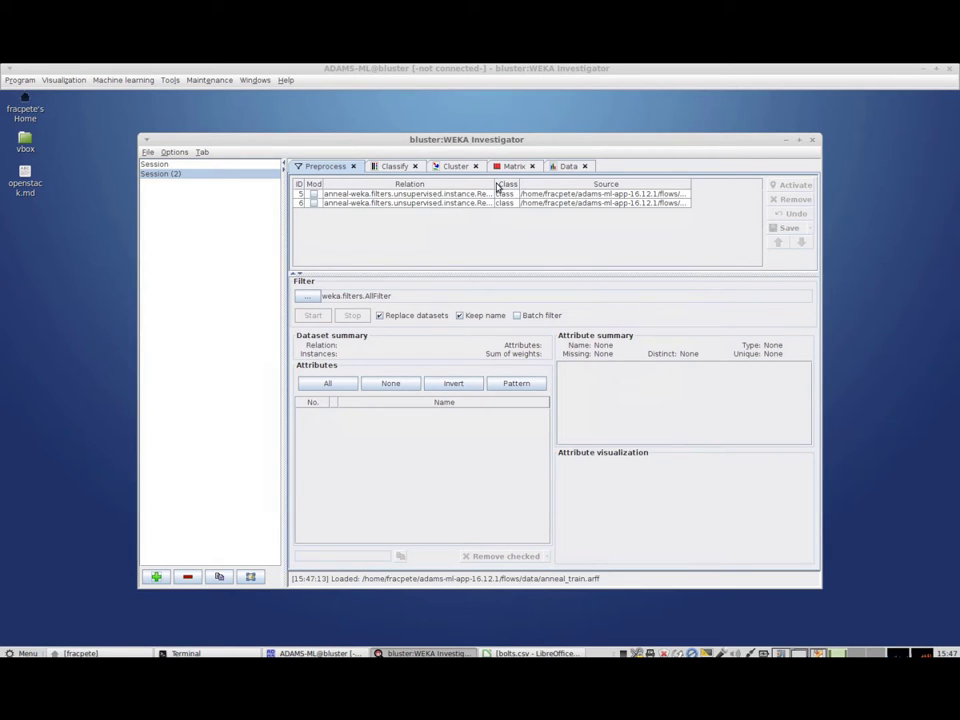
Widen the Relation and Source columns of the dataset table so the source file names can be read
{"action": "left_click_drag", "start_coordinate": [497, 186], "coordinate": [521, 190]}
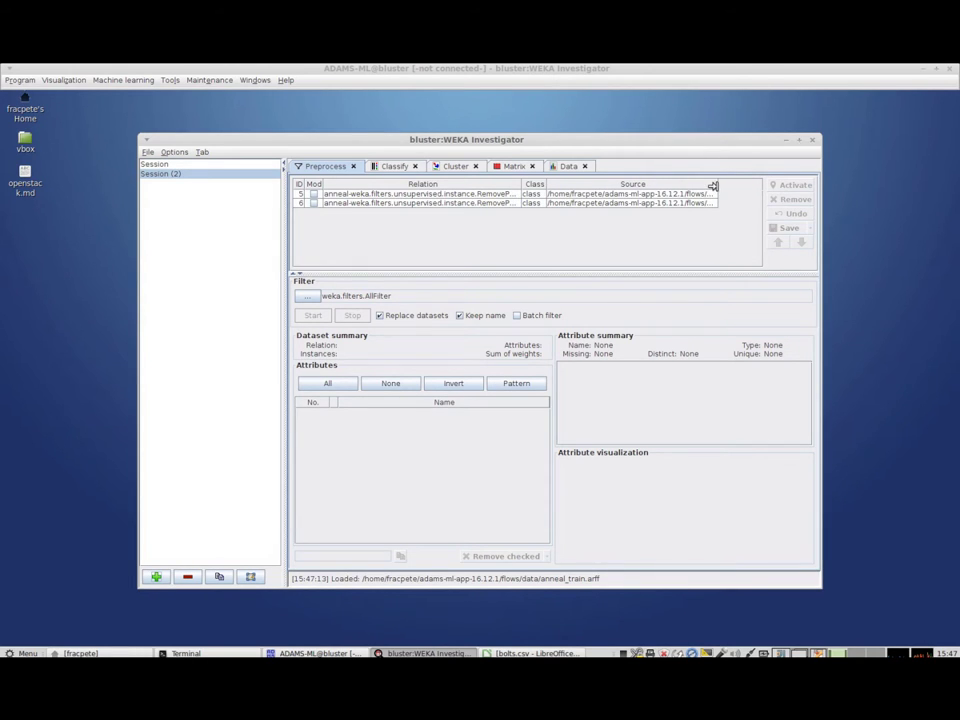
{"action": "left_click_drag", "start_coordinate": [712, 186], "coordinate": [800, 188]}
{"action": "left_click_drag", "start_coordinate": [675, 261], "coordinate": [744, 264]}
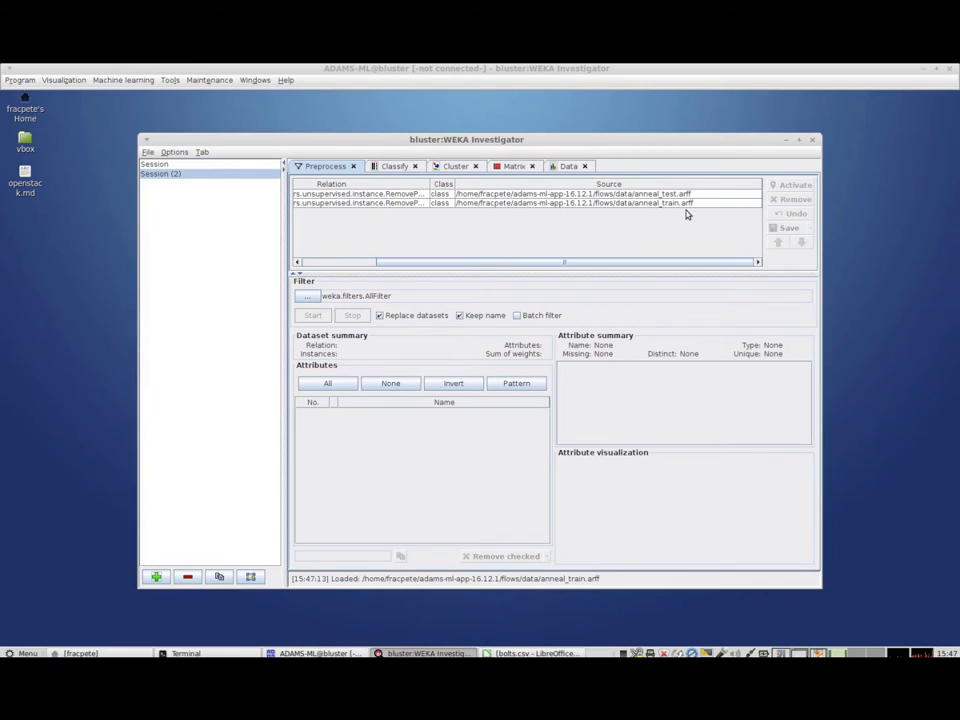
Rename the relation of the anneal_test.arff dataset to test
{"action": "left_click", "coordinate": [390, 194]}
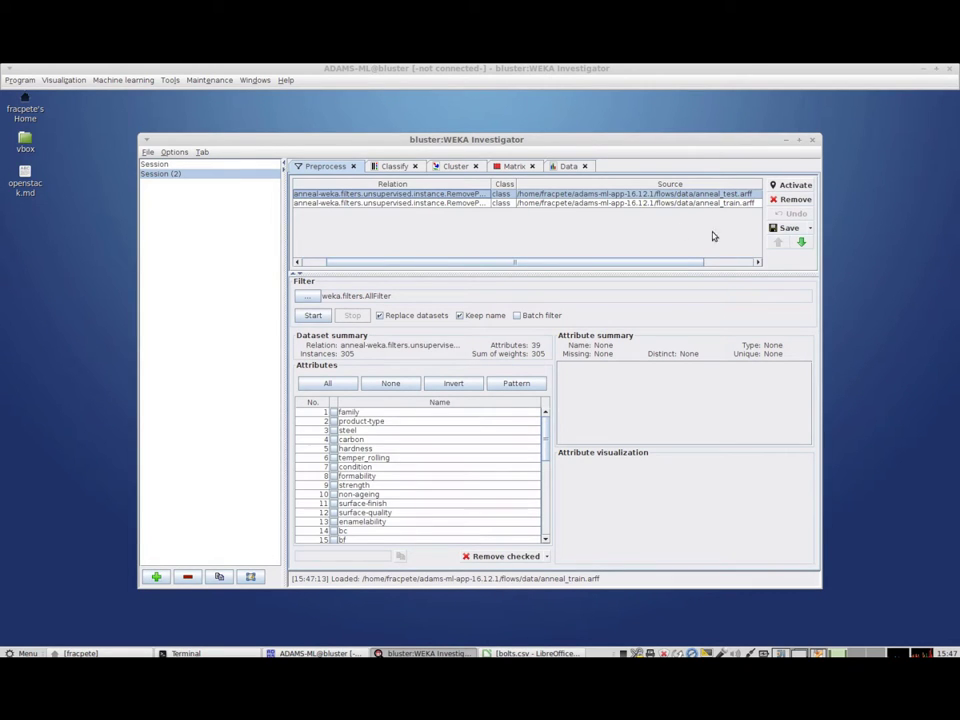
{"action": "left_click", "coordinate": [811, 229]}
{"action": "left_click", "coordinate": [797, 314]}
{"action": "type", "text": "test"}
{"action": "key", "text": "Return"}
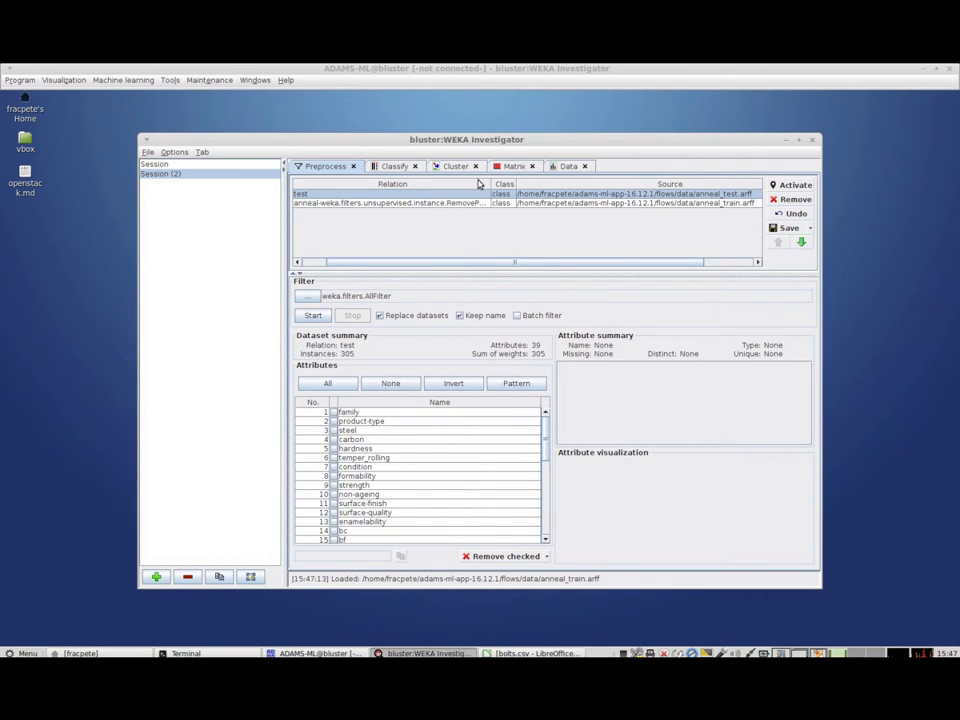
Rename the relation of the anneal_train.arff dataset to train
{"action": "key", "text": "Down"}
{"action": "left_click", "coordinate": [810, 228]}
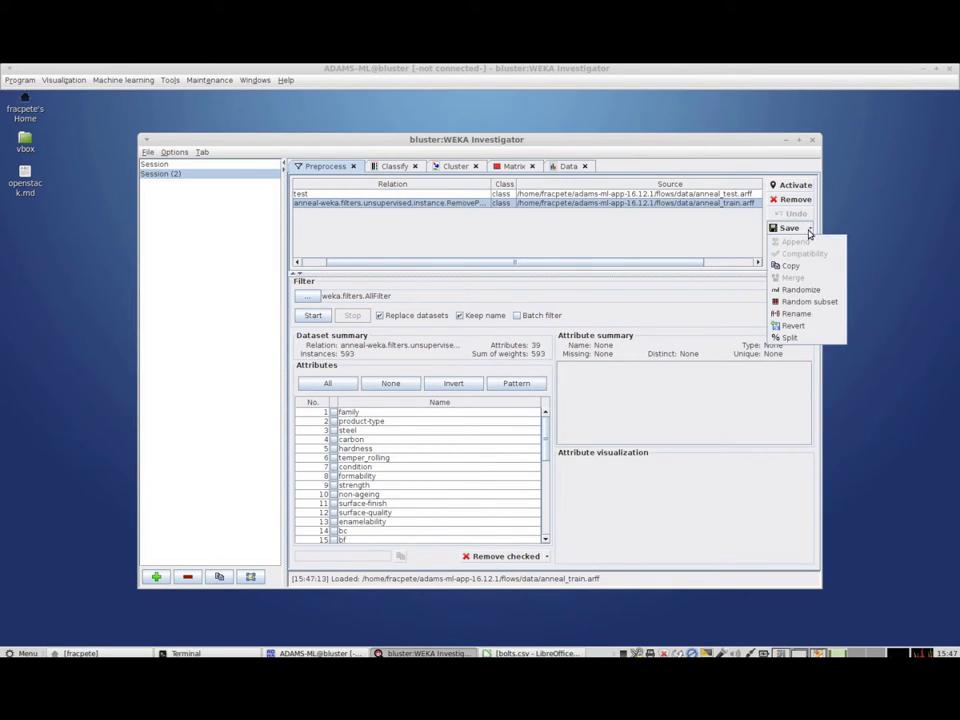
{"action": "left_click", "coordinate": [797, 314]}
{"action": "type", "text": "train"}
{"action": "key", "text": "Return"}
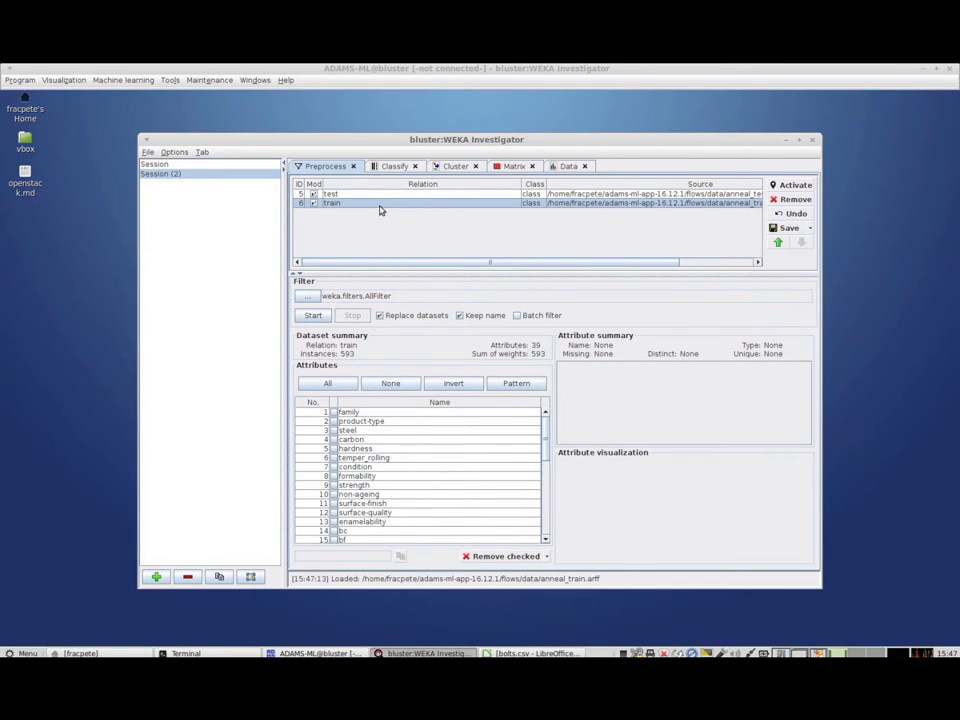
Set up a Train/test set evaluation for classification, with train as the training data and test as the test data
{"action": "left_click", "coordinate": [392, 166]}
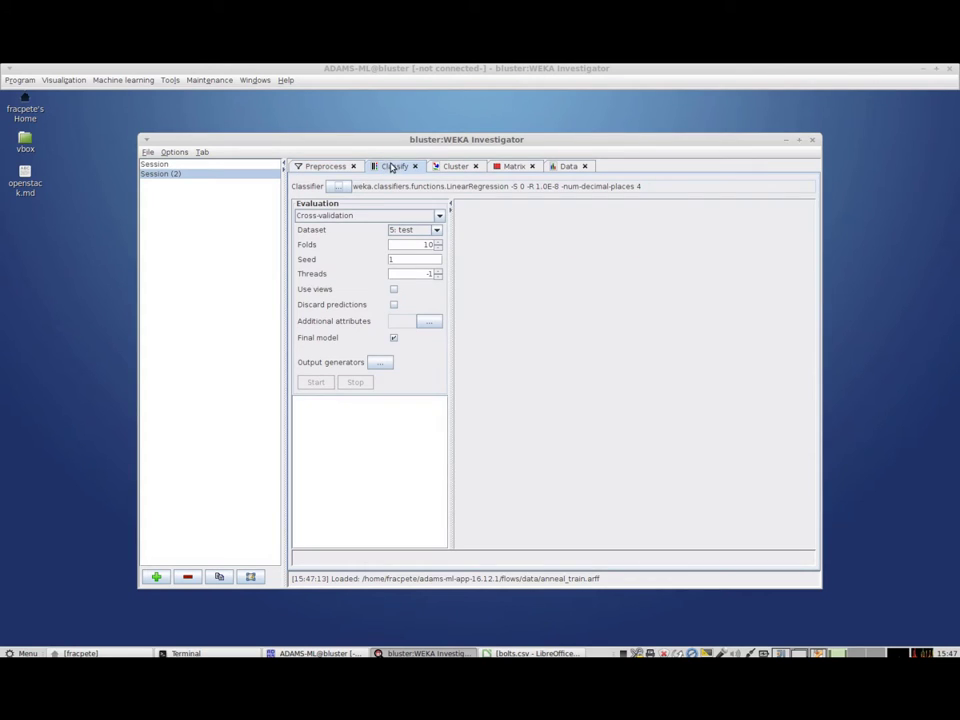
{"action": "left_click", "coordinate": [439, 216]}
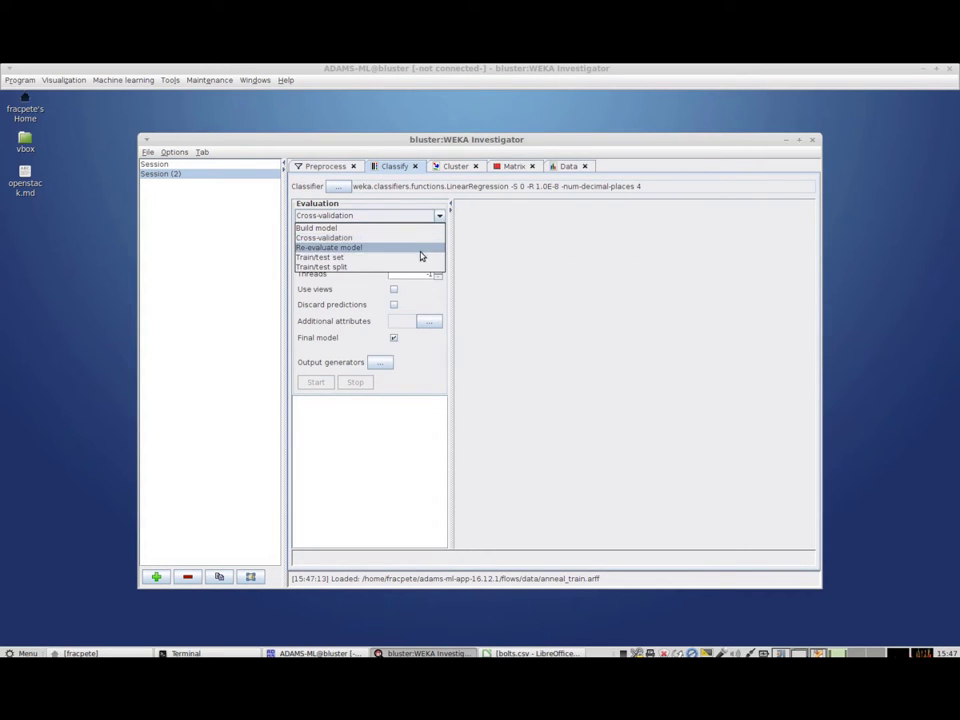
{"action": "left_click", "coordinate": [422, 258]}
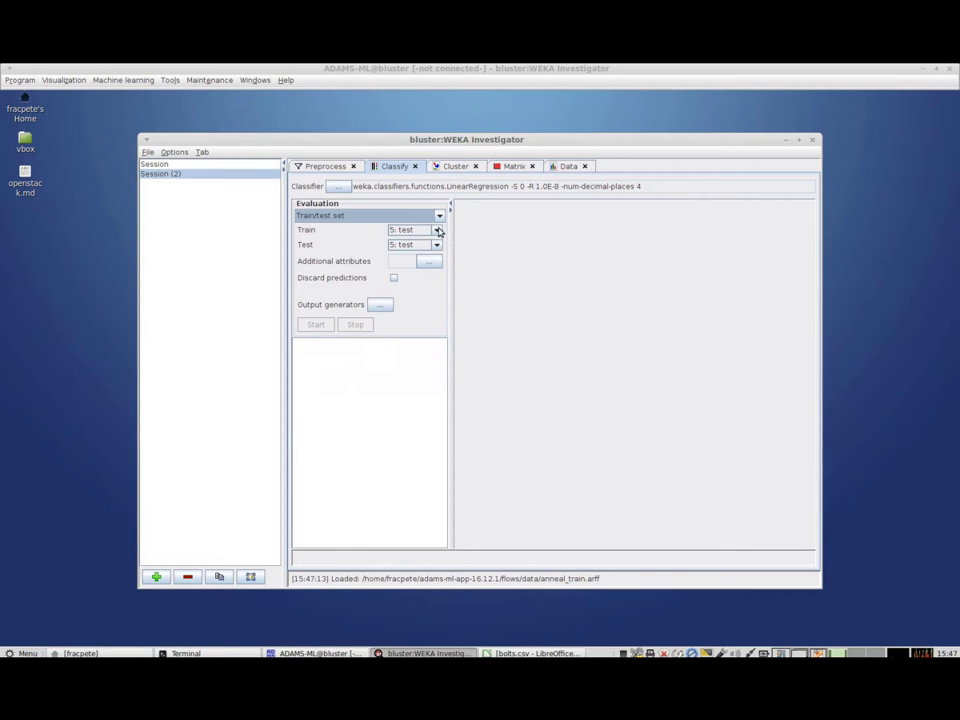
{"action": "left_click", "coordinate": [437, 230]}
{"action": "left_click", "coordinate": [420, 249]}
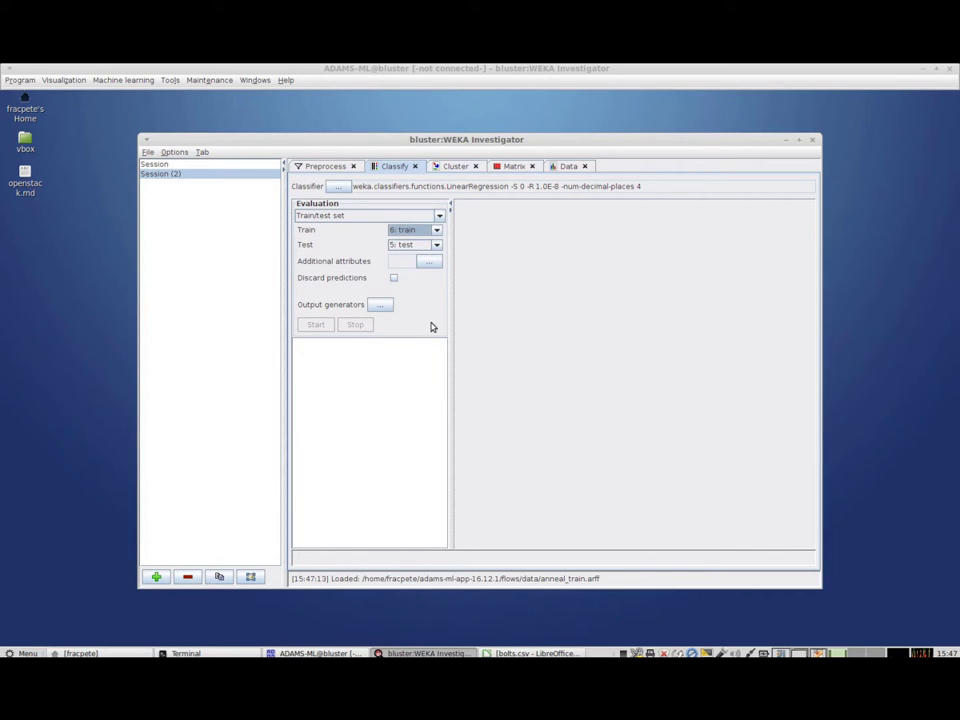
Replace the classifier with weka.classifiers.trees.J48, keeping its default options
{"action": "left_click", "coordinate": [338, 187]}
{"action": "left_click", "coordinate": [610, 268]}
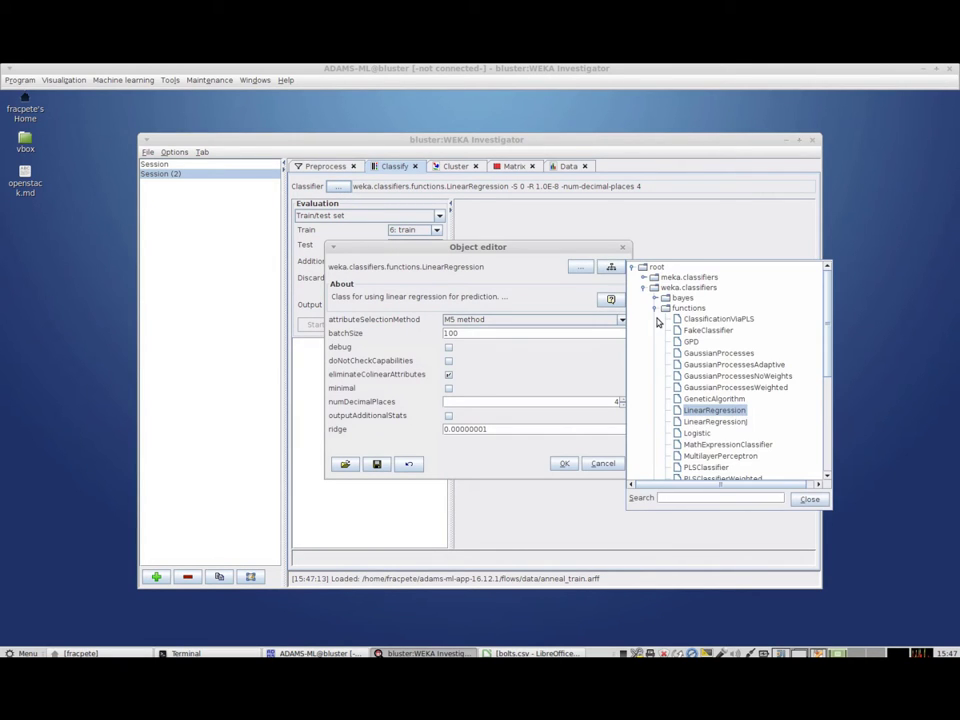
{"action": "left_click", "coordinate": [654, 308]}
{"action": "left_click", "coordinate": [654, 370]}
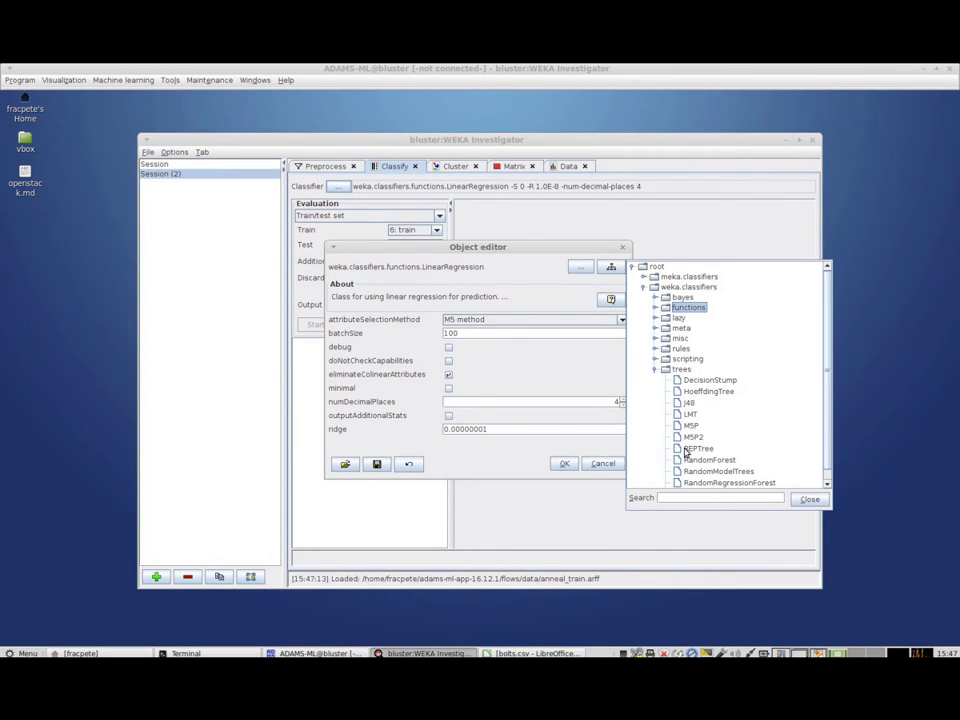
{"action": "left_click", "coordinate": [692, 497]}
{"action": "type", "text": "j"}
{"action": "left_click", "coordinate": [690, 407]}
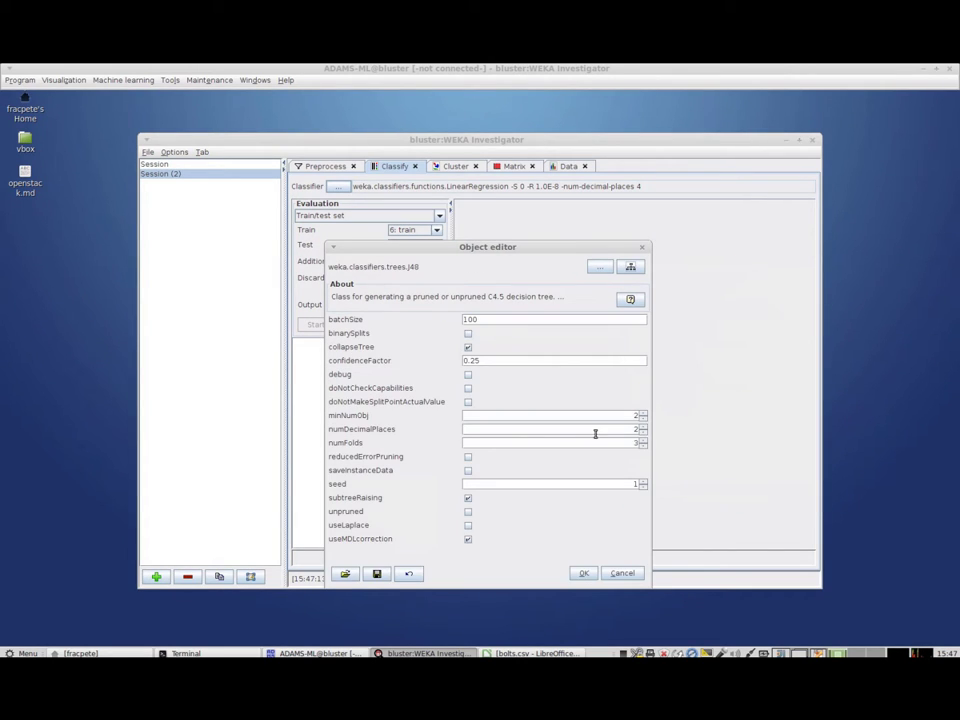
{"action": "left_click", "coordinate": [583, 573]}
Run the J48 train/test evaluation and view its model and statistics outputs
{"action": "left_click", "coordinate": [319, 329]}
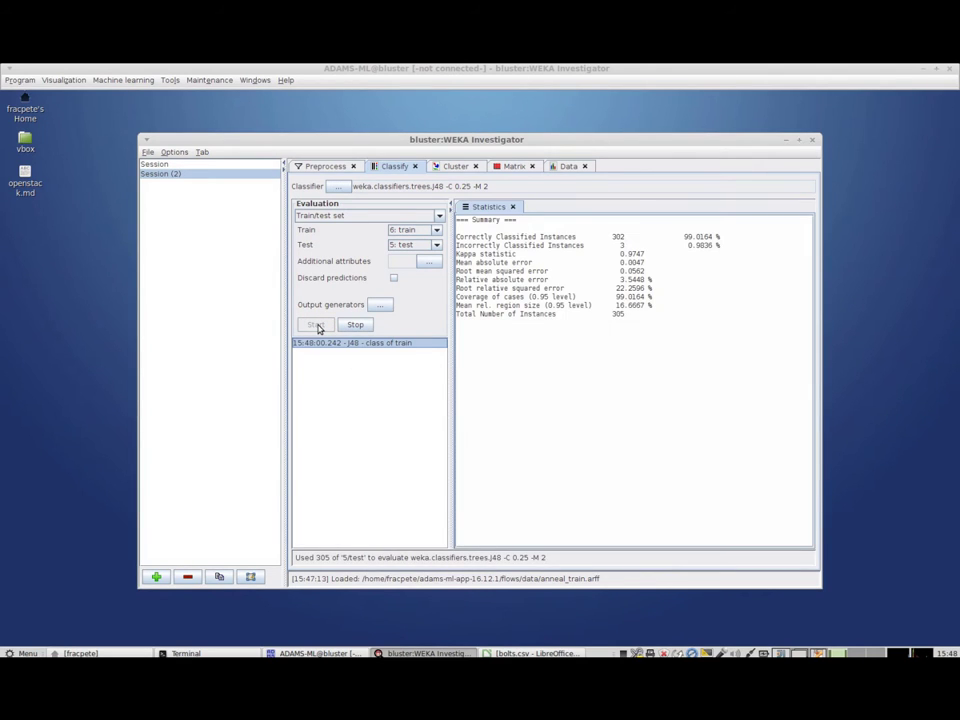
{"action": "left_click", "coordinate": [548, 208]}
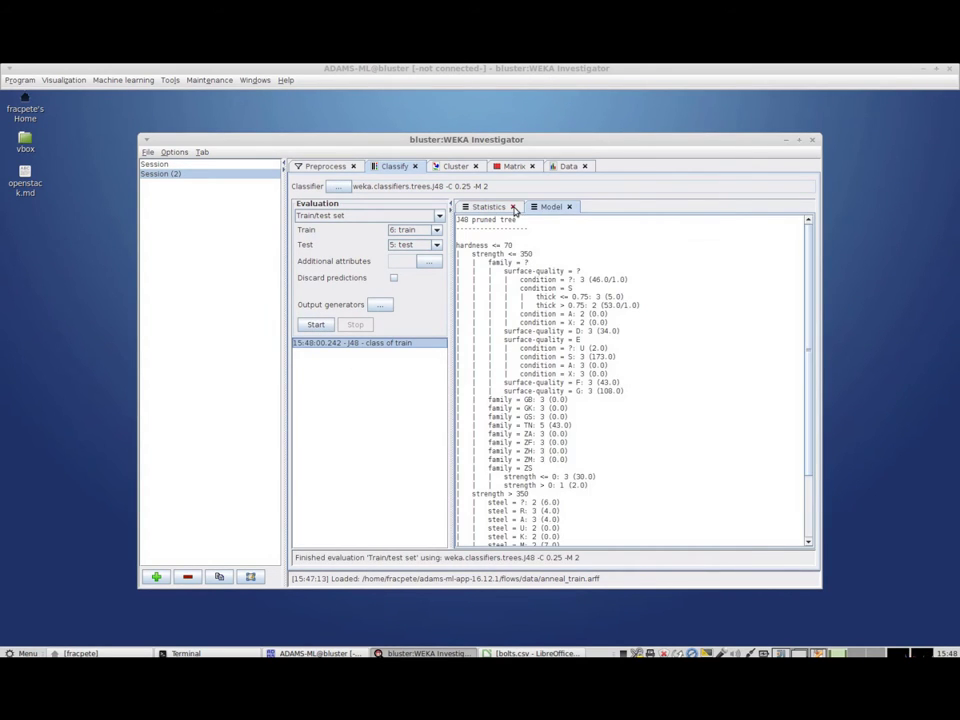
{"action": "left_click", "coordinate": [491, 210]}
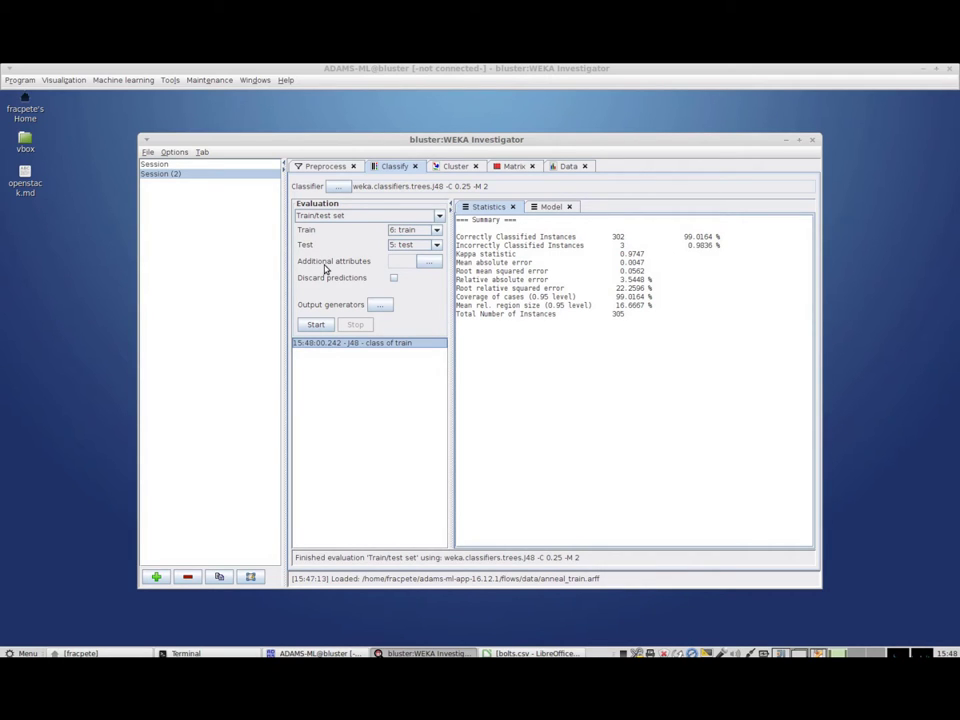
Create the workspace Session (3) and load vote.arff into it from the datasets bookmark's uci/nominal folder
{"action": "left_click", "coordinate": [156, 577]}
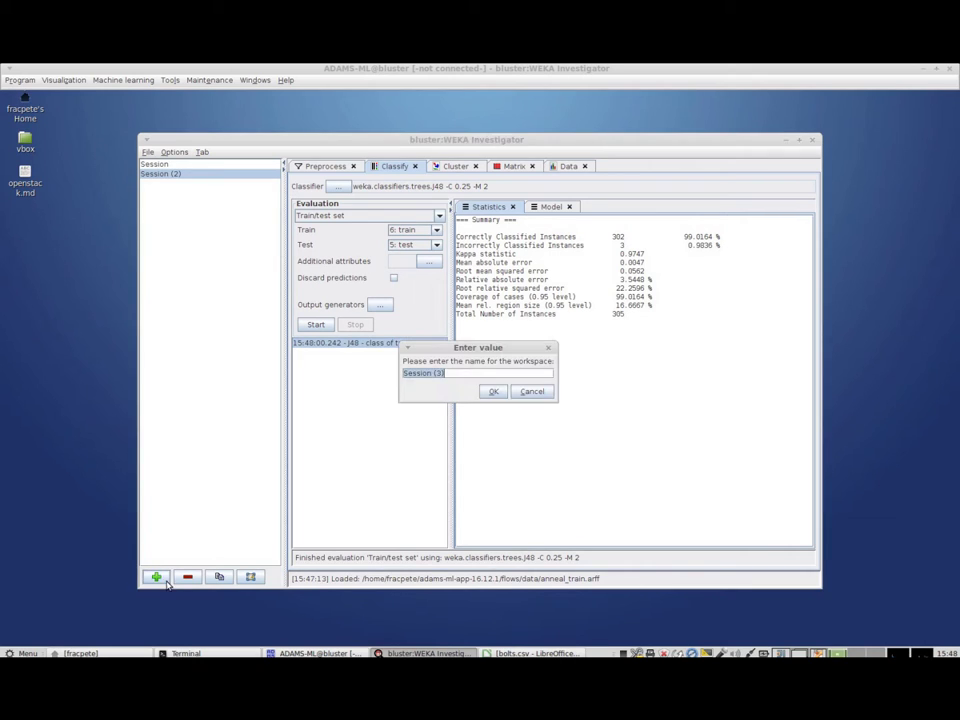
{"action": "left_click", "coordinate": [493, 391]}
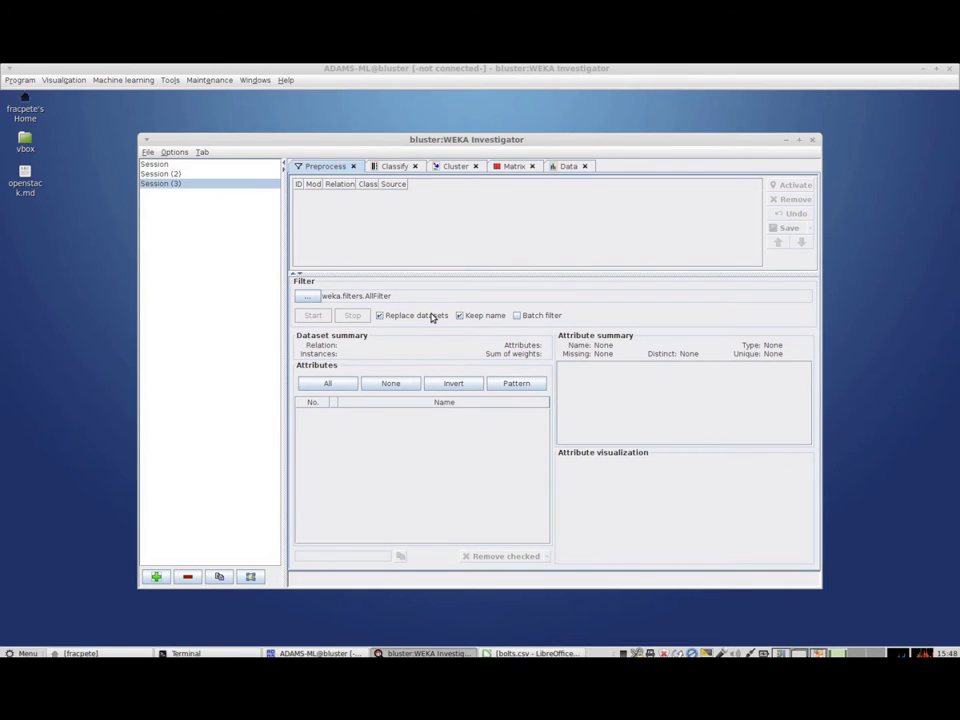
{"action": "left_click", "coordinate": [147, 152]}
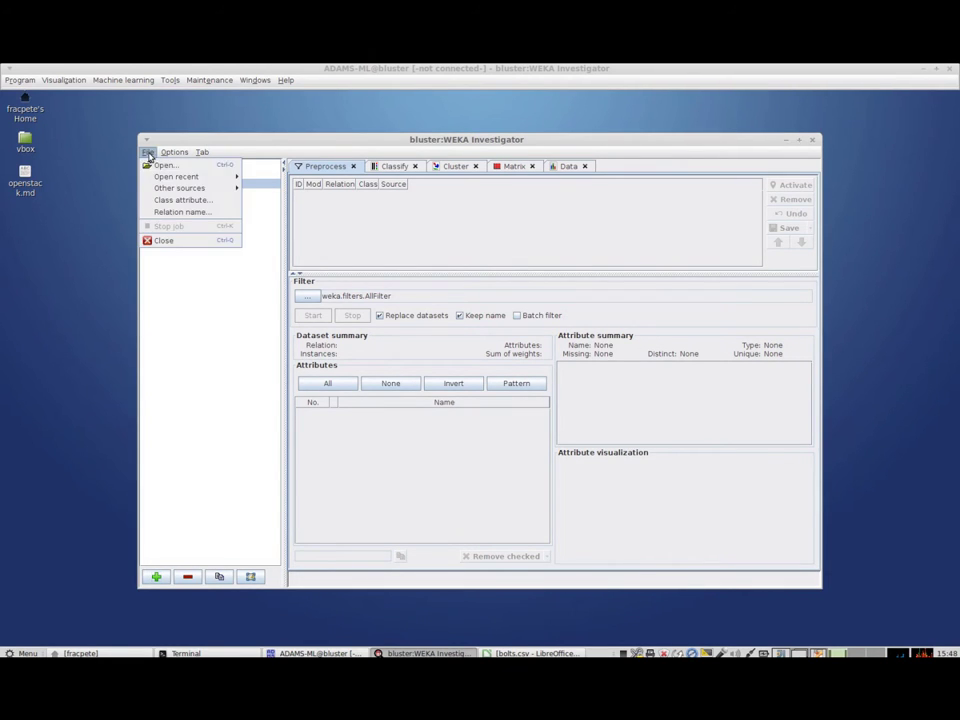
{"action": "left_click", "coordinate": [160, 165]}
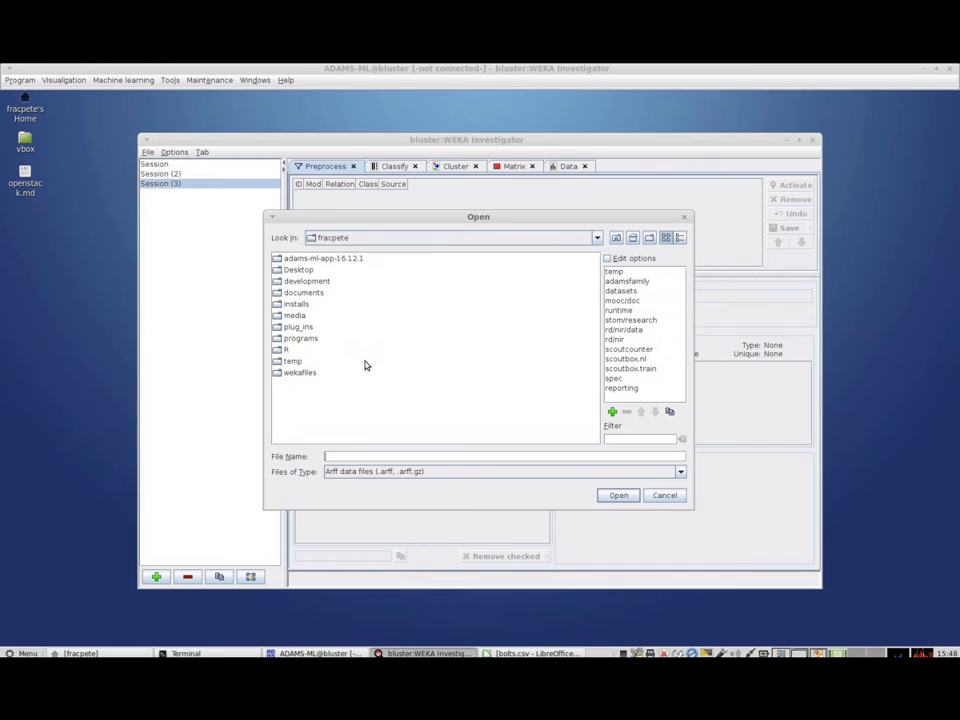
{"action": "left_click", "coordinate": [621, 291]}
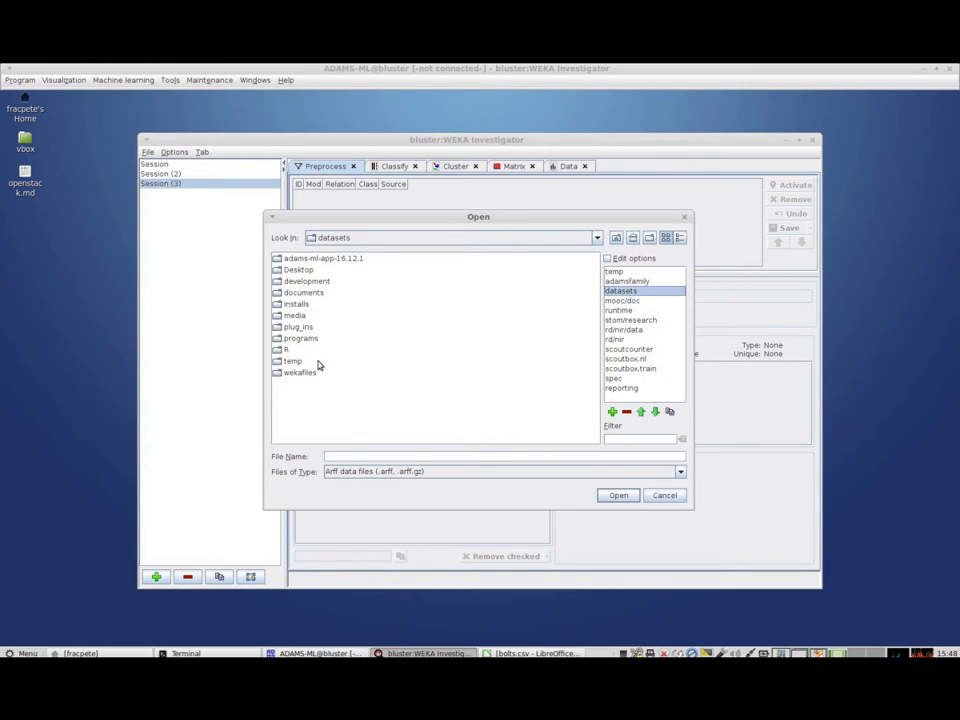
{"action": "left_click", "coordinate": [289, 373]}
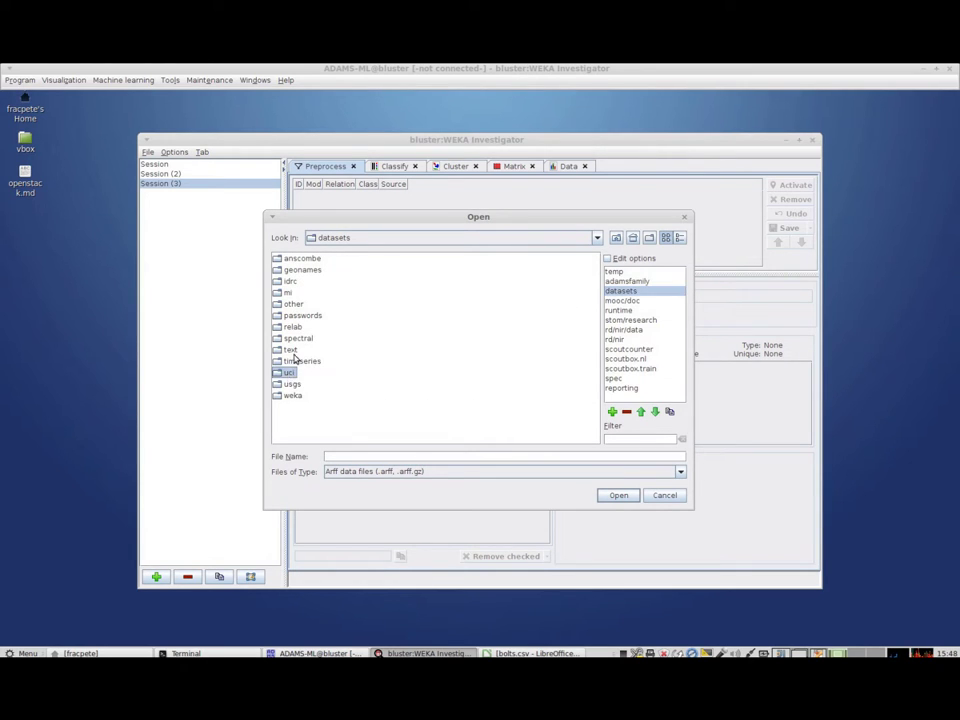
{"action": "double_click", "coordinate": [298, 259]}
{"action": "left_click_drag", "start_coordinate": [328, 437], "coordinate": [491, 347]}
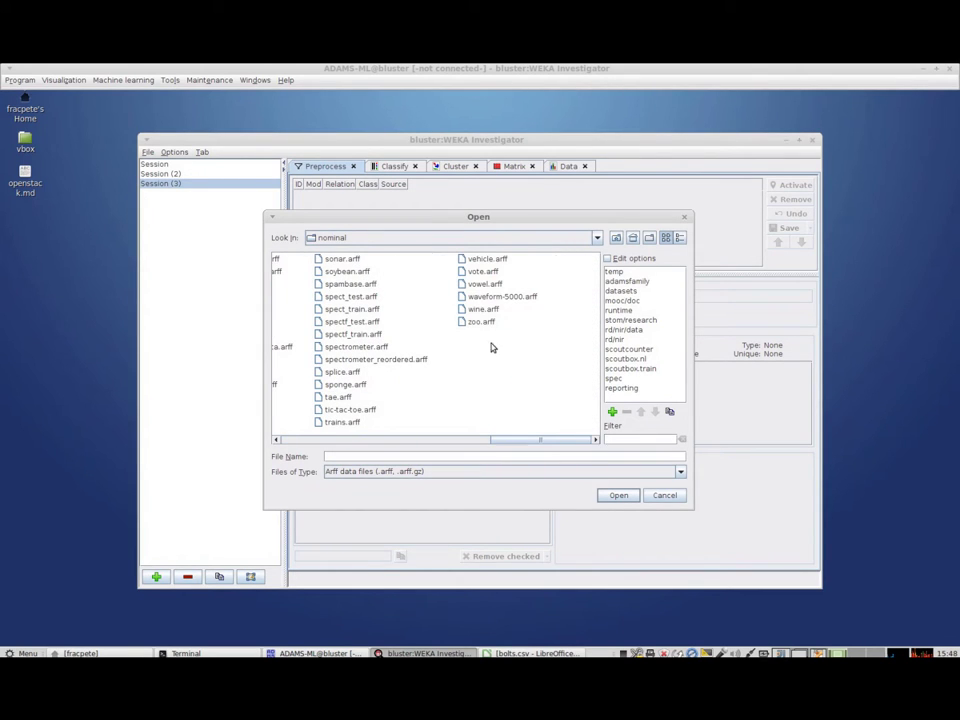
{"action": "left_click", "coordinate": [483, 271]}
{"action": "left_click", "coordinate": [615, 495]}
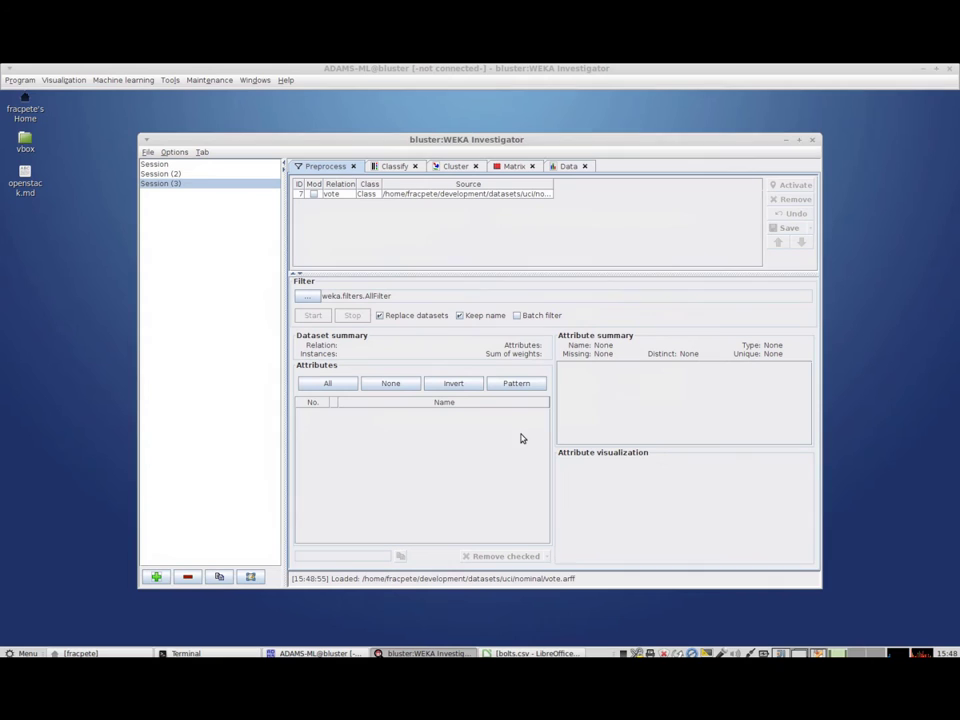
Remove the Class attribute from the vote dataset and review the remaining attributes
{"action": "left_click", "coordinate": [407, 194]}
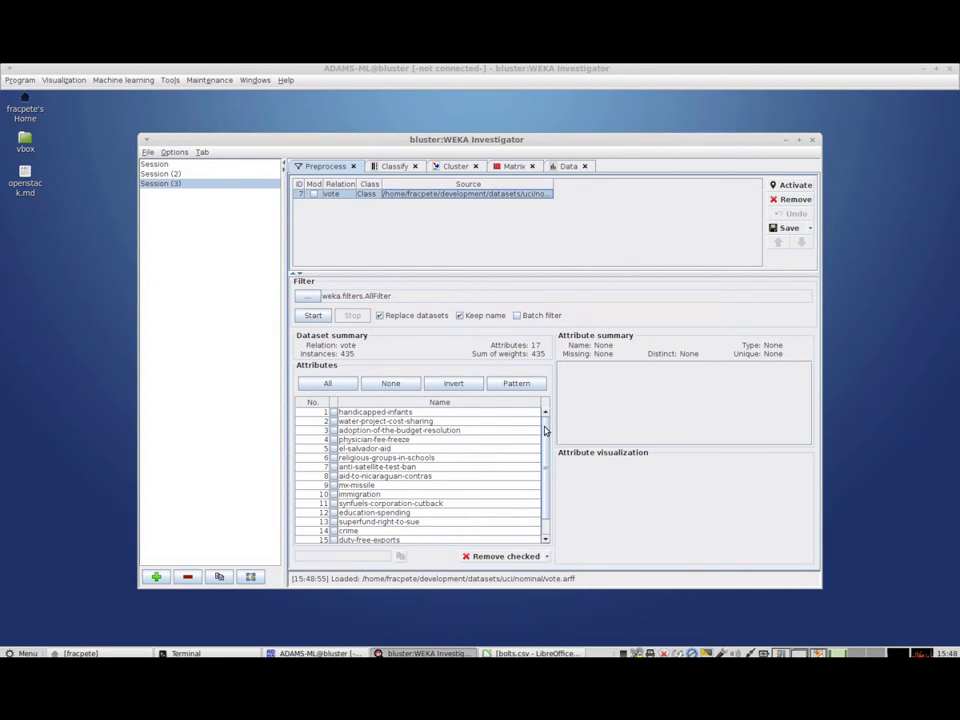
{"action": "scroll", "coordinate": [543, 490], "scroll_direction": "down", "scroll_amount": 2}
{"action": "left_click", "coordinate": [336, 539]}
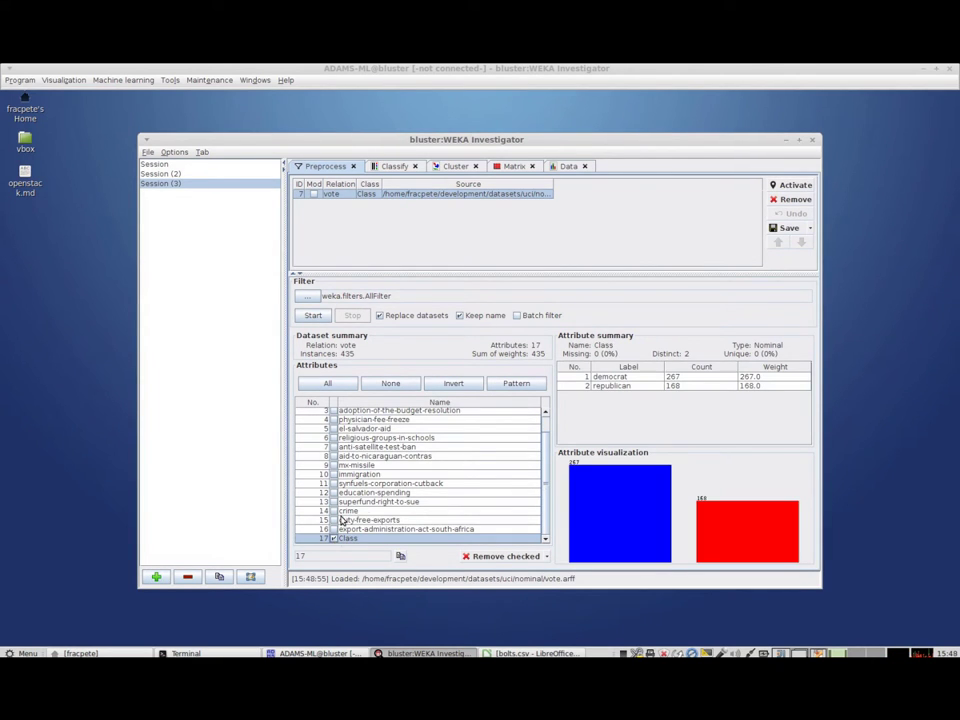
{"action": "left_click", "coordinate": [494, 558]}
{"action": "left_click_drag", "start_coordinate": [545, 480], "coordinate": [551, 456]}
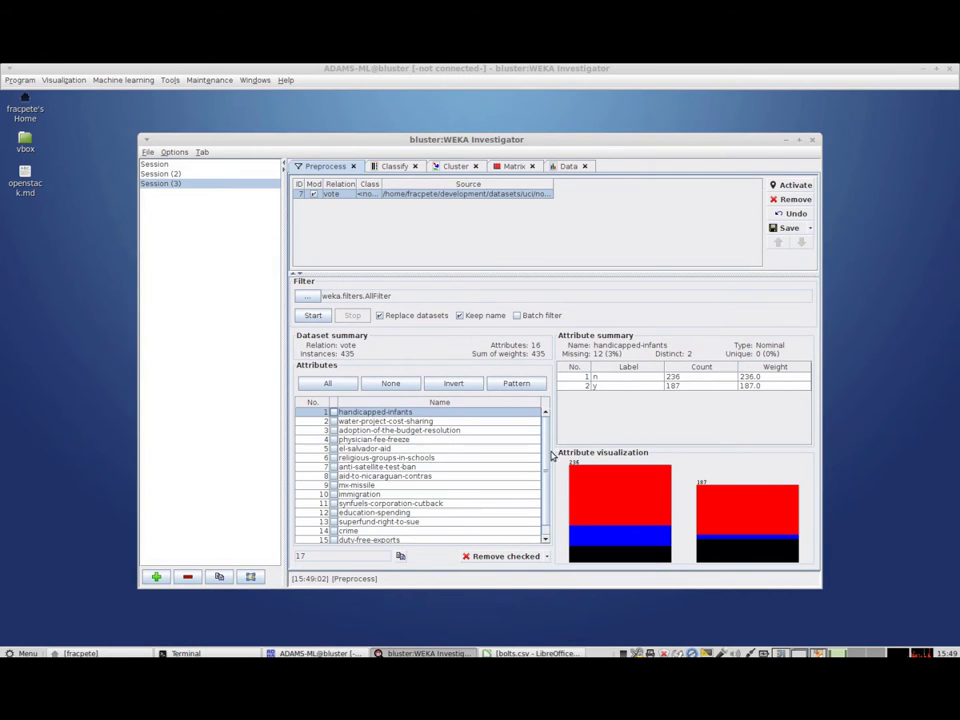
Widen the Class column and check the class attribute choices of the vote dataset without picking one
{"action": "left_click_drag", "start_coordinate": [381, 185], "coordinate": [432, 196]}
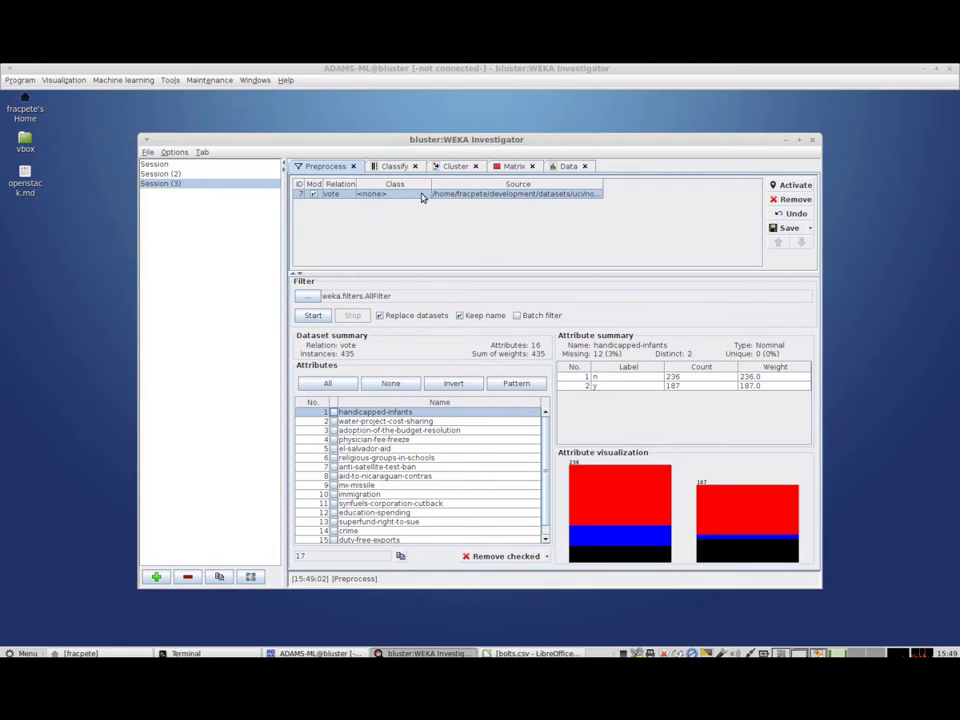
{"action": "left_click", "coordinate": [421, 195]}
{"action": "left_click_drag", "start_coordinate": [428, 218], "coordinate": [469, 229]}
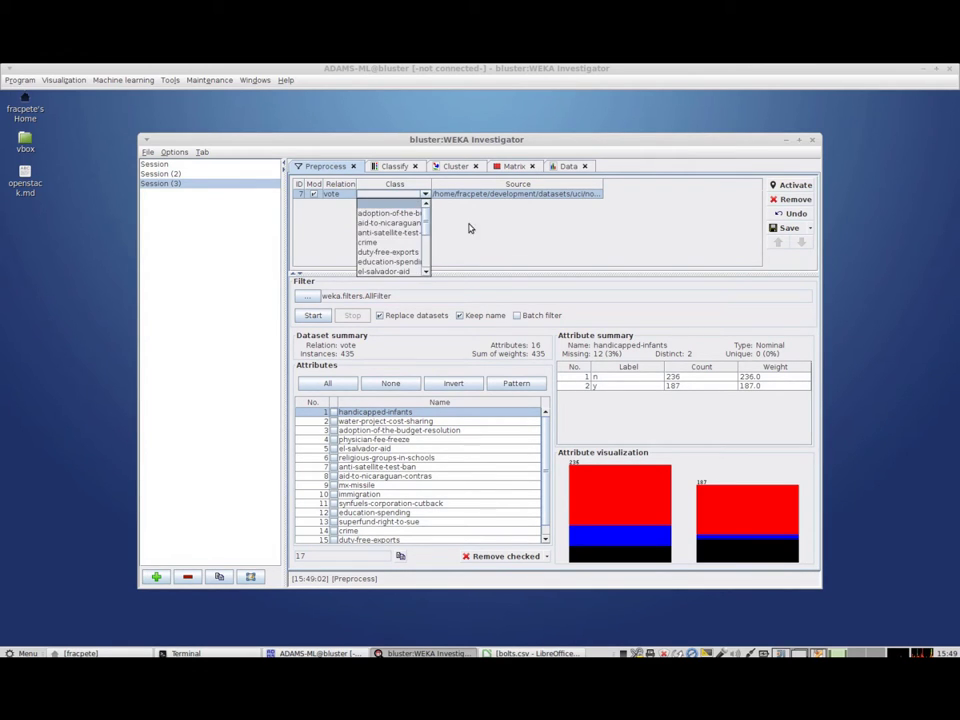
{"action": "left_click", "coordinate": [495, 236]}
Cluster the vote dataset with the default SimpleKMeans, using it for both train and test, and inspect the clustered instances in the statistics
{"action": "left_click", "coordinate": [457, 167]}
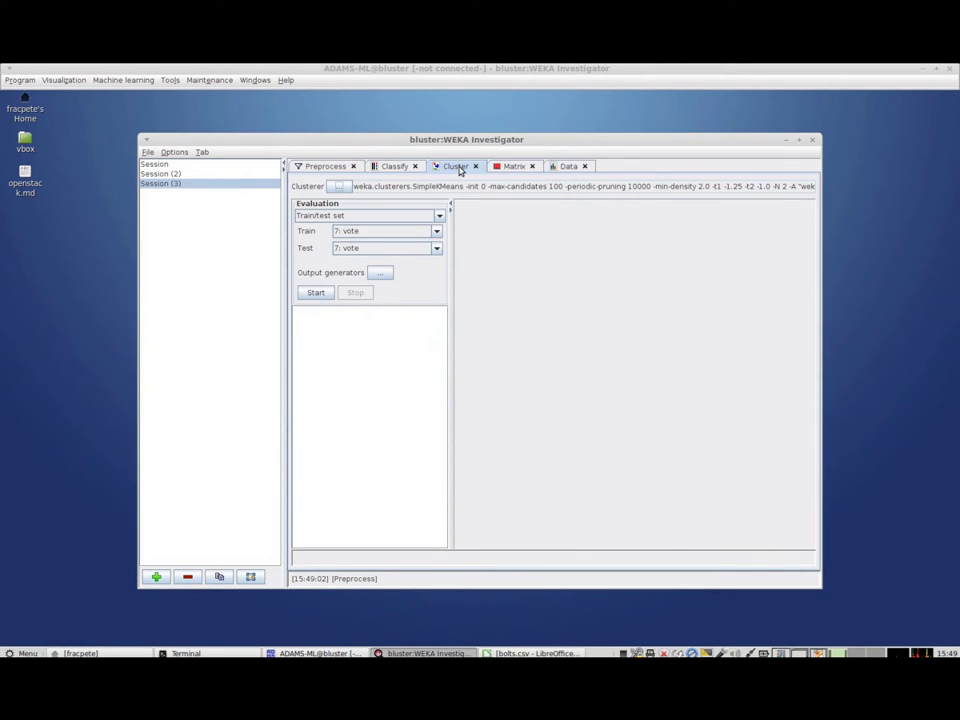
{"action": "left_click", "coordinate": [316, 293]}
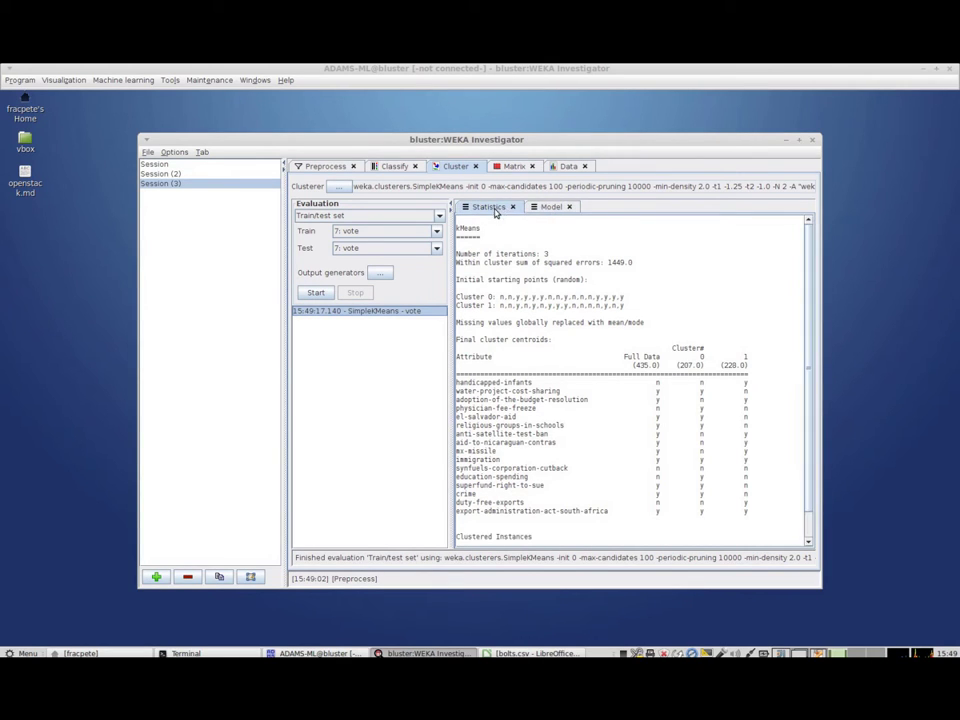
{"action": "scroll", "coordinate": [574, 458], "scroll_direction": "down", "scroll_amount": 1}
{"action": "left_click_drag", "start_coordinate": [524, 534], "coordinate": [456, 524]}
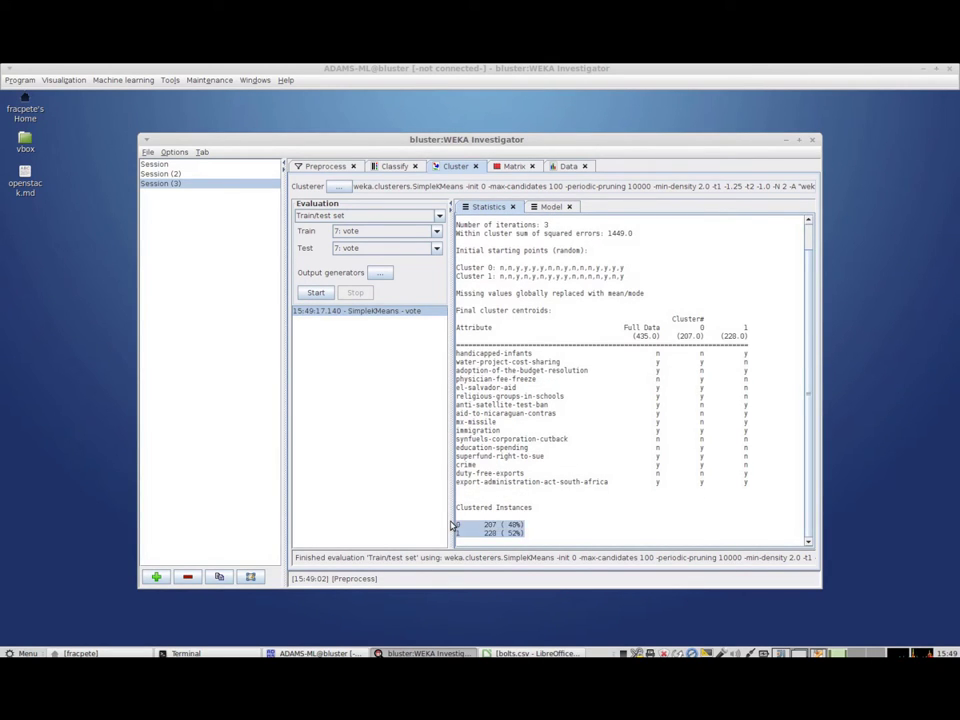
Generate the cluster assignments as an additional output of the SimpleKMeans vote result with default settings and view the assignment table
{"action": "left_click", "coordinate": [372, 311]}
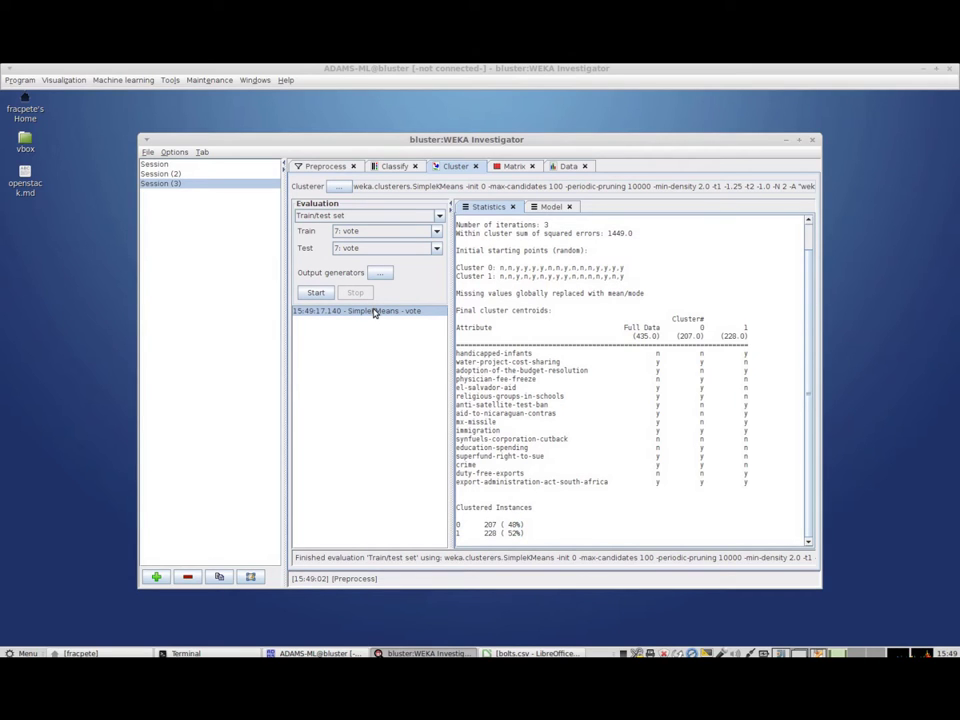
{"action": "right_click", "coordinate": [373, 313]}
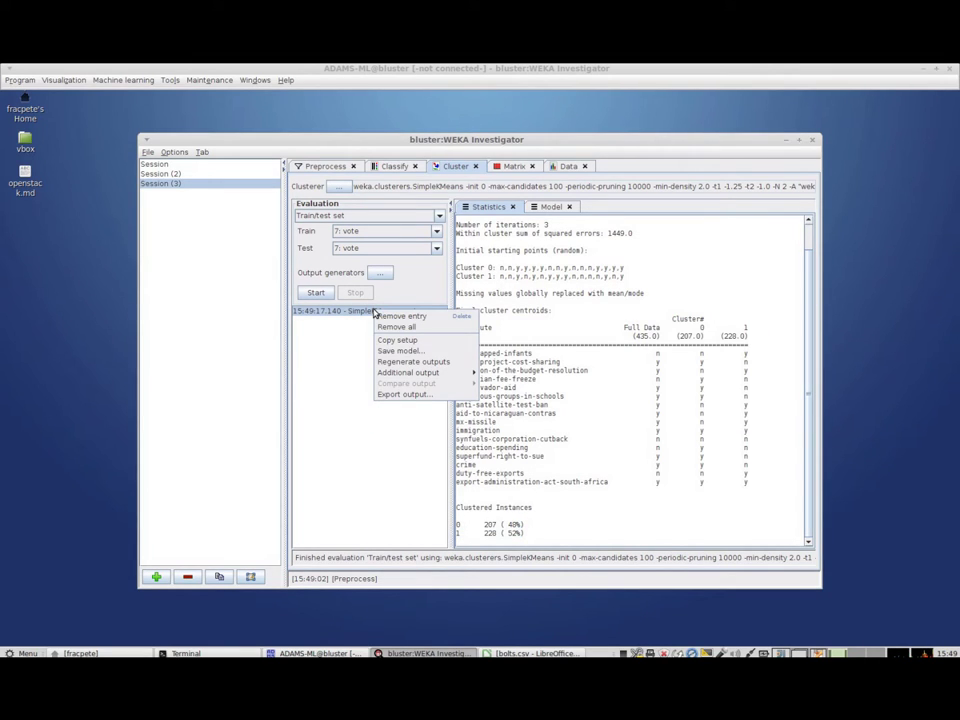
{"action": "mouse_move", "coordinate": [411, 376]}
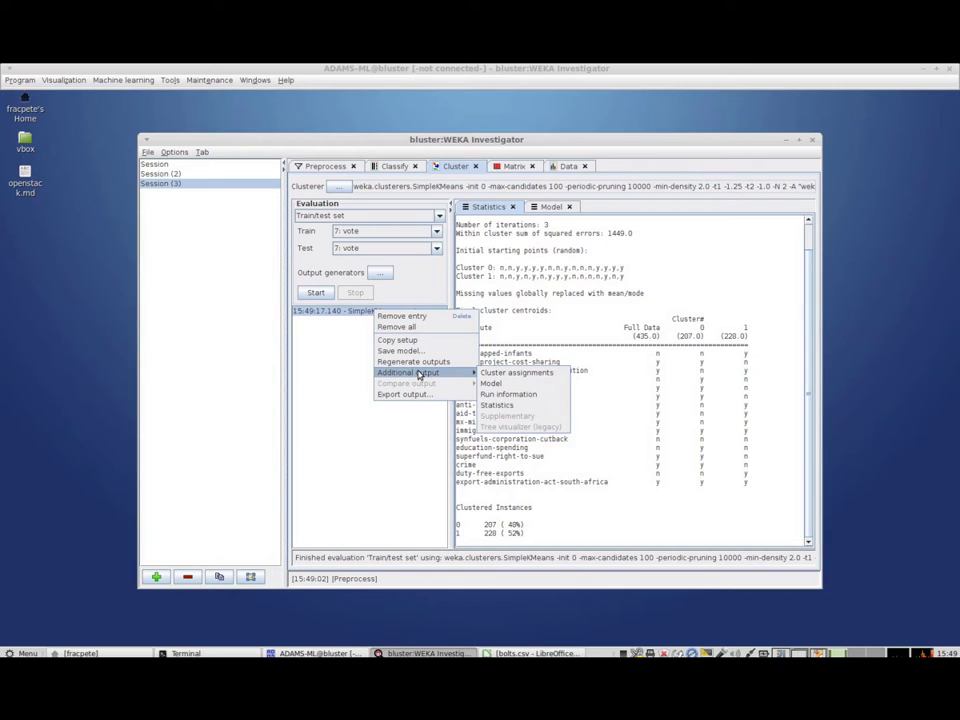
{"action": "left_click", "coordinate": [518, 372]}
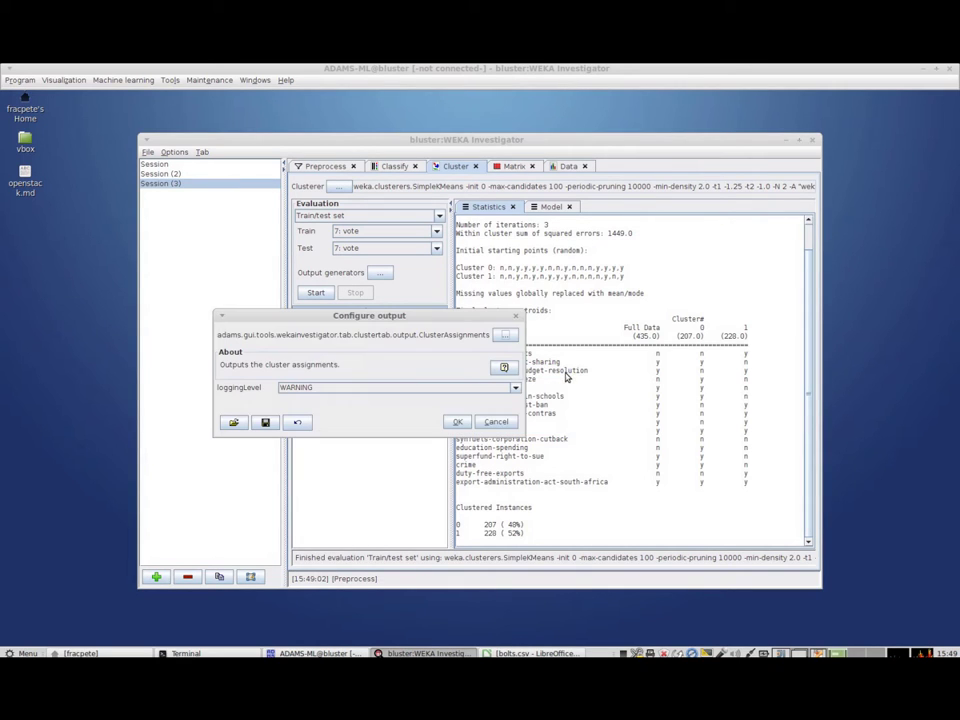
{"action": "left_click", "coordinate": [457, 421]}
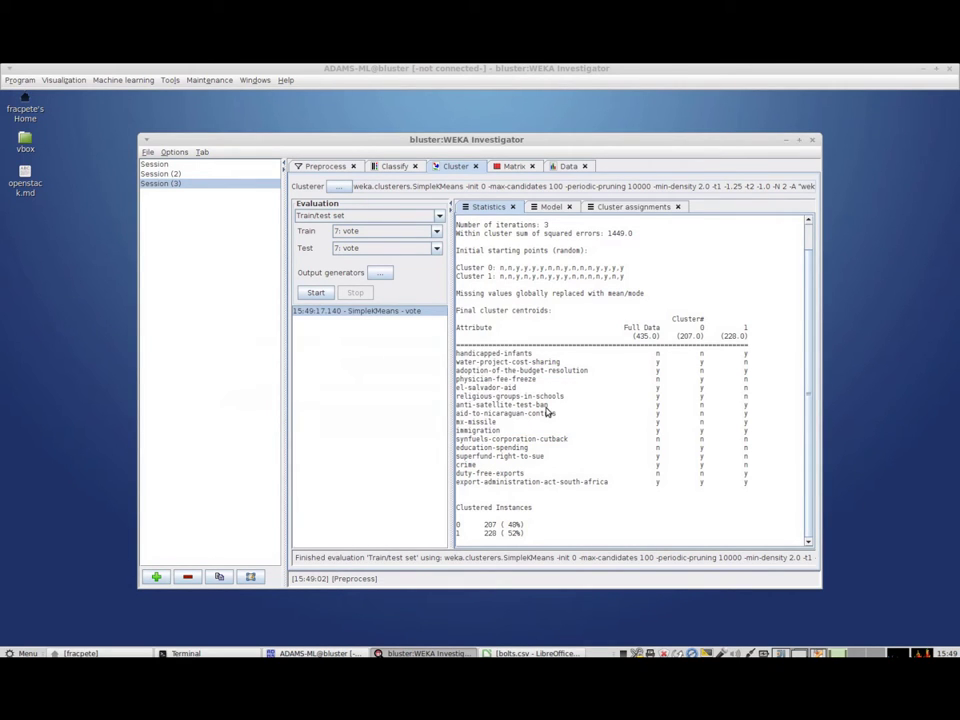
{"action": "left_click", "coordinate": [651, 207]}
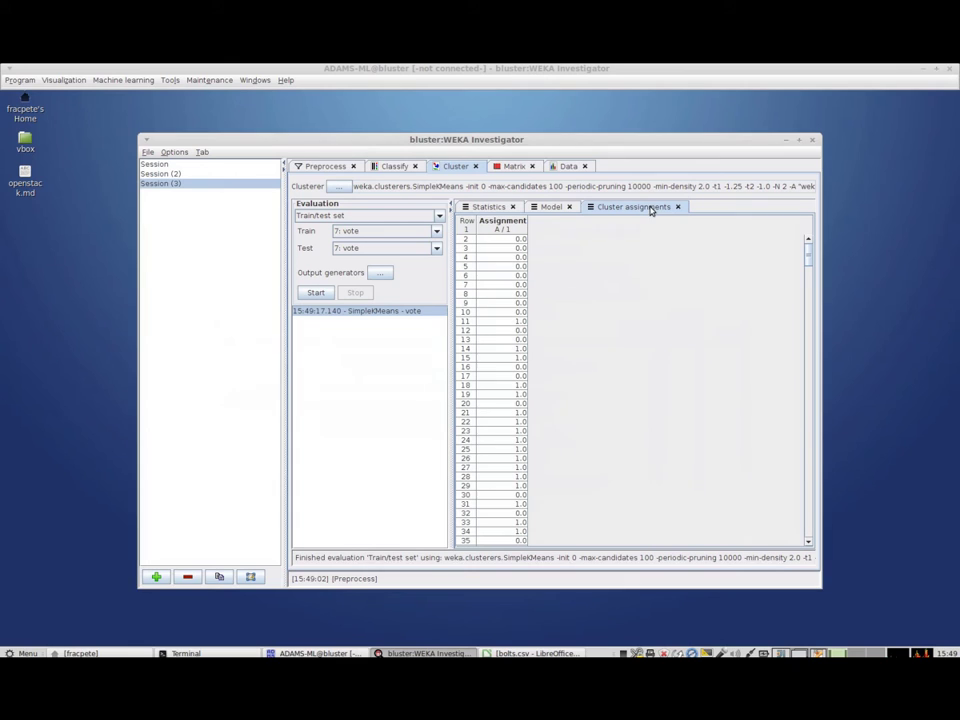
Sort the table by Assignment, plot that column as a histogram with 2 manual bins, inspect both bars down to the baseline, and close the plot
{"action": "left_click_drag", "start_coordinate": [808, 252], "coordinate": [538, 244]}
{"action": "left_click", "coordinate": [517, 230]}
{"action": "right_click", "coordinate": [517, 230]}
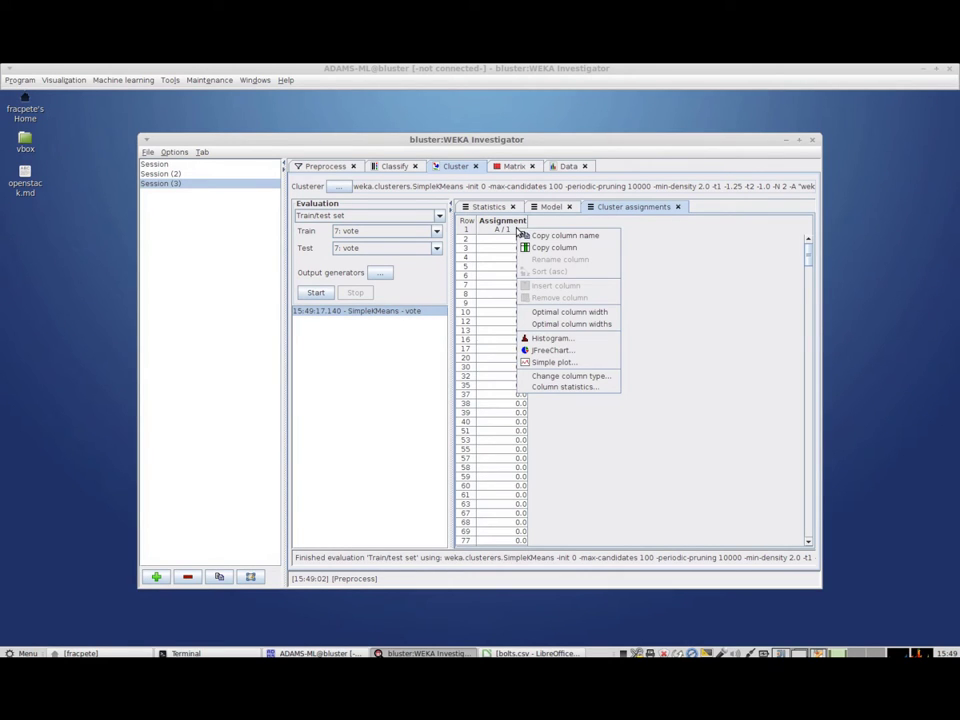
{"action": "left_click", "coordinate": [567, 340]}
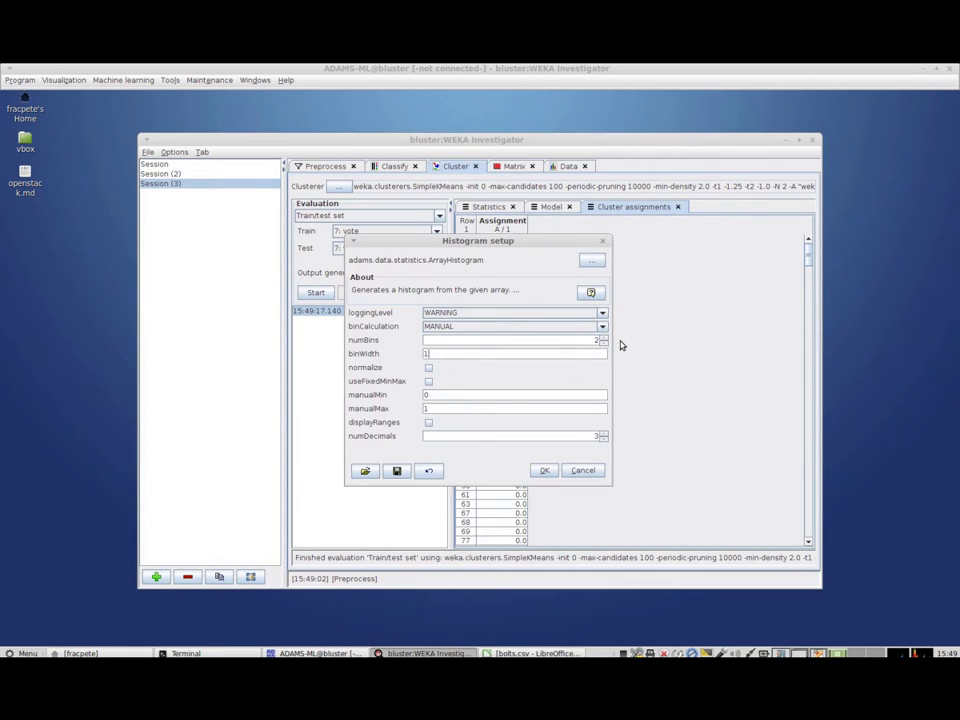
{"action": "left_click", "coordinate": [545, 471]}
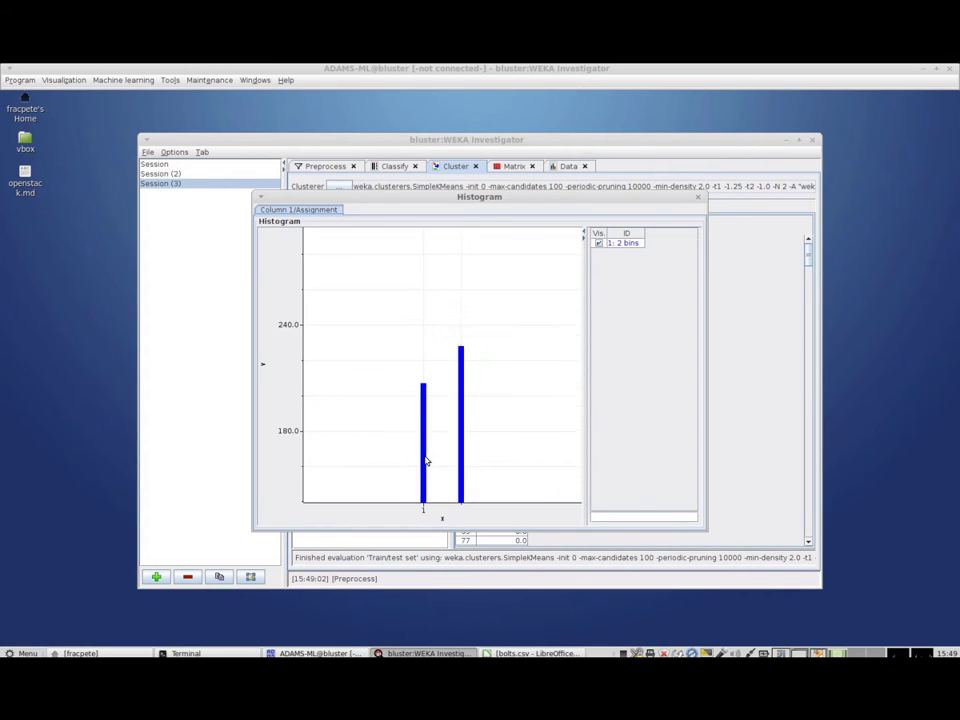
{"action": "left_click_drag", "start_coordinate": [494, 474], "coordinate": [493, 397]}
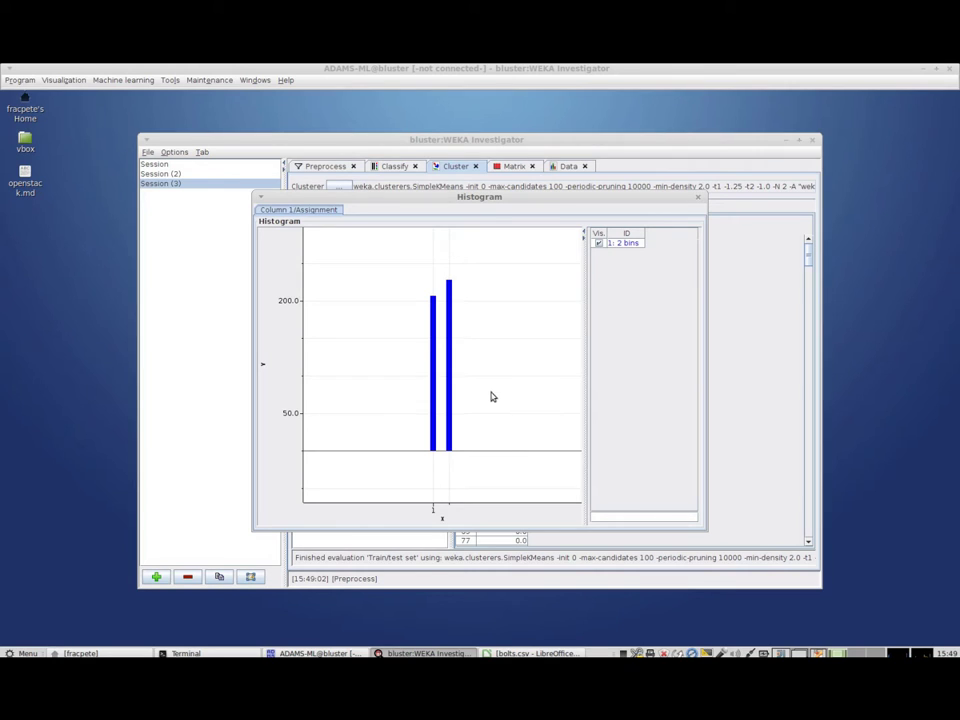
{"action": "scroll", "coordinate": [438, 333], "scroll_direction": "up", "scroll_amount": 1}
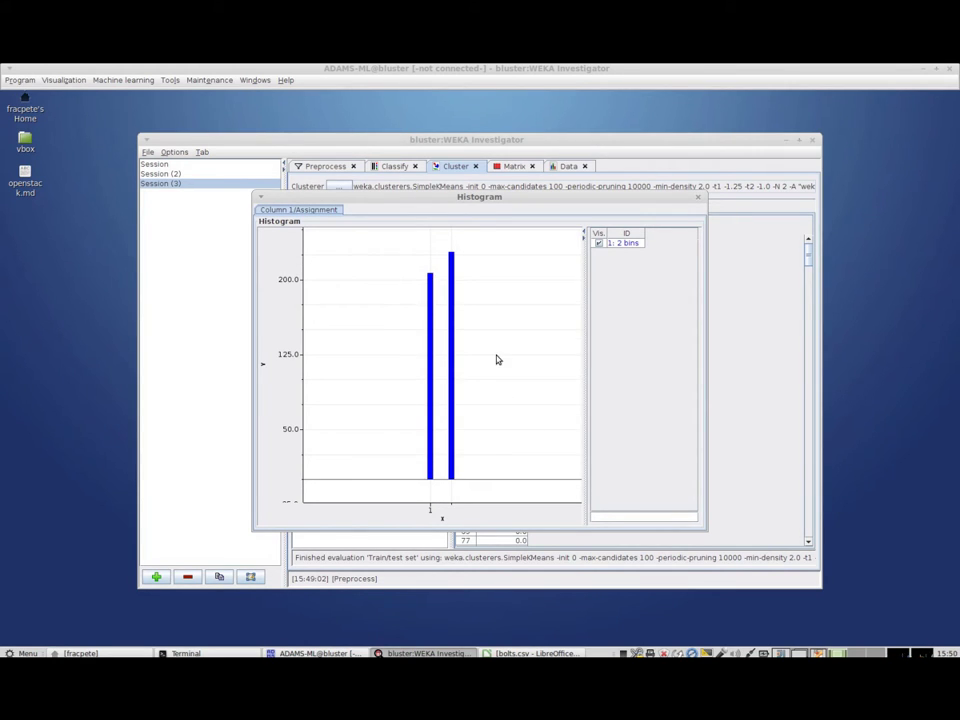
{"action": "left_click", "coordinate": [698, 199]}
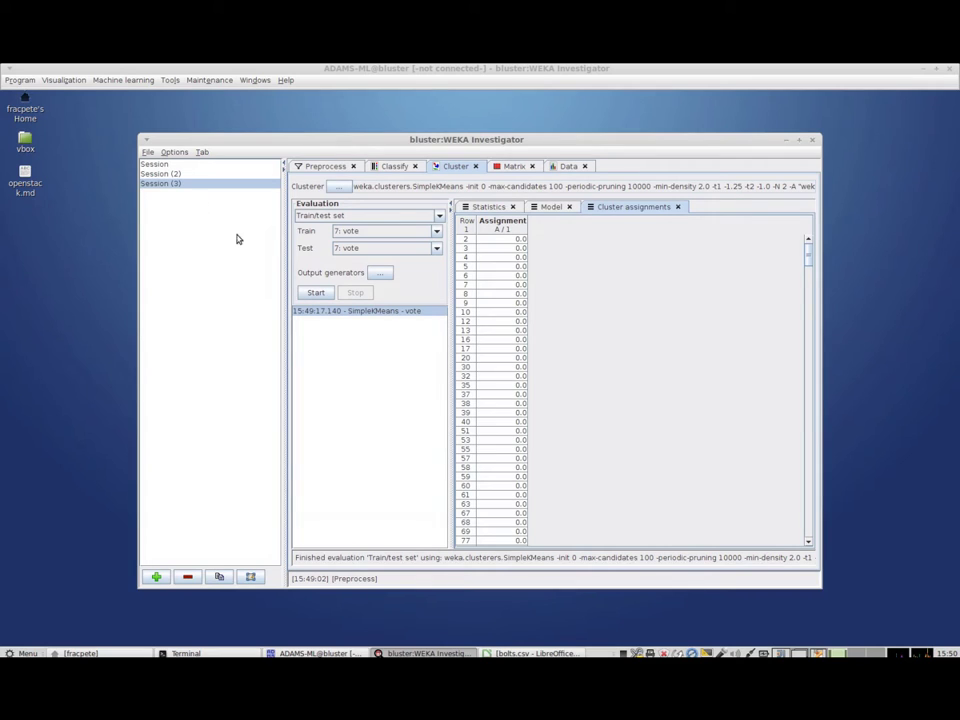
Save all workspaces to a file named workspace.ser in the home folder
{"action": "left_click", "coordinate": [250, 578]}
{"action": "left_click", "coordinate": [257, 602]}
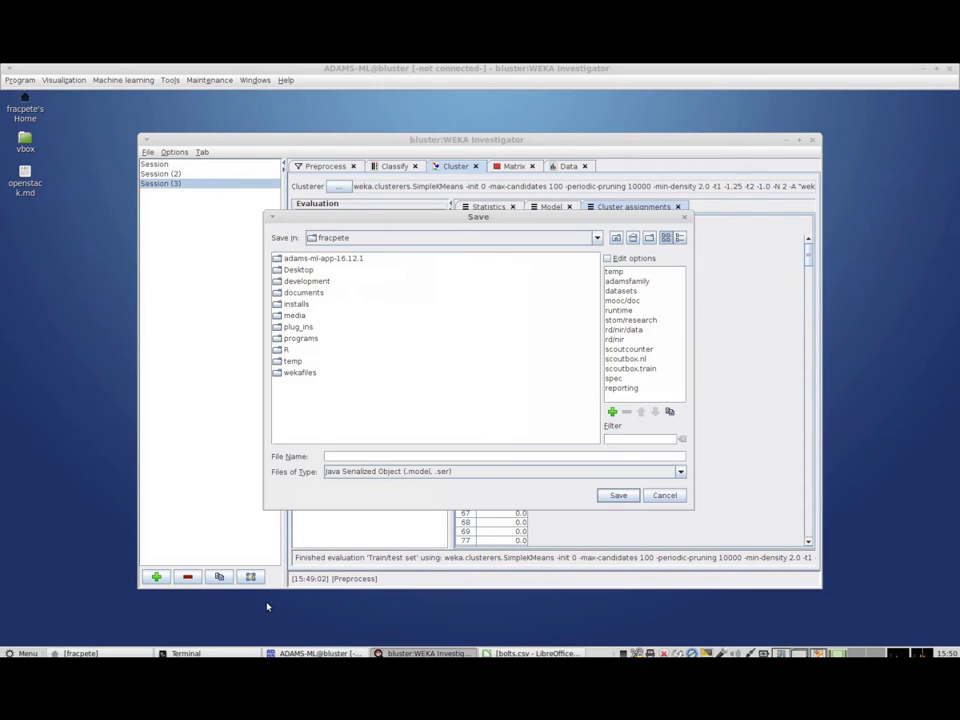
{"action": "left_click", "coordinate": [370, 455]}
{"action": "type", "text": "workspace.ser"}
{"action": "left_click", "coordinate": [628, 495]}
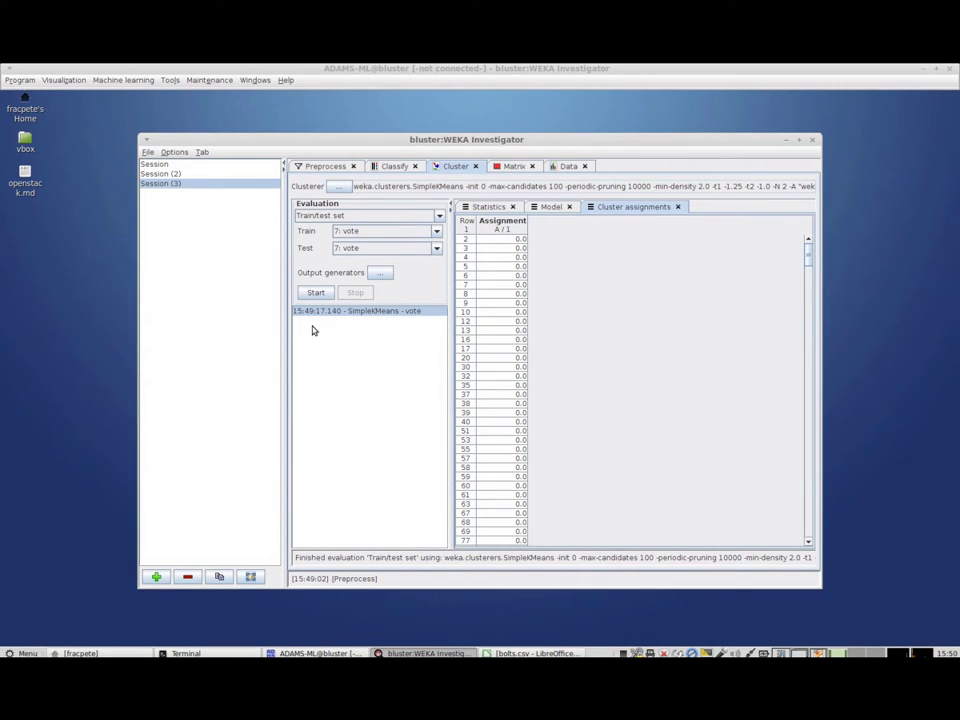
Remove all three workspaces, Session, Session (2) and Session (3), from the list
{"action": "mouse_move", "coordinate": [309, 324]}
{"action": "left_click", "coordinate": [172, 165]}
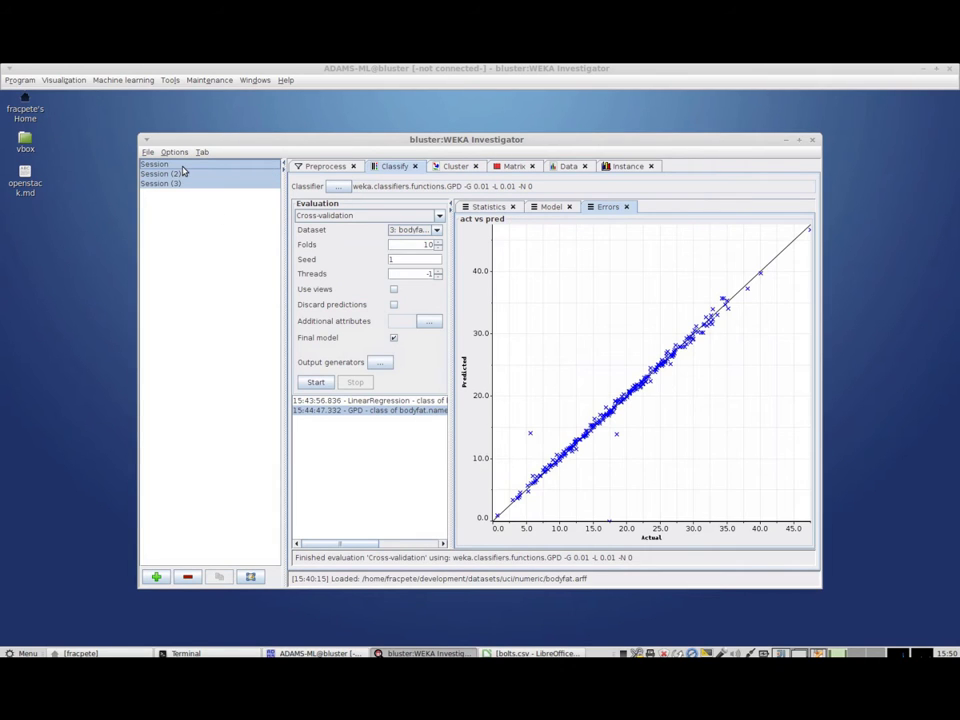
{"action": "left_click", "coordinate": [184, 578]}
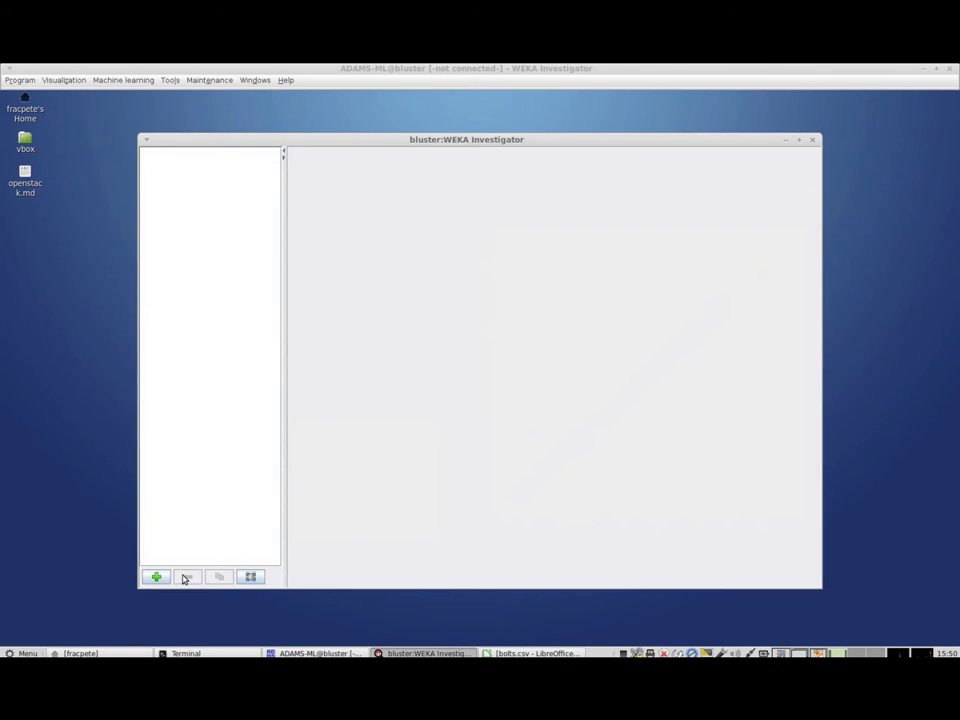
Load the workspaces from workspace.ser and look over the anneal datasets in Session (2)
{"action": "left_click", "coordinate": [250, 578]}
{"action": "left_click", "coordinate": [251, 591]}
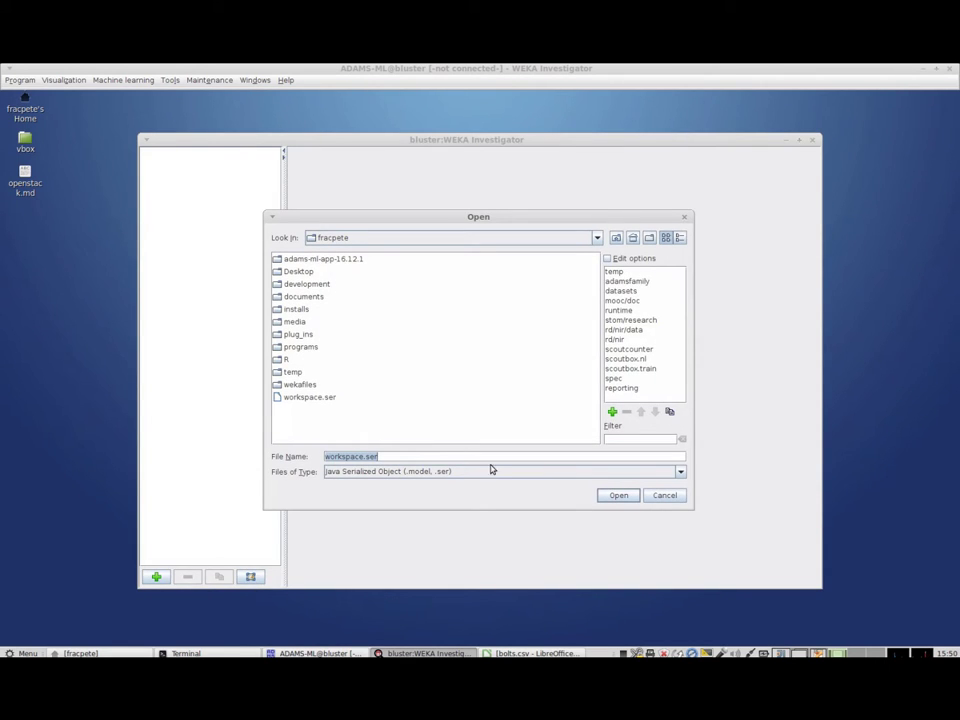
{"action": "left_click", "coordinate": [618, 495]}
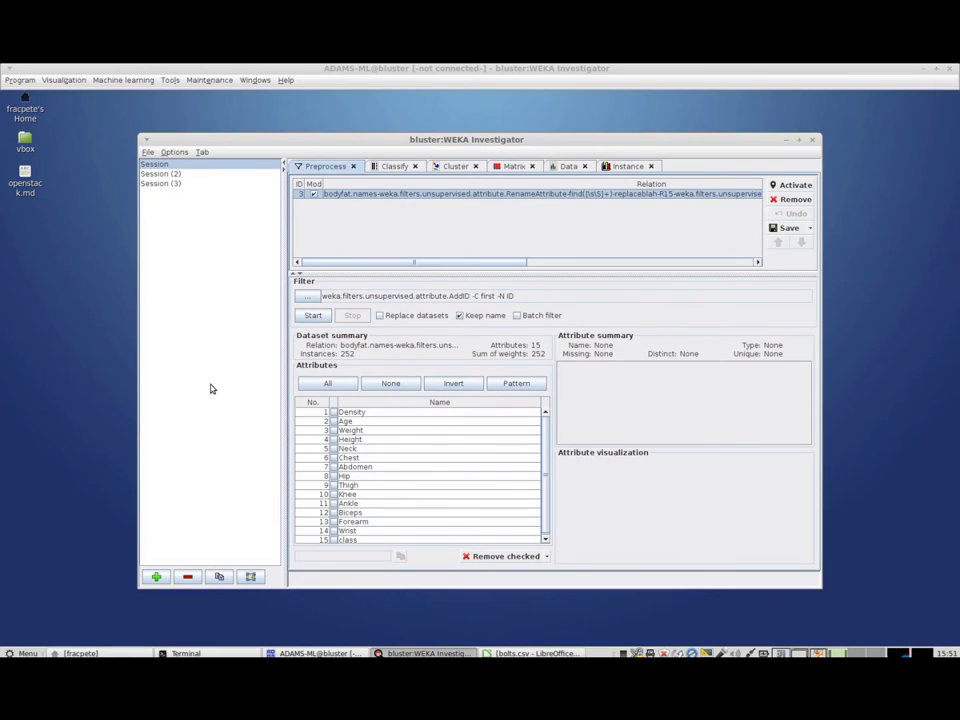
{"action": "left_click", "coordinate": [156, 175]}
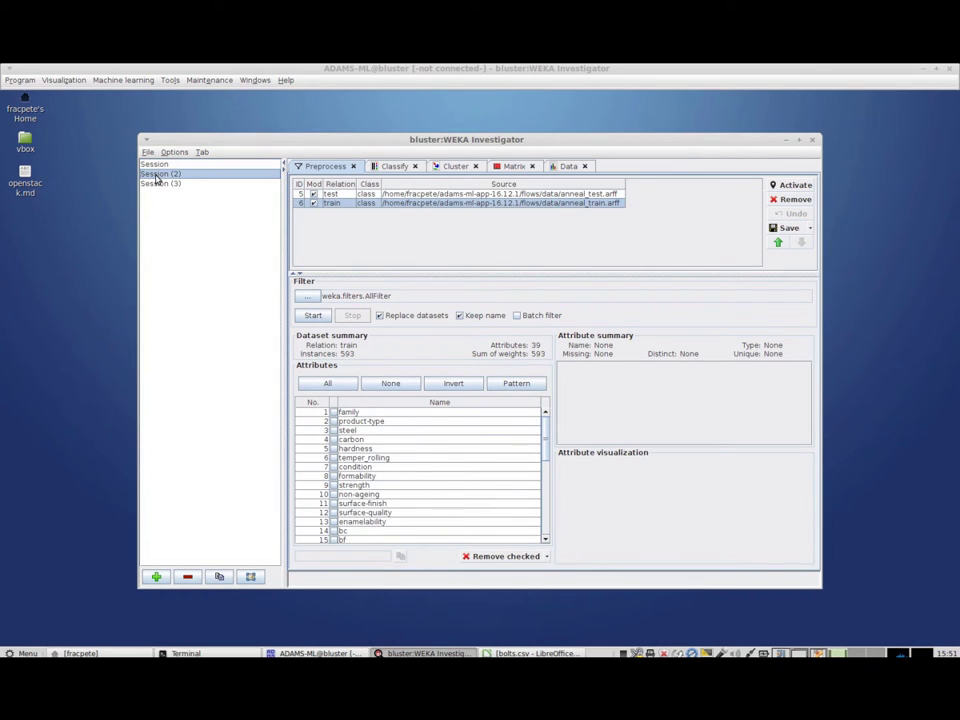
Regenerate the outputs of the SimpleKMeans vote clustering in Session (3)
{"action": "left_click", "coordinate": [164, 184]}
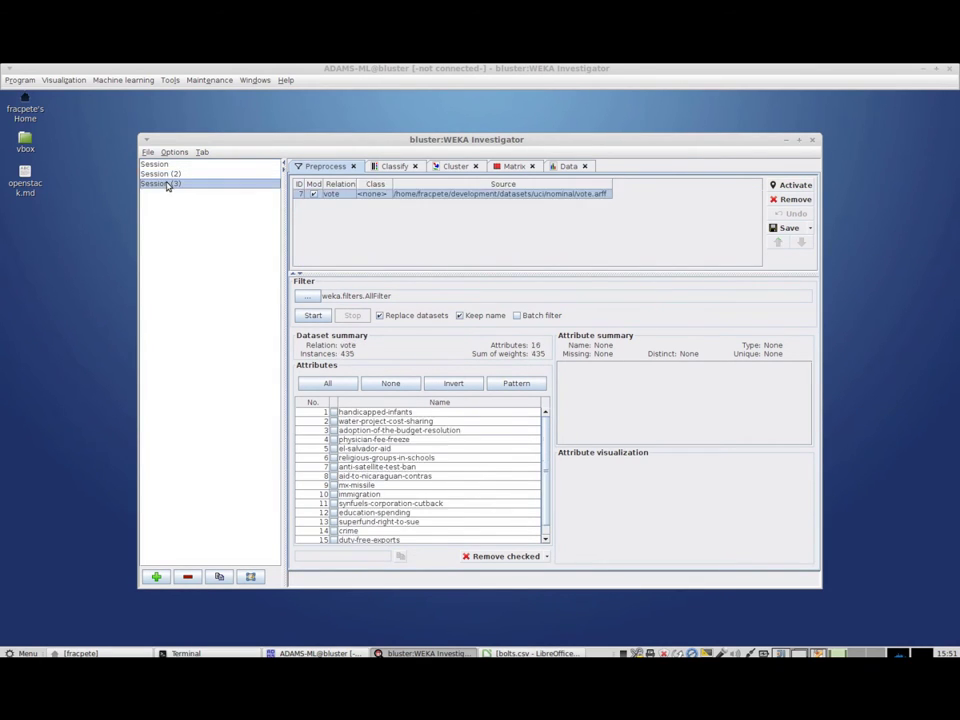
{"action": "left_click", "coordinate": [450, 165]}
{"action": "right_click", "coordinate": [367, 314]}
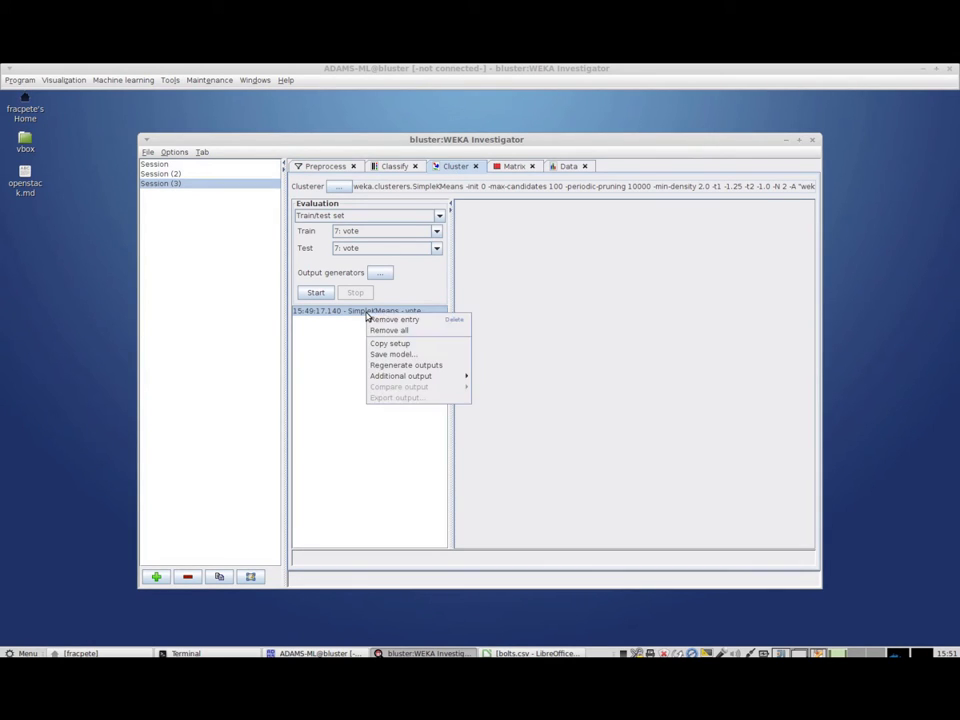
{"action": "left_click", "coordinate": [434, 365]}
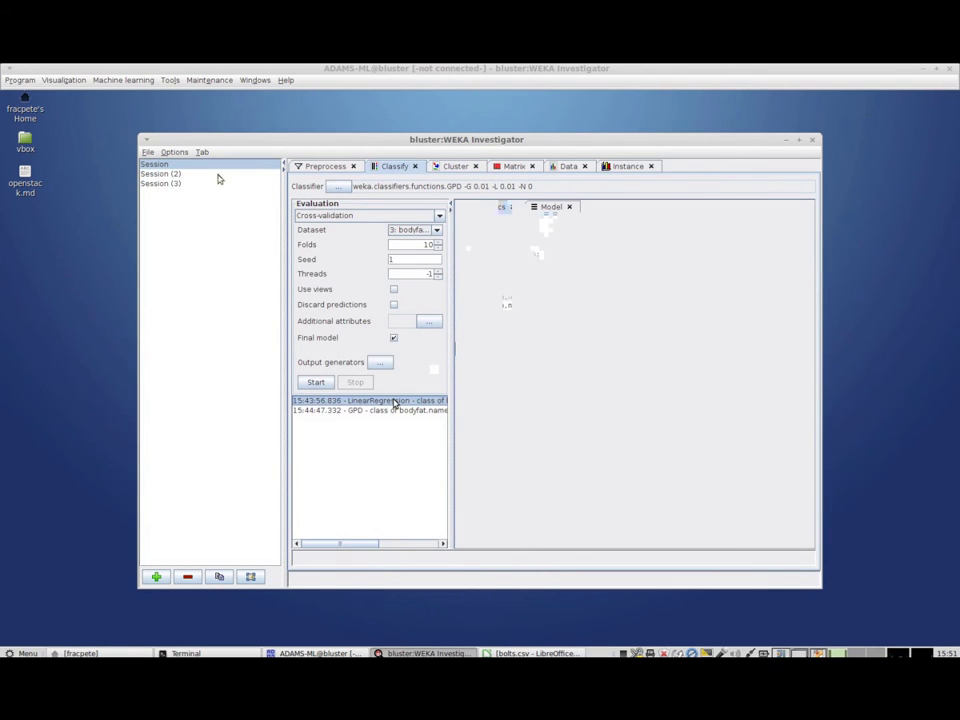
Regenerate the outputs of the J48 train/test evaluation in Session (2)
{"action": "left_click", "coordinate": [212, 175]}
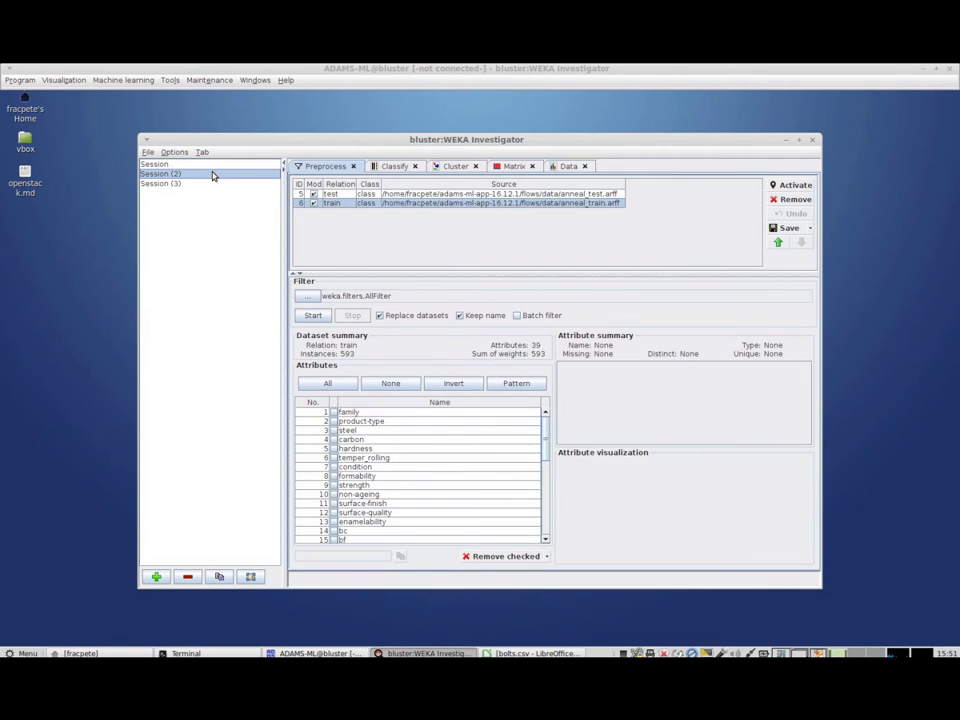
{"action": "left_click", "coordinate": [395, 166]}
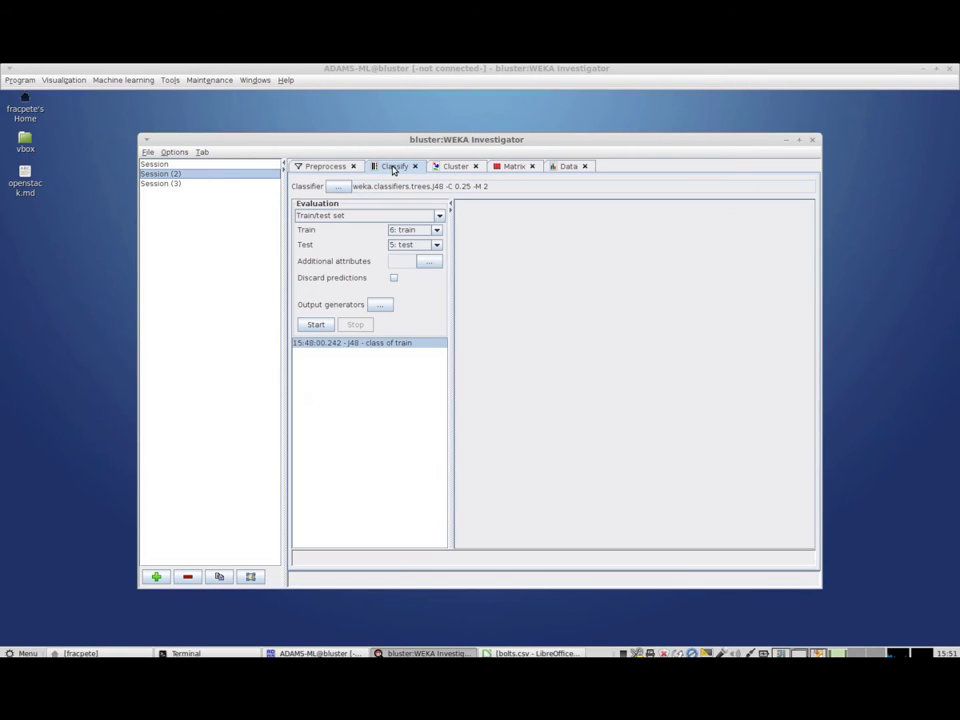
{"action": "right_click", "coordinate": [369, 349]}
{"action": "left_click", "coordinate": [433, 397]}
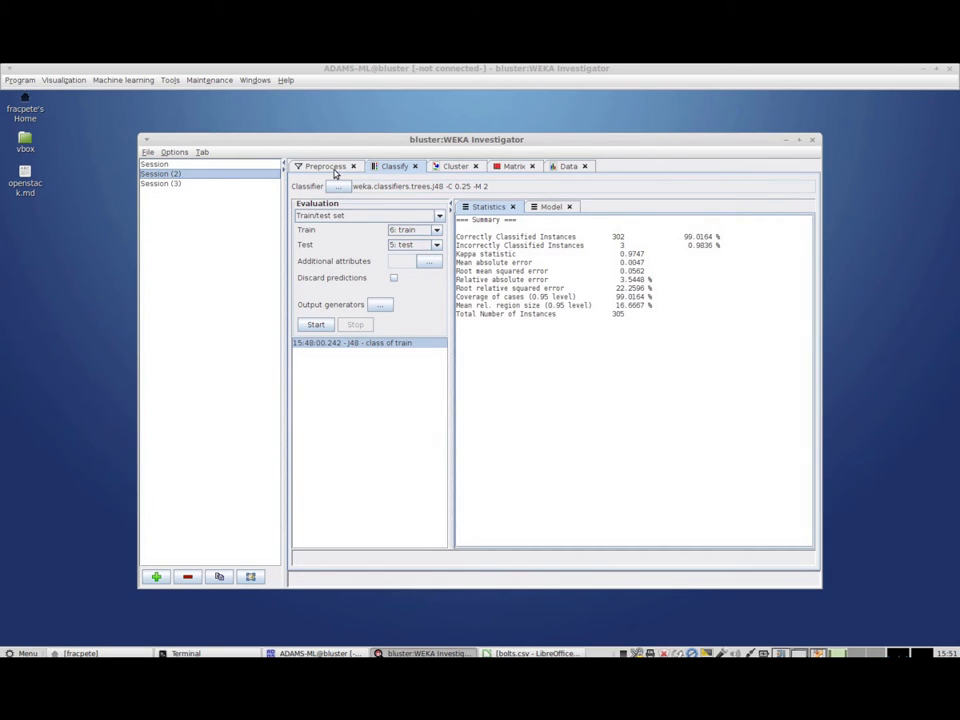
Regenerate the outputs of the LinearRegression and GPD evaluations in the first Session and compare their statistics
{"action": "left_click", "coordinate": [168, 165]}
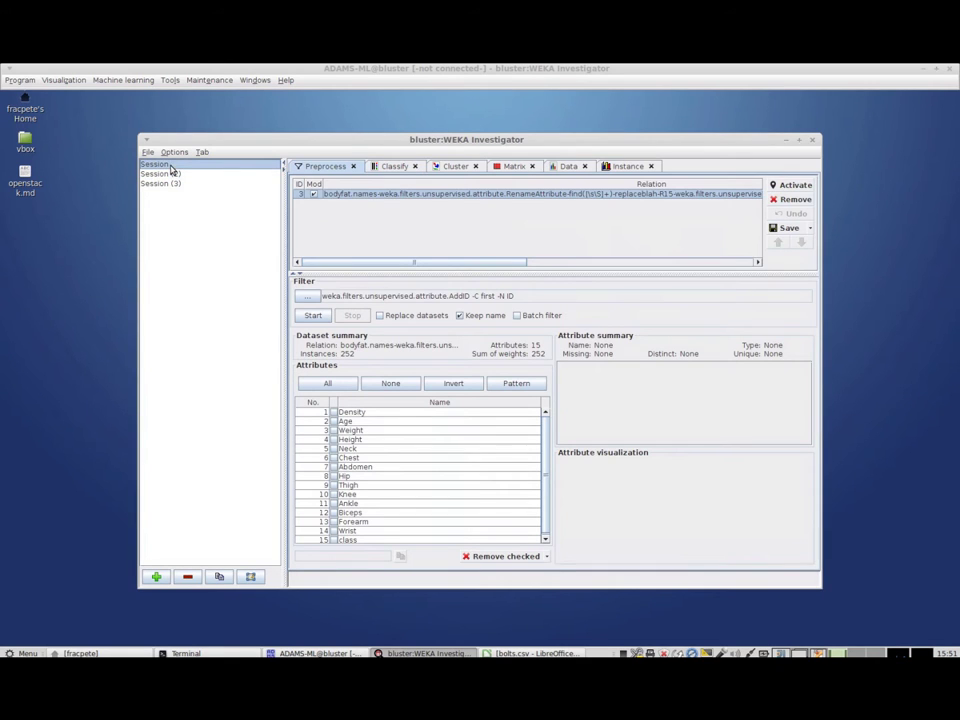
{"action": "left_click", "coordinate": [394, 166]}
{"action": "left_click", "coordinate": [394, 401]}
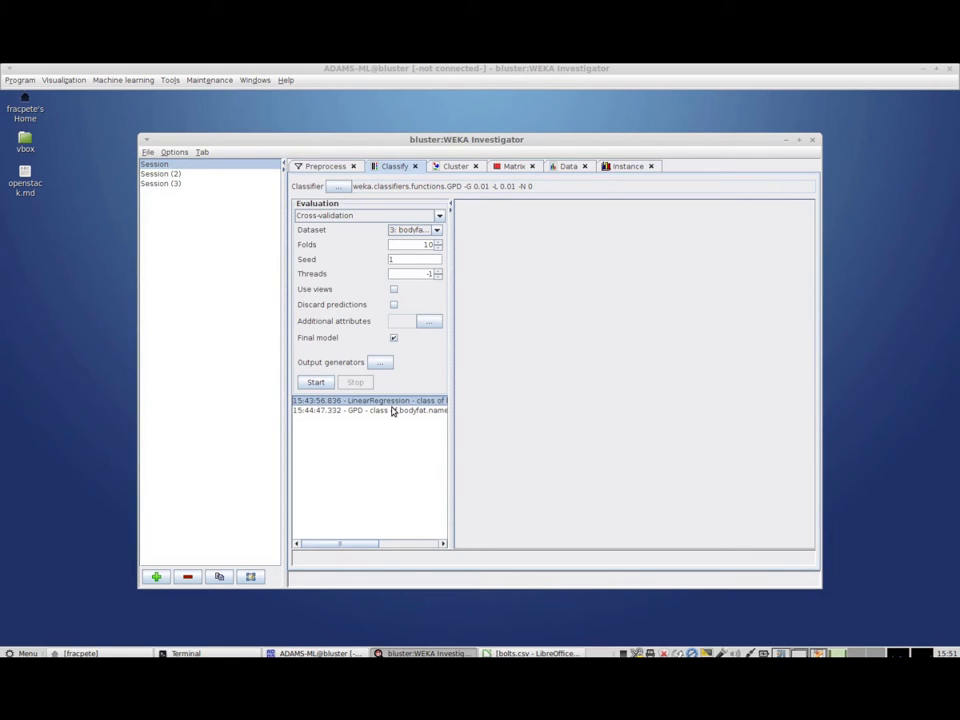
{"action": "right_click", "coordinate": [393, 411]}
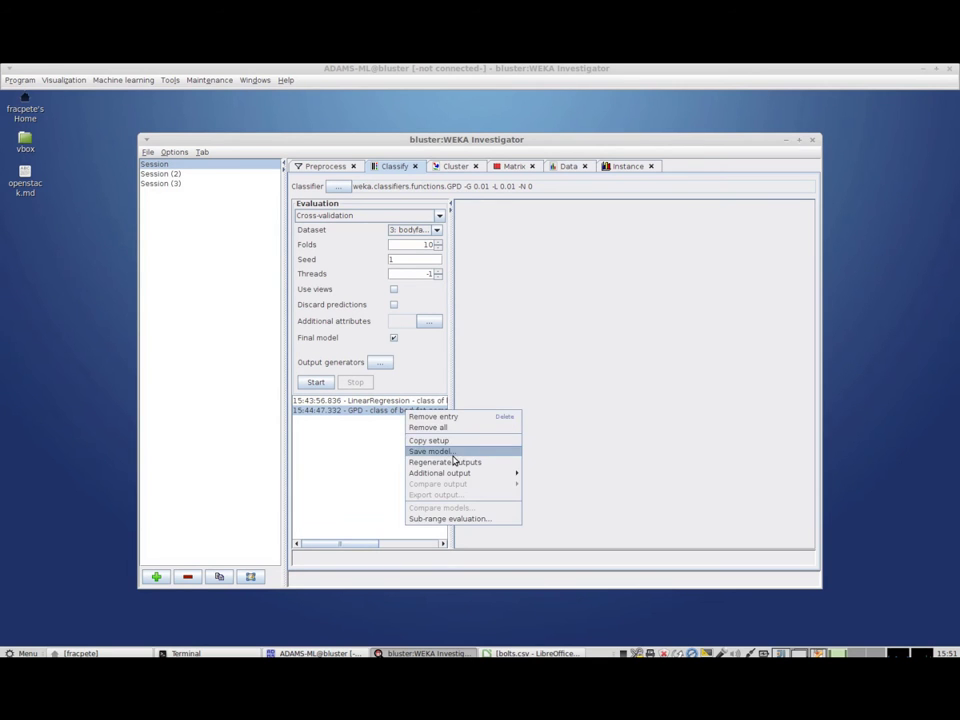
{"action": "key", "text": "Escape"}
{"action": "left_click", "coordinate": [432, 401]}
{"action": "left_click", "coordinate": [441, 411]}
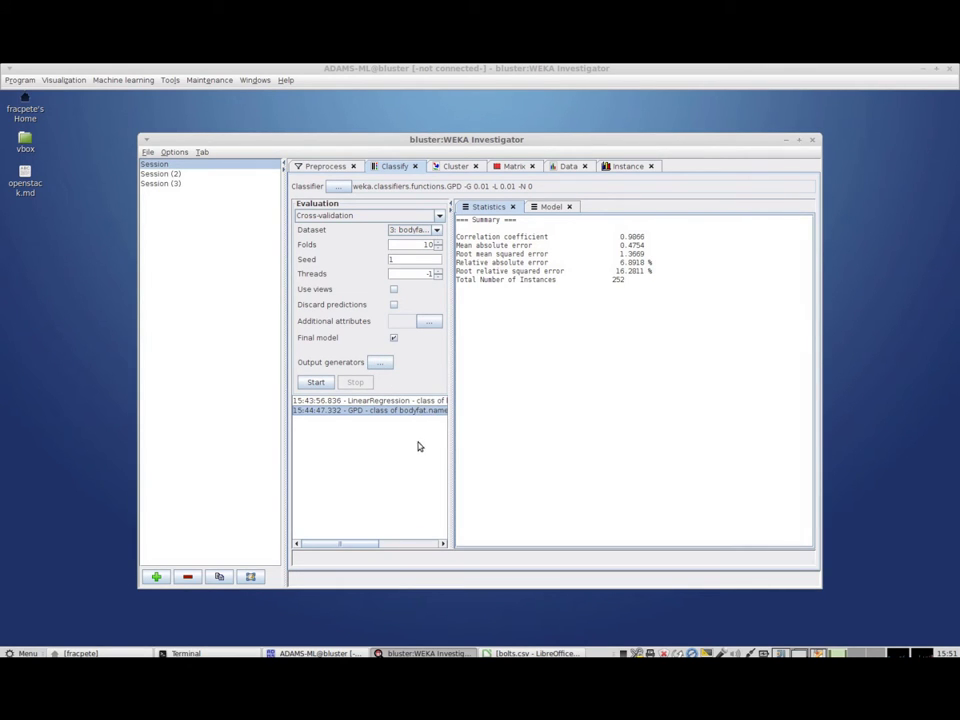
Add ClassifierErrors to the output generators alongside TextStatistics and ModelOutput
{"action": "left_click", "coordinate": [381, 364]}
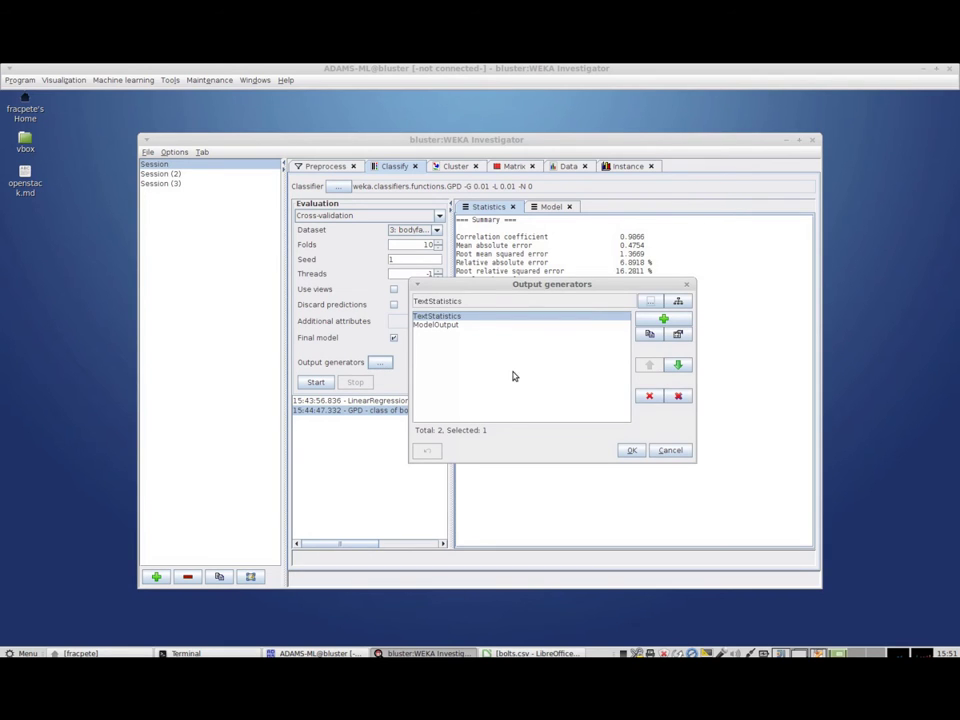
{"action": "left_click", "coordinate": [685, 301]}
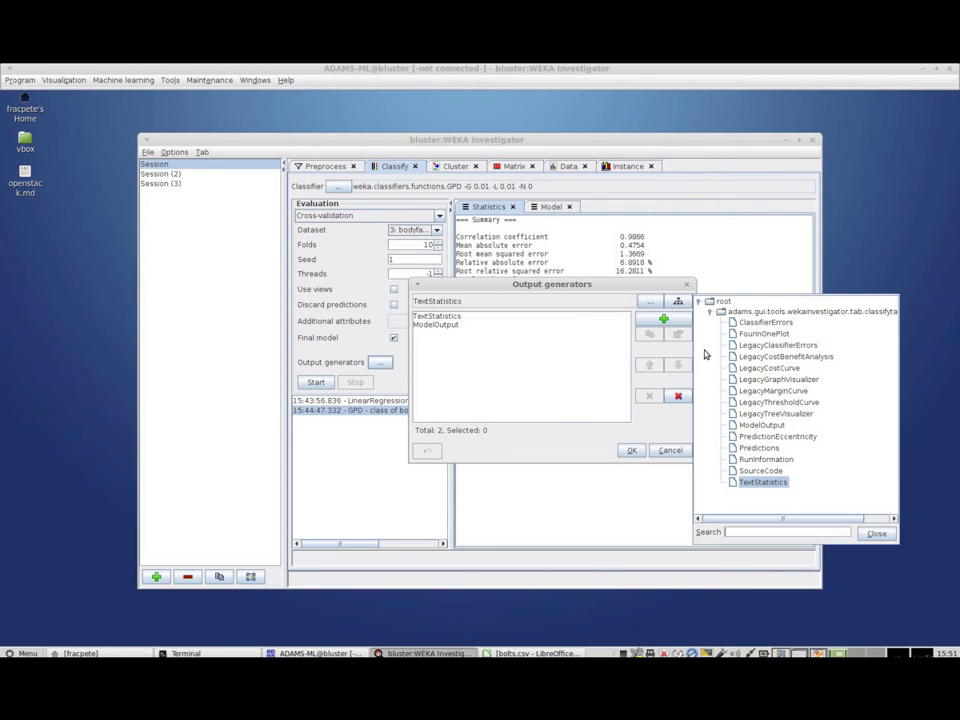
{"action": "left_click", "coordinate": [768, 327]}
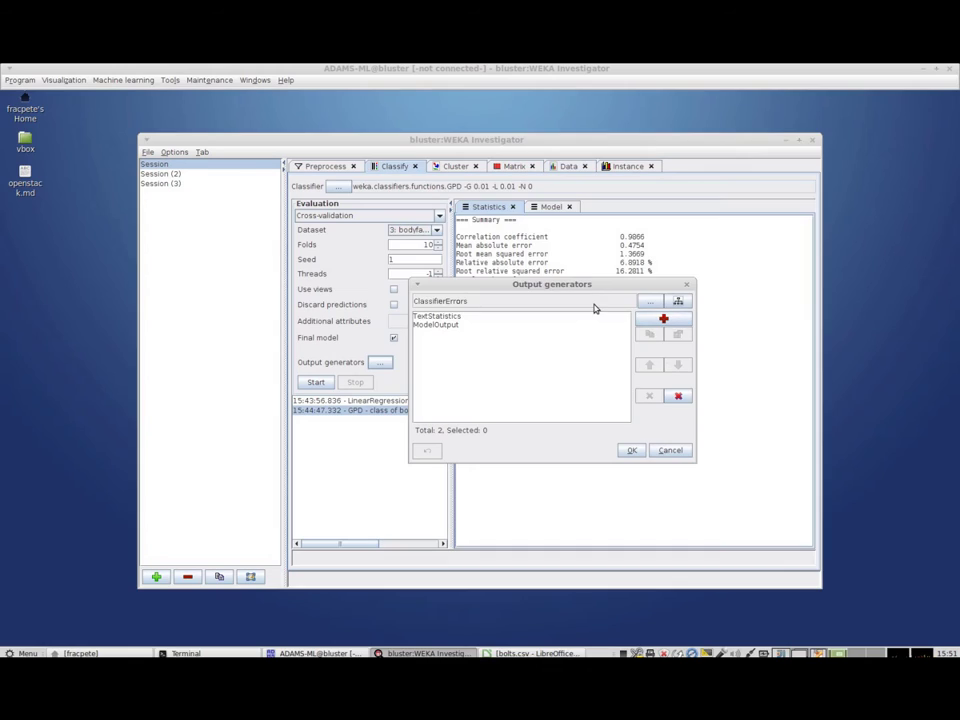
{"action": "left_click", "coordinate": [592, 304]}
{"action": "left_click", "coordinate": [514, 330]}
{"action": "left_click", "coordinate": [514, 347]}
{"action": "left_click", "coordinate": [638, 405]}
{"action": "left_click", "coordinate": [662, 317]}
{"action": "left_click", "coordinate": [632, 450]}
Regenerate the LinearRegression and GPD outputs again using the extended output generators with classifier errors
{"action": "left_click", "coordinate": [407, 401]}
{"action": "right_click", "coordinate": [437, 401]}
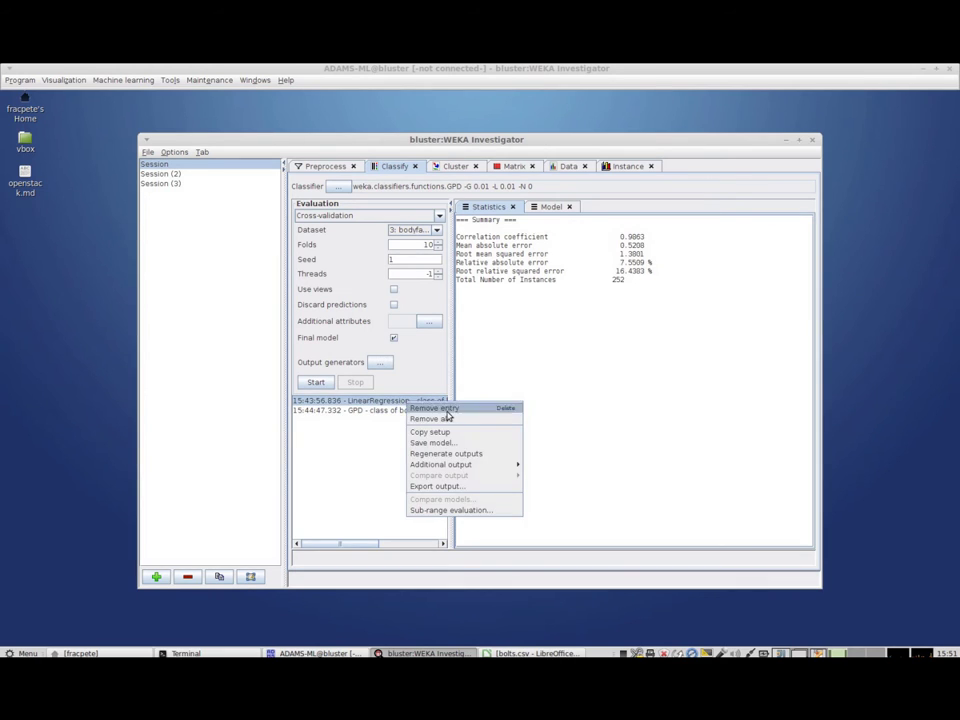
{"action": "left_click", "coordinate": [489, 452]}
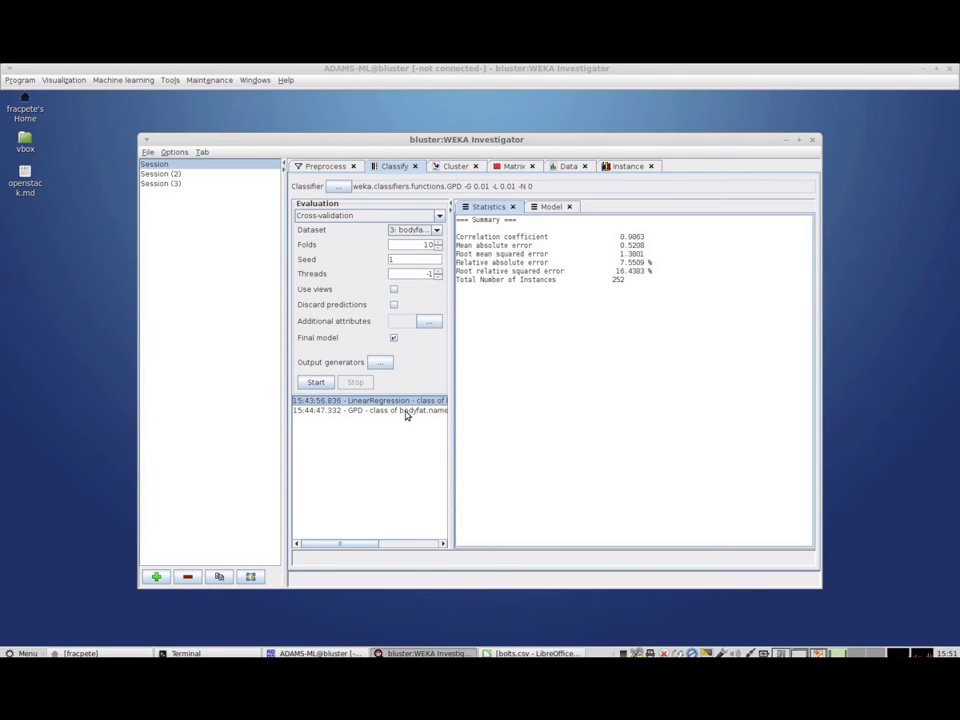
{"action": "left_click", "coordinate": [407, 410]}
{"action": "right_click", "coordinate": [407, 410]}
{"action": "left_click", "coordinate": [469, 460]}
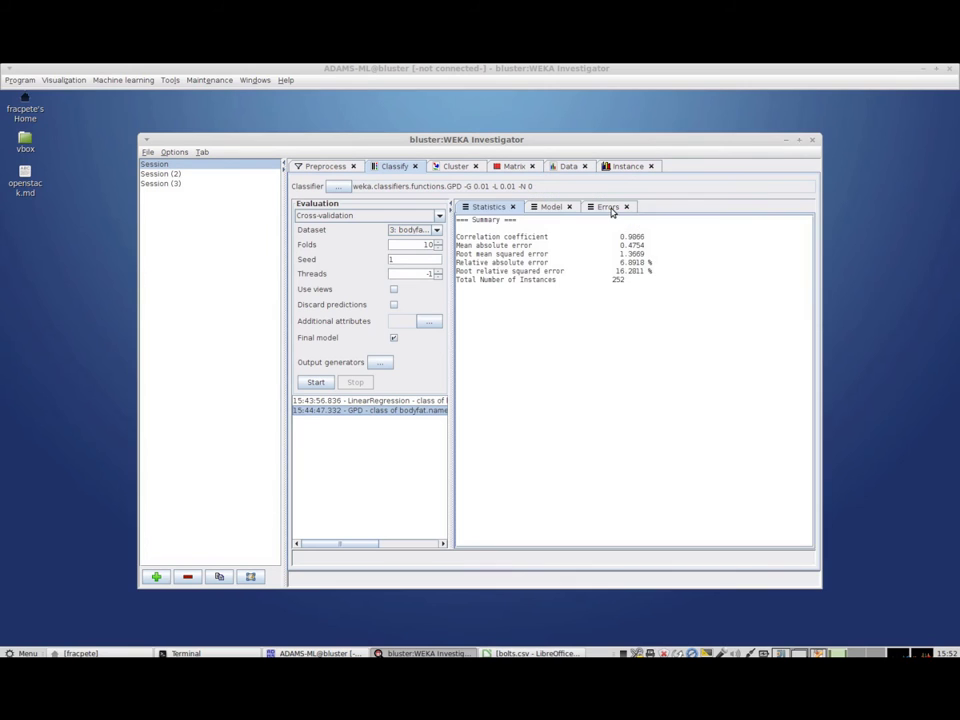
Show the GPD classifier errors plot and detach it into its own window, moved clear of the results area
{"action": "left_click", "coordinate": [611, 208]}
{"action": "right_click", "coordinate": [612, 209]}
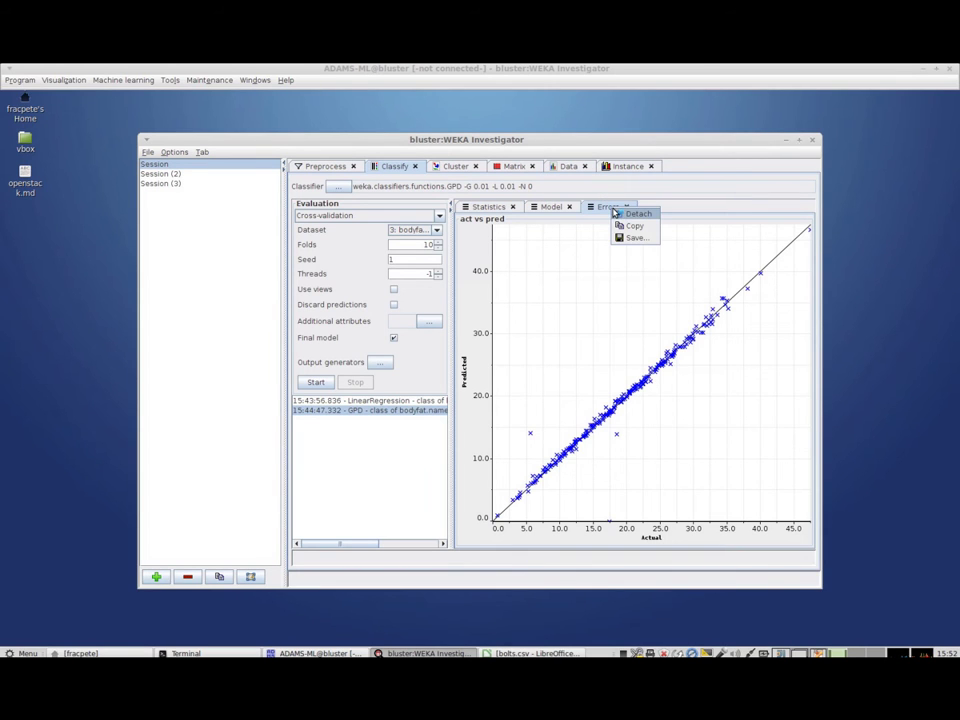
{"action": "left_click", "coordinate": [640, 217]}
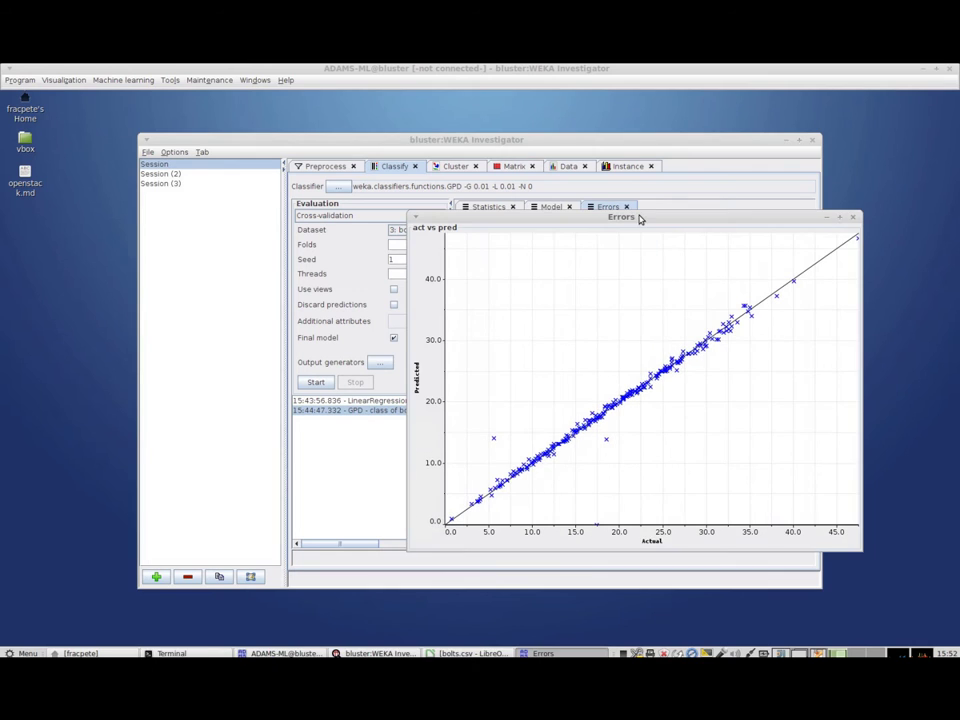
{"action": "left_click_drag", "start_coordinate": [639, 223], "coordinate": [739, 287]}
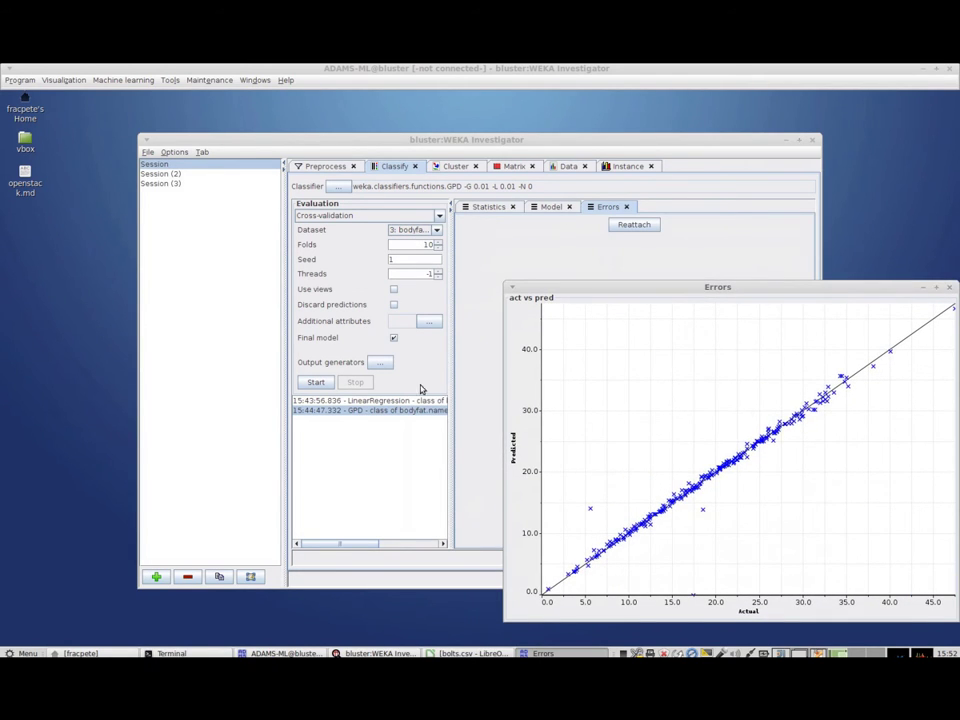
Detach the LinearRegression errors plot as well and place the two plot windows side by side for comparison
{"action": "left_click", "coordinate": [420, 400]}
{"action": "left_click", "coordinate": [617, 208]}
{"action": "right_click", "coordinate": [617, 208]}
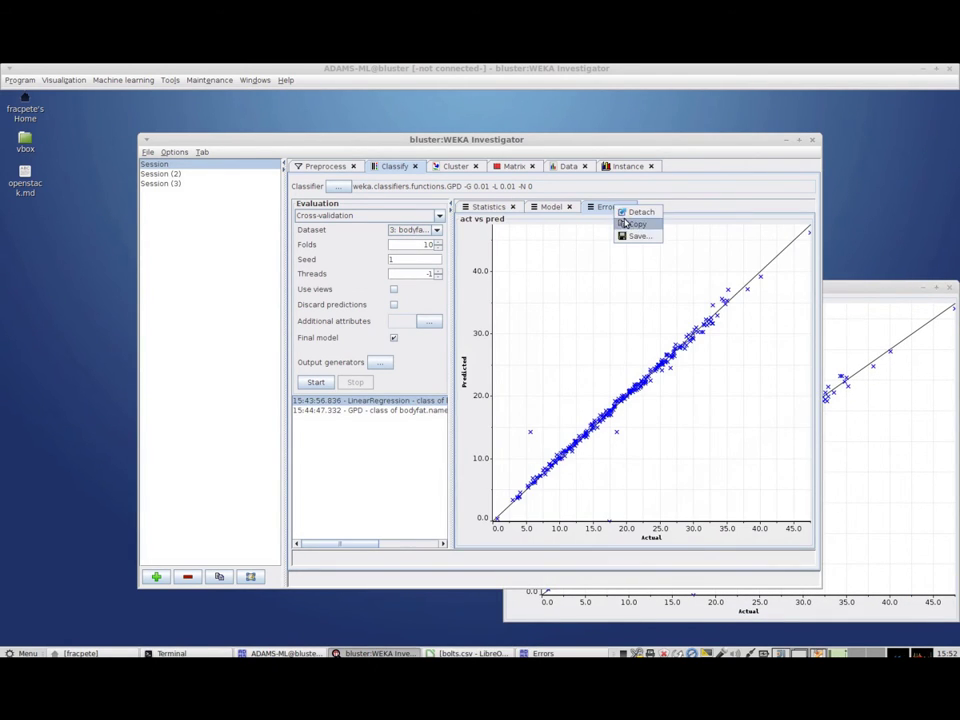
{"action": "left_click", "coordinate": [630, 212]}
{"action": "left_click_drag", "start_coordinate": [686, 221], "coordinate": [311, 233]}
{"action": "left_click_drag", "start_coordinate": [862, 288], "coordinate": [851, 229]}
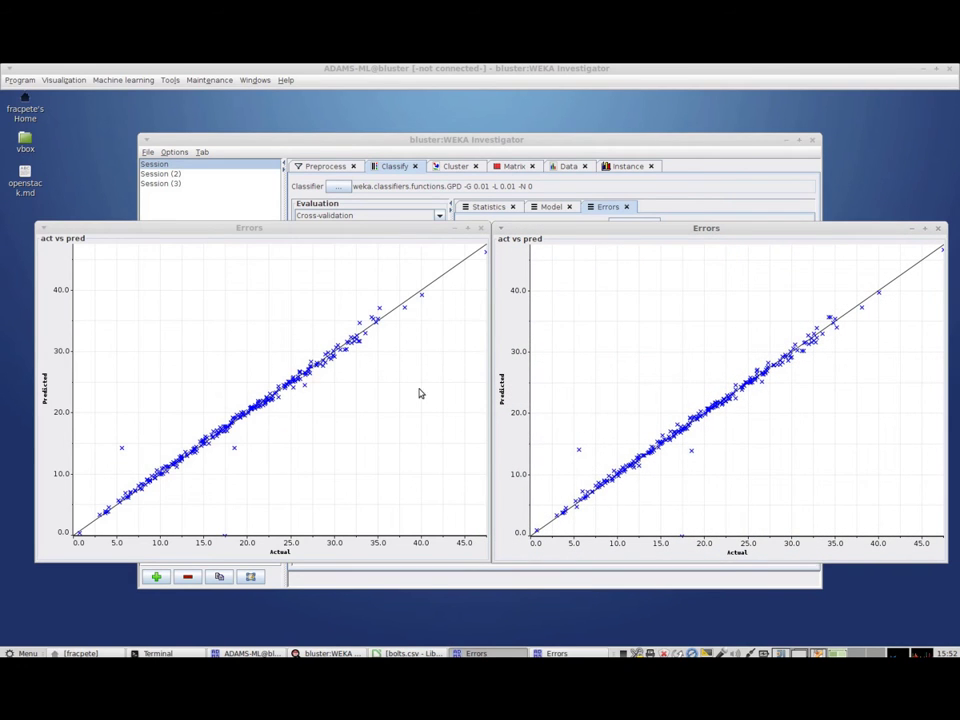
Close both detached errors plot windows and view the GPD plot back in the results area
{"action": "key", "text": "alt+F4"}
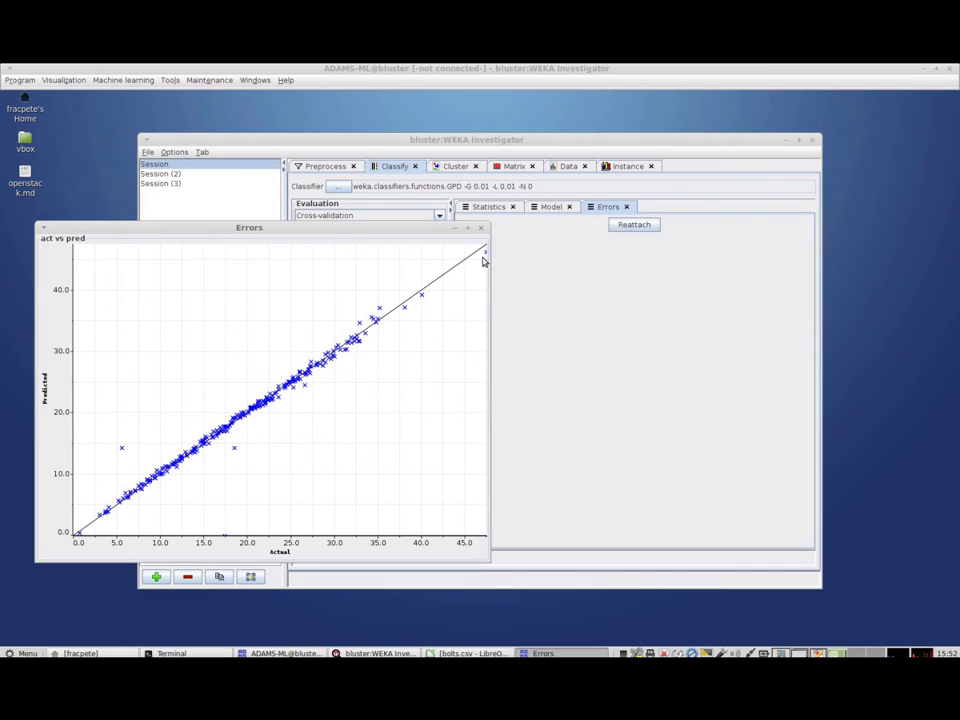
{"action": "left_click", "coordinate": [480, 228]}
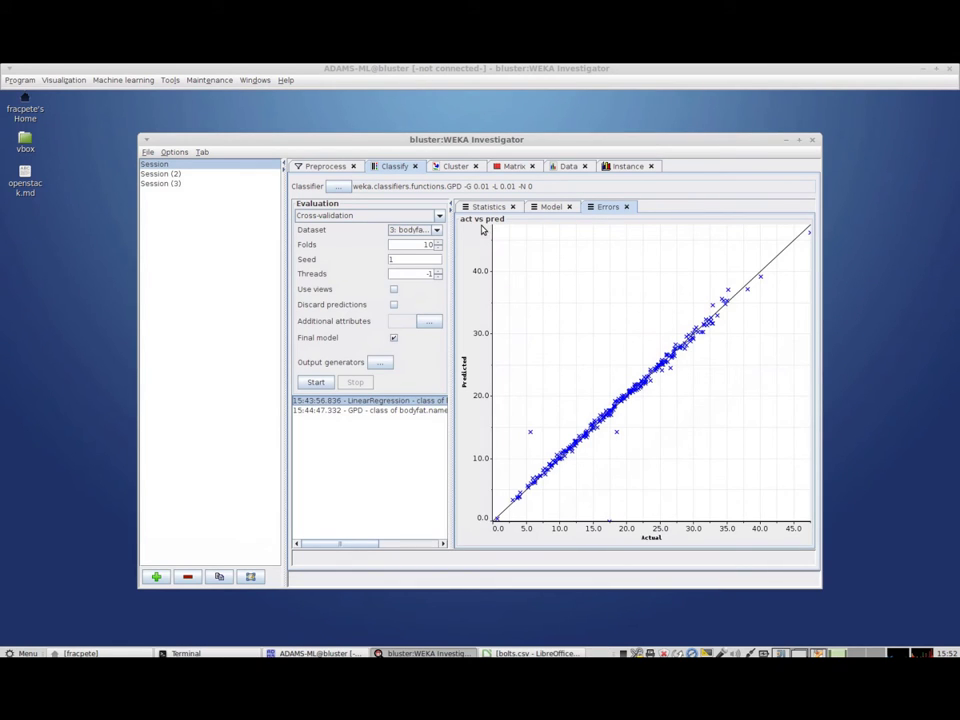
{"action": "left_click", "coordinate": [408, 410]}
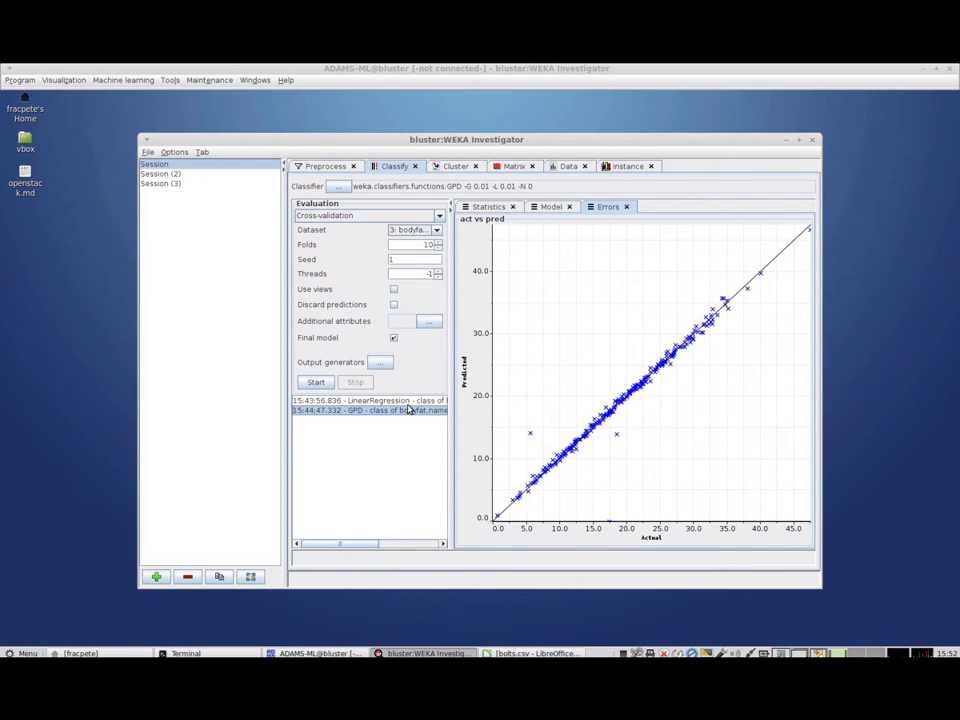
Save the LinearRegression errors plot as the PNG image lr.png in the home folder
{"action": "left_click", "coordinate": [409, 401]}
{"action": "right_click", "coordinate": [609, 208]}
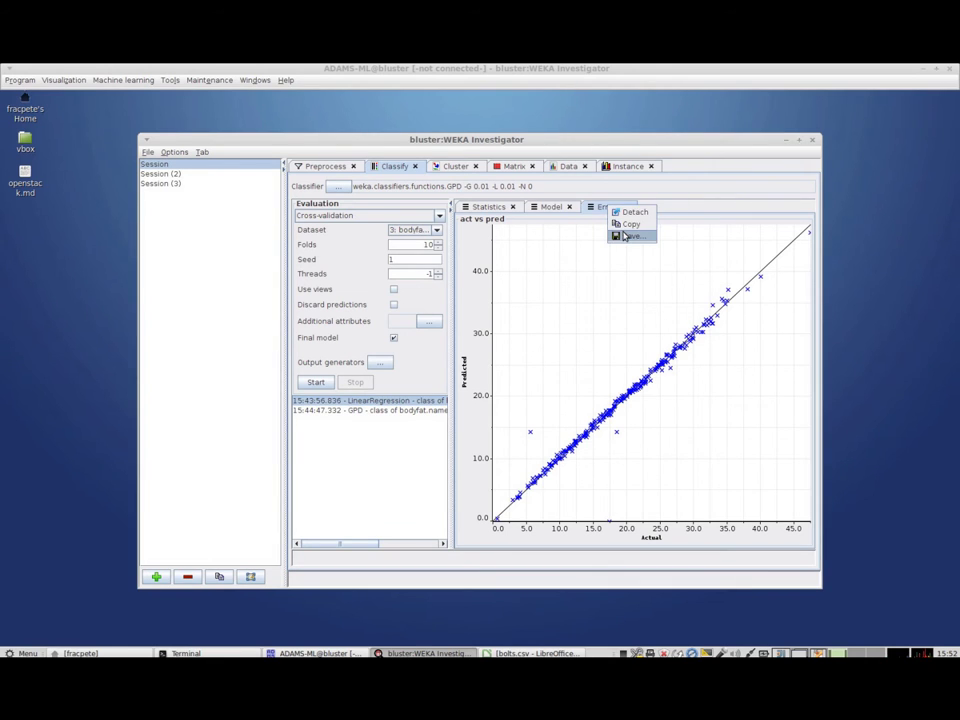
{"action": "left_click", "coordinate": [625, 237]}
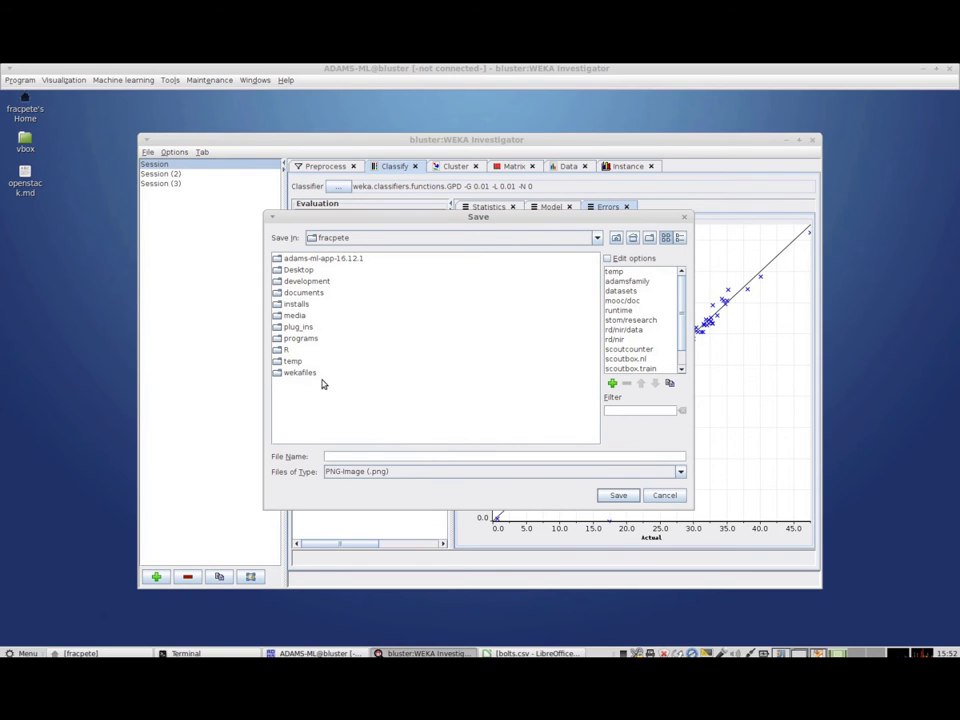
{"action": "type", "text": "b"}
{"action": "key", "text": "BackSpace"}
{"action": "key", "text": "BackSpace"}
{"action": "key", "text": "BackSpace"}
{"action": "key", "text": "BackSpace"}
{"action": "left_click_drag", "start_coordinate": [474, 221], "coordinate": [507, 237]}
{"action": "type", "text": "lr"}
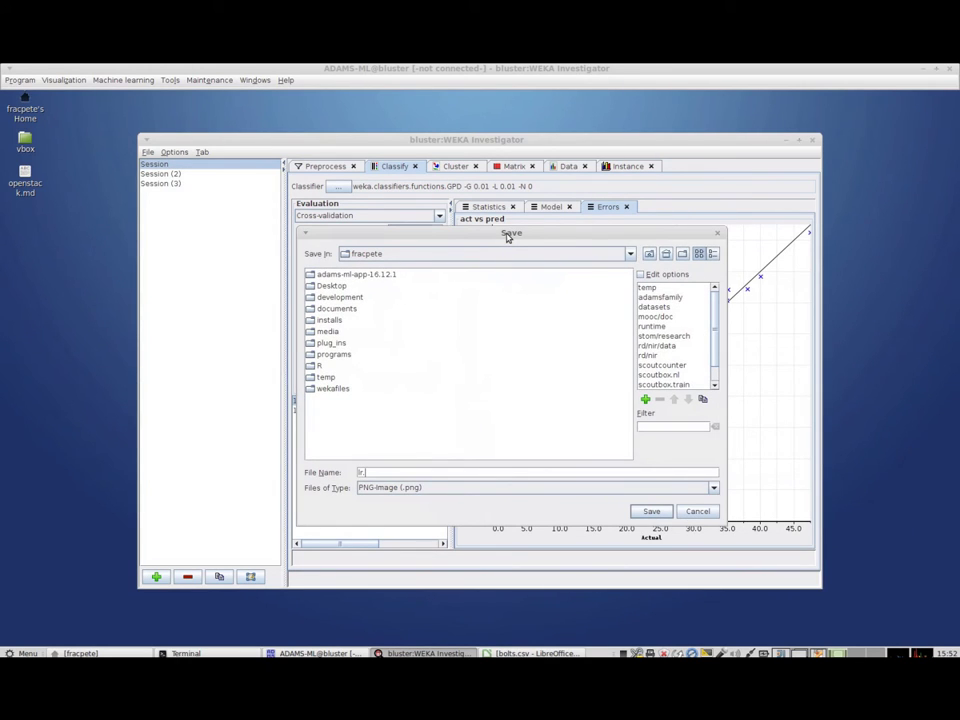
{"action": "type", "text": "png"}
{"action": "key", "text": "Return"}
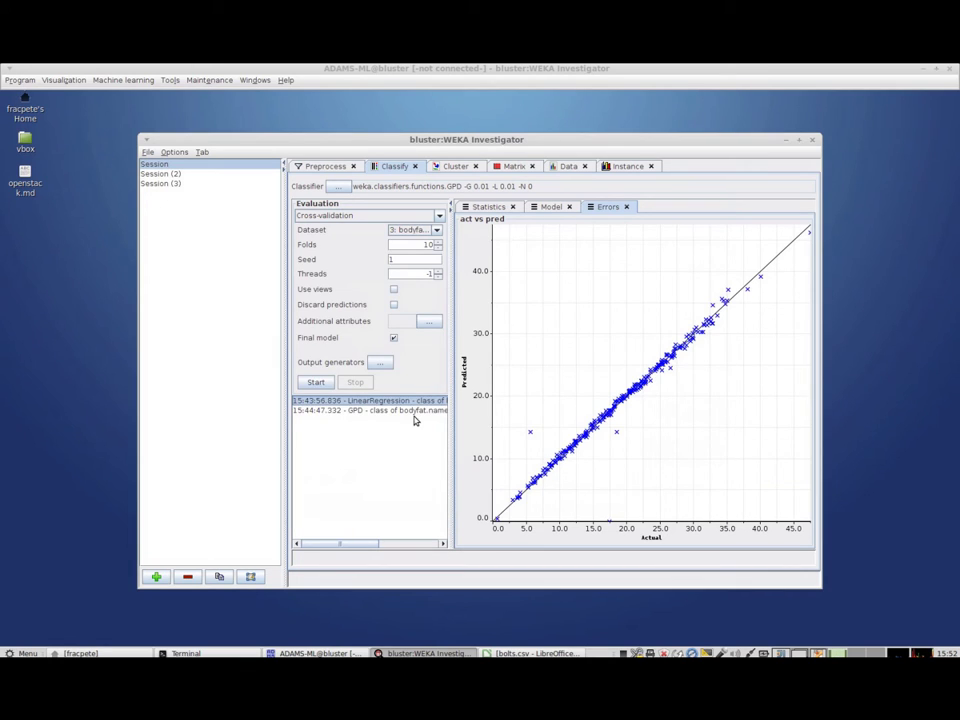
Save the GPD errors plot as the PNG image gpd.png in the home folder
{"action": "left_click", "coordinate": [414, 411]}
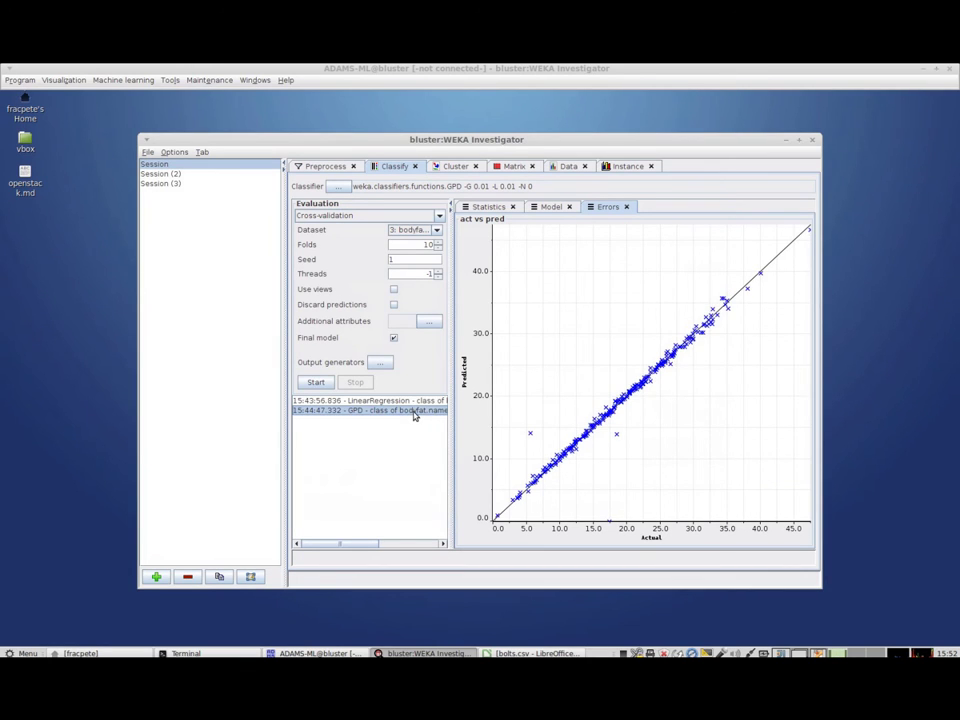
{"action": "left_click", "coordinate": [604, 210]}
{"action": "left_click", "coordinate": [625, 228]}
Switch to the file manager, view the saved gpd.png and lr.png images, and return to the Investigator
{"action": "left_click", "coordinate": [110, 653]}
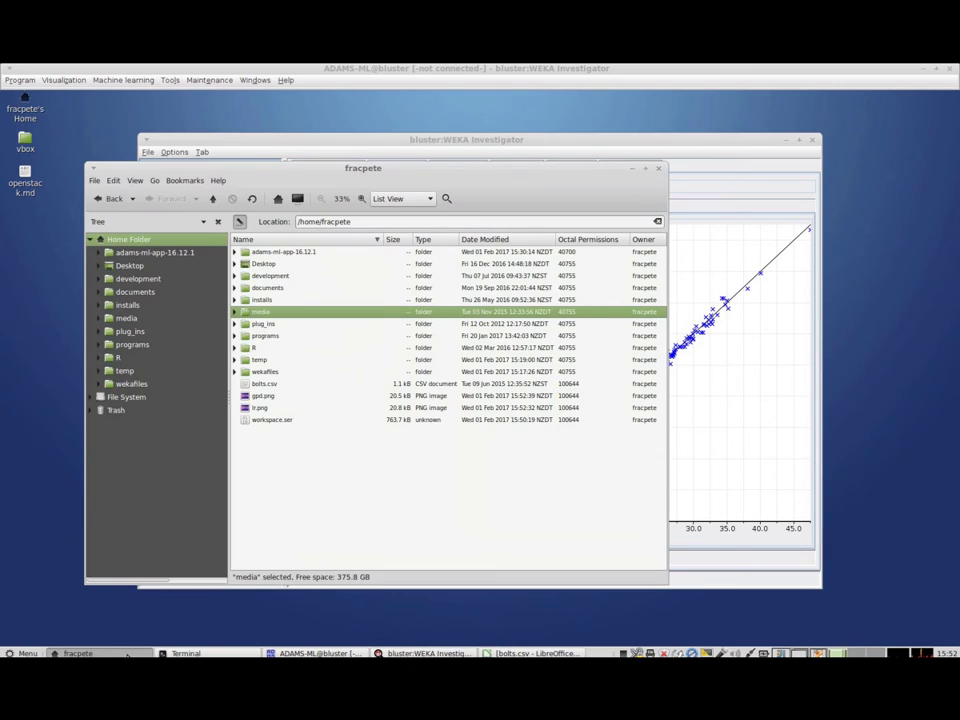
{"action": "double_click", "coordinate": [240, 397]}
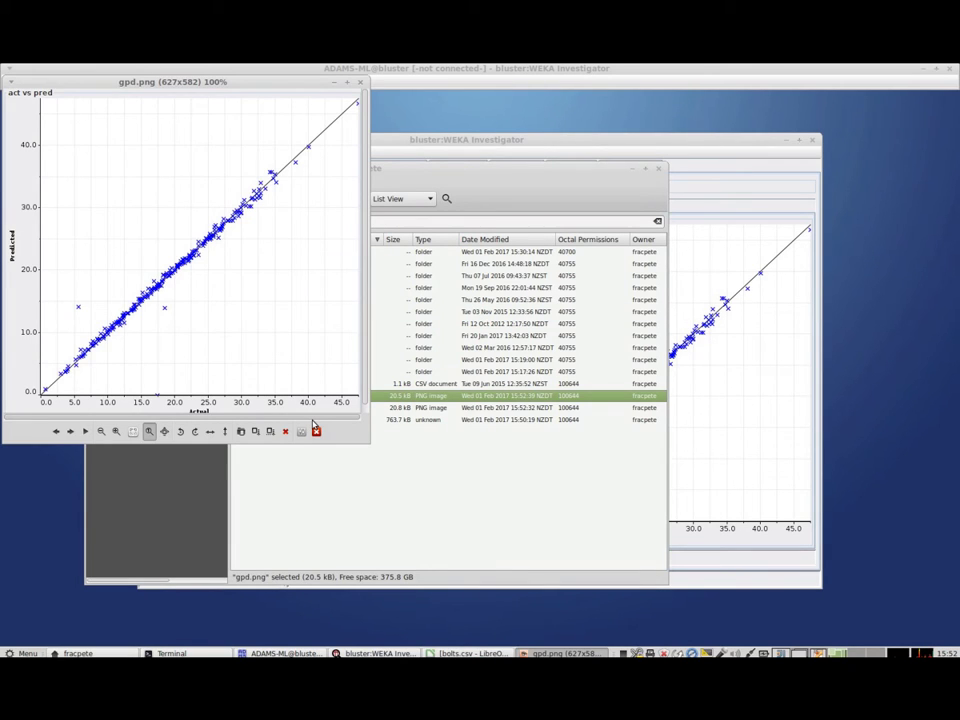
{"action": "key", "text": "Right"}
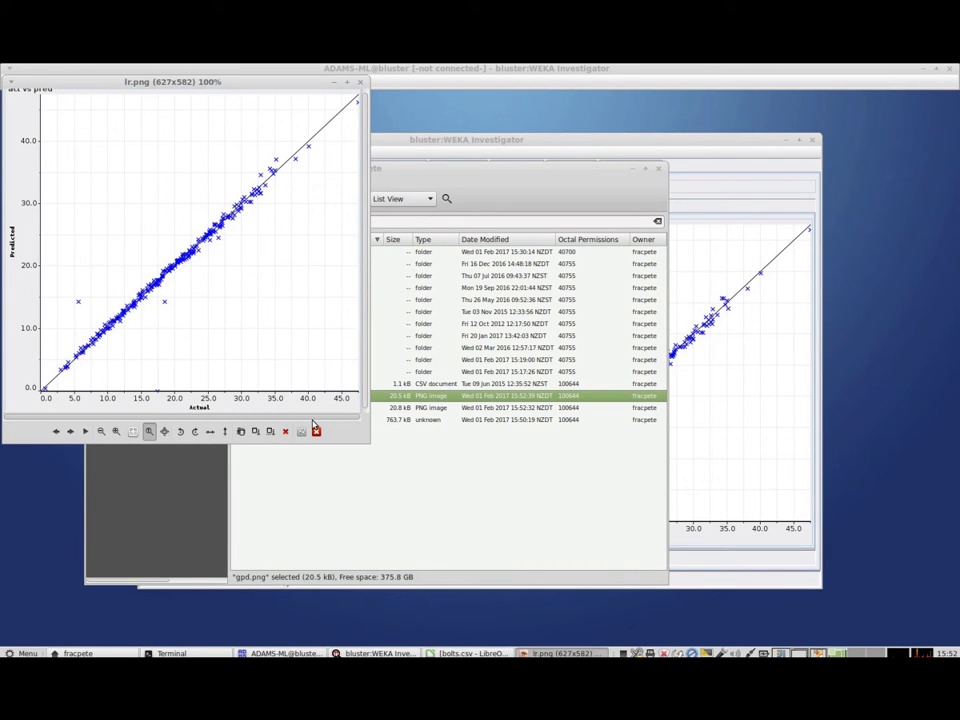
{"action": "key", "text": "Left"}
{"action": "left_click", "coordinate": [360, 81]}
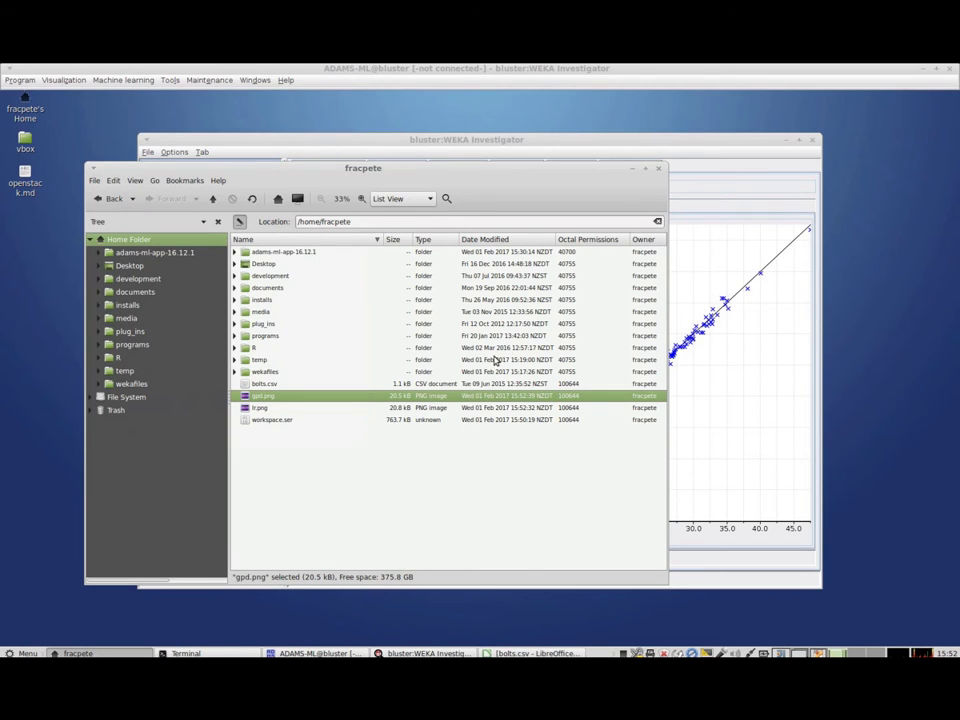
{"action": "left_click", "coordinate": [632, 169]}
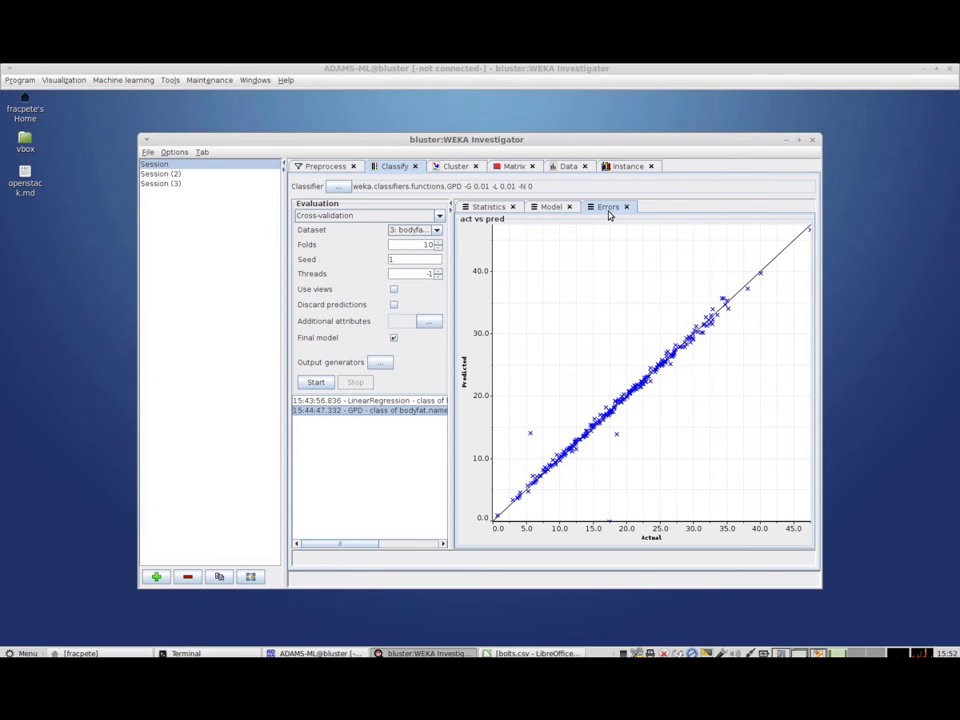
Copy the GPD errors plot to the clipboard and open the desktop's application launcher
{"action": "left_click", "coordinate": [605, 207]}
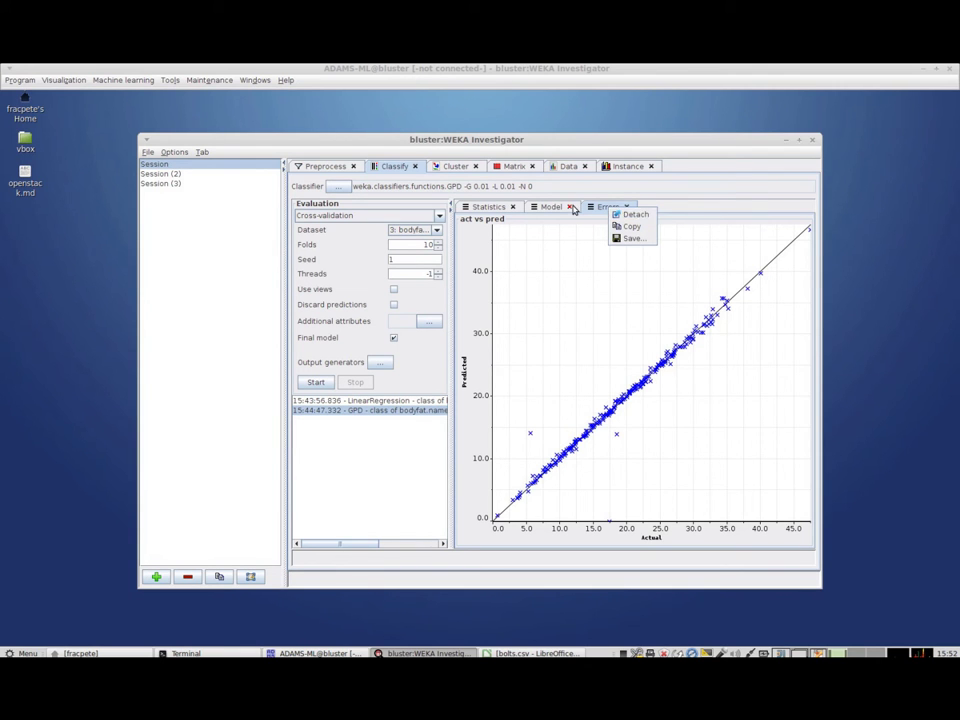
{"action": "left_click", "coordinate": [632, 226]}
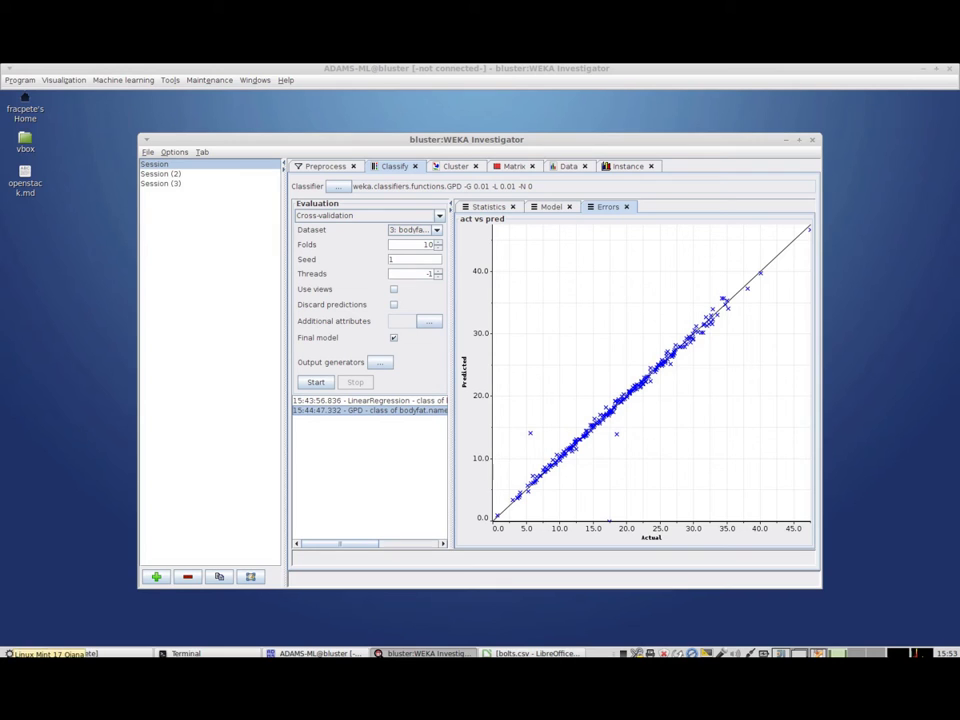
{"action": "left_click", "coordinate": [22, 652]}
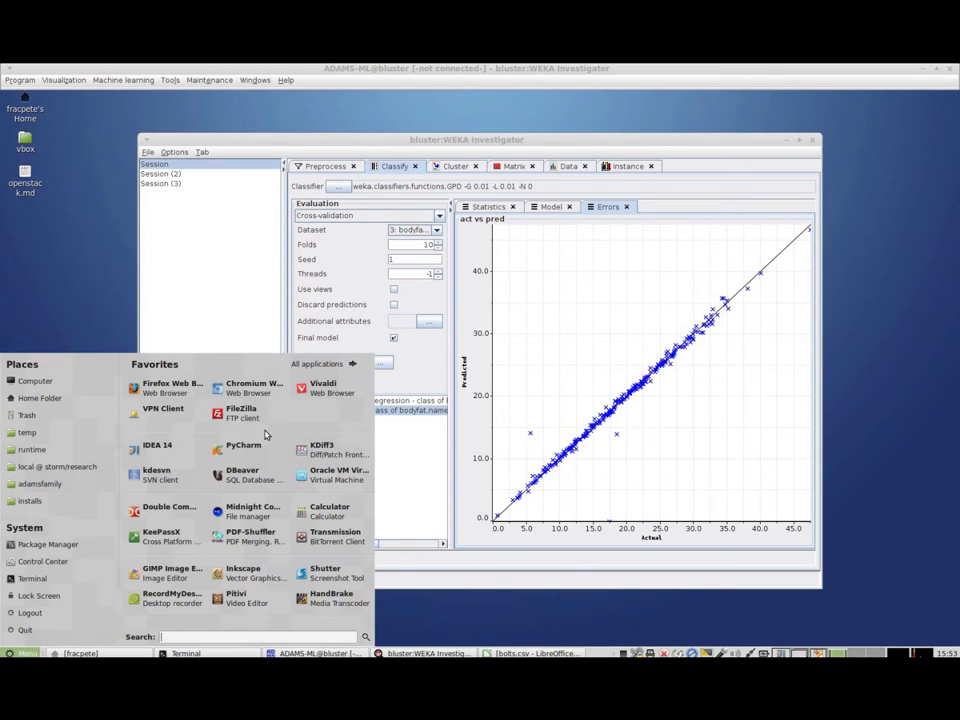